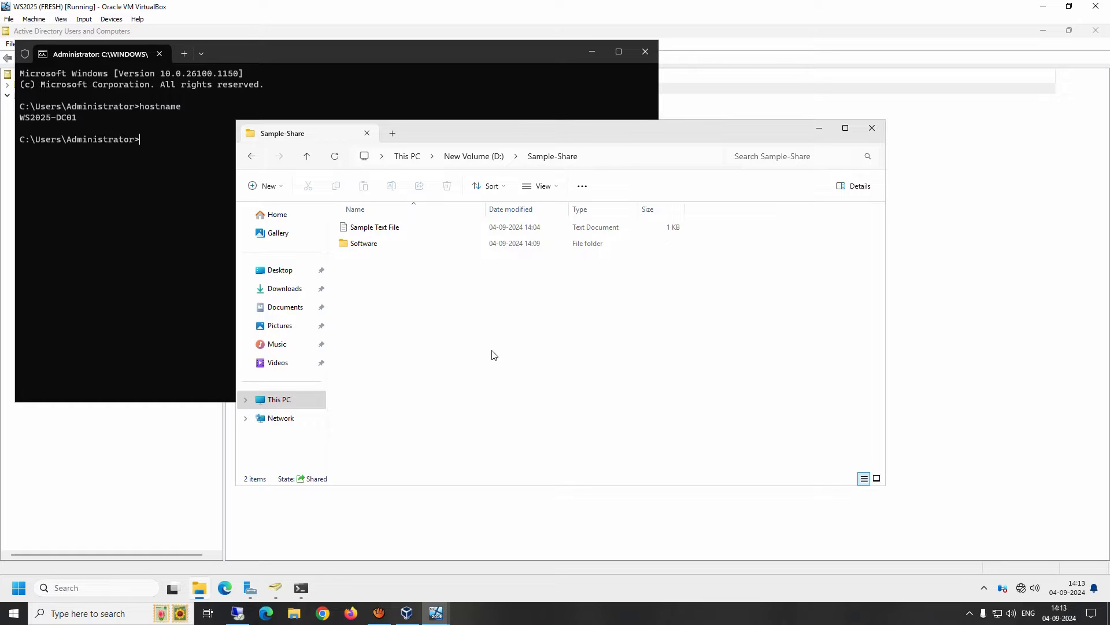
# Go up from Sample-Share to the root of New Volume (D:) in File Explorer.
pyautogui.click(491, 157)
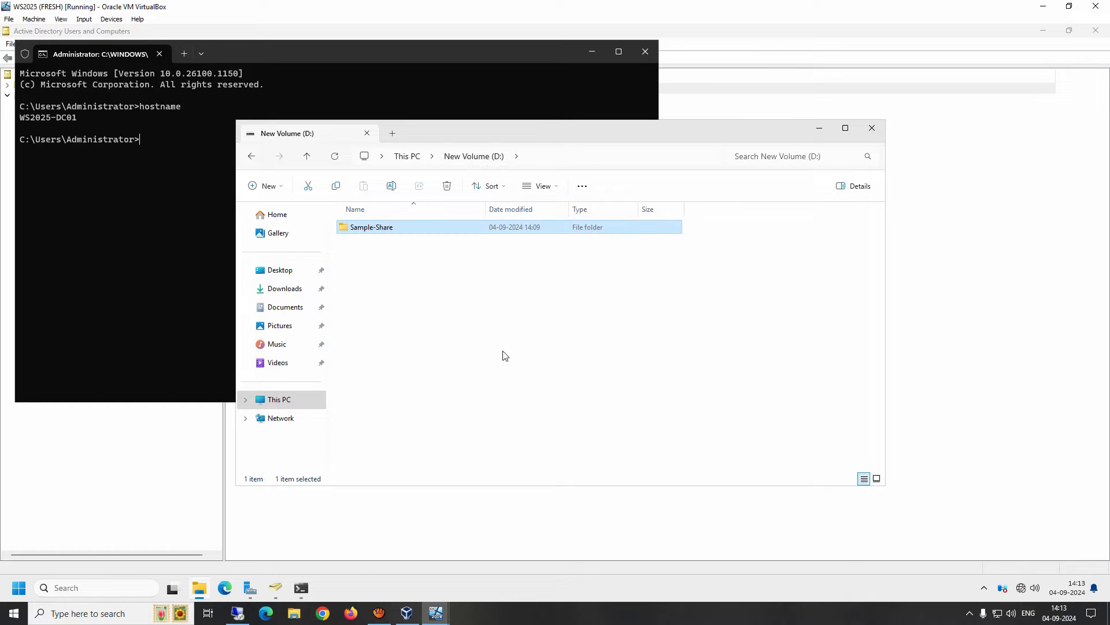
# Open Sample-Share's share permissions through Properties, Sharing and Advanced Sharing.
pyautogui.rightClick(379, 227)
pyautogui.click(424, 401)
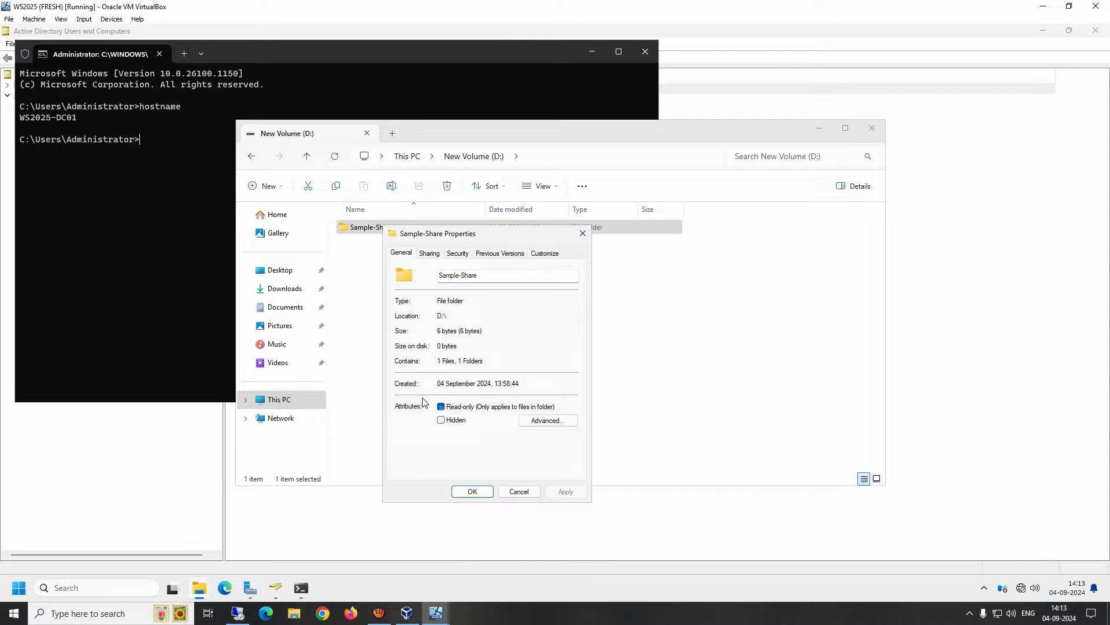
pyautogui.click(431, 253)
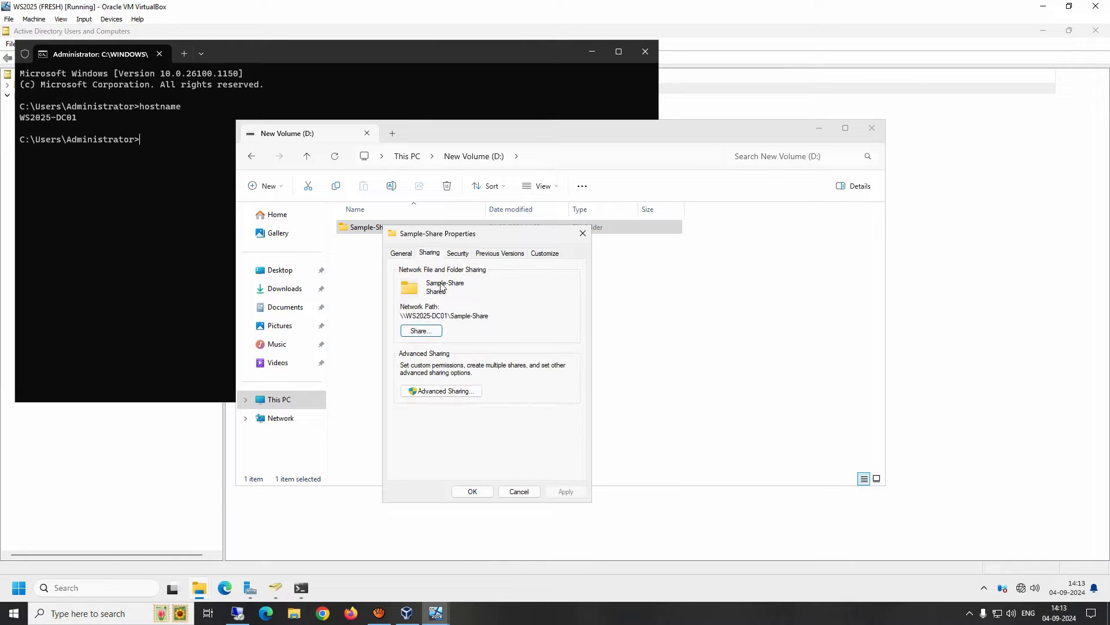
pyautogui.click(436, 395)
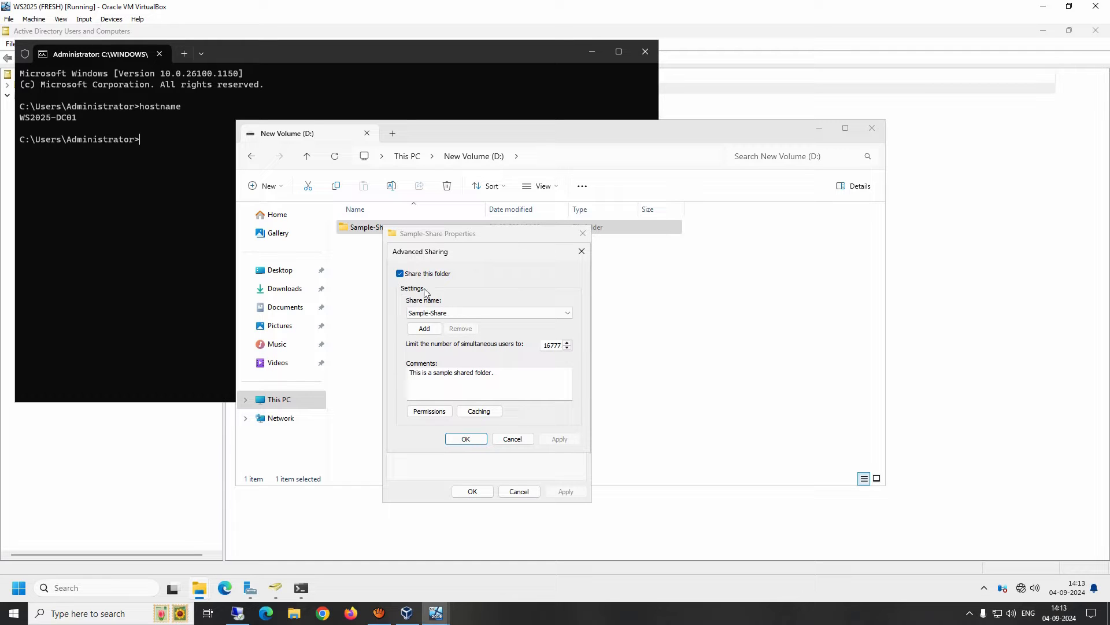
pyautogui.click(429, 412)
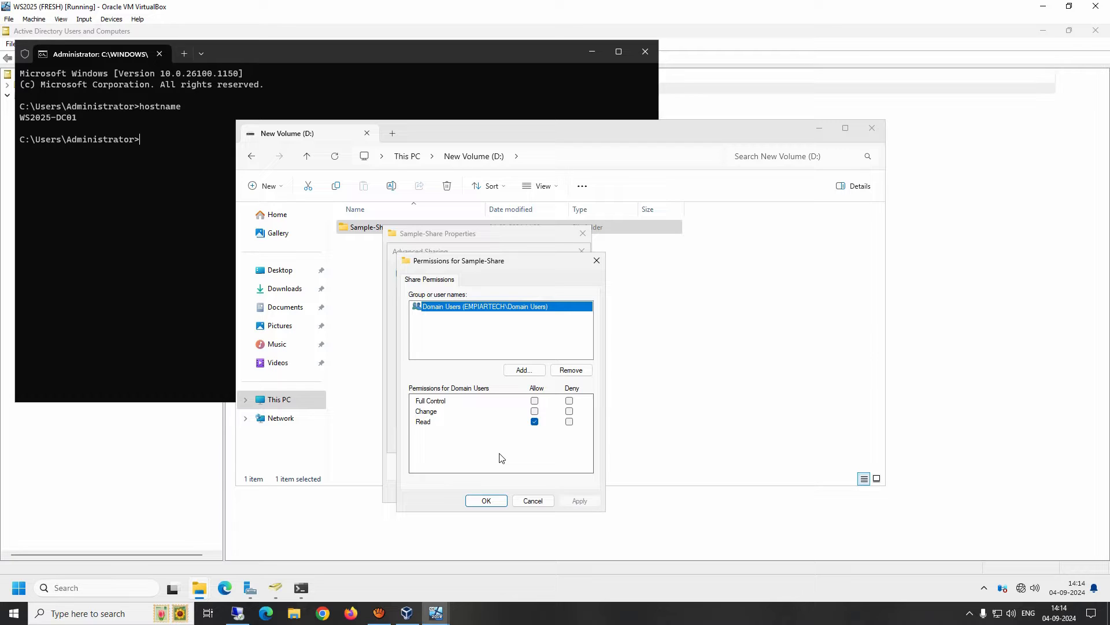
# Tick Allow for Change and Full Control for Domain Users on Sample-Share.
pyautogui.click(535, 412)
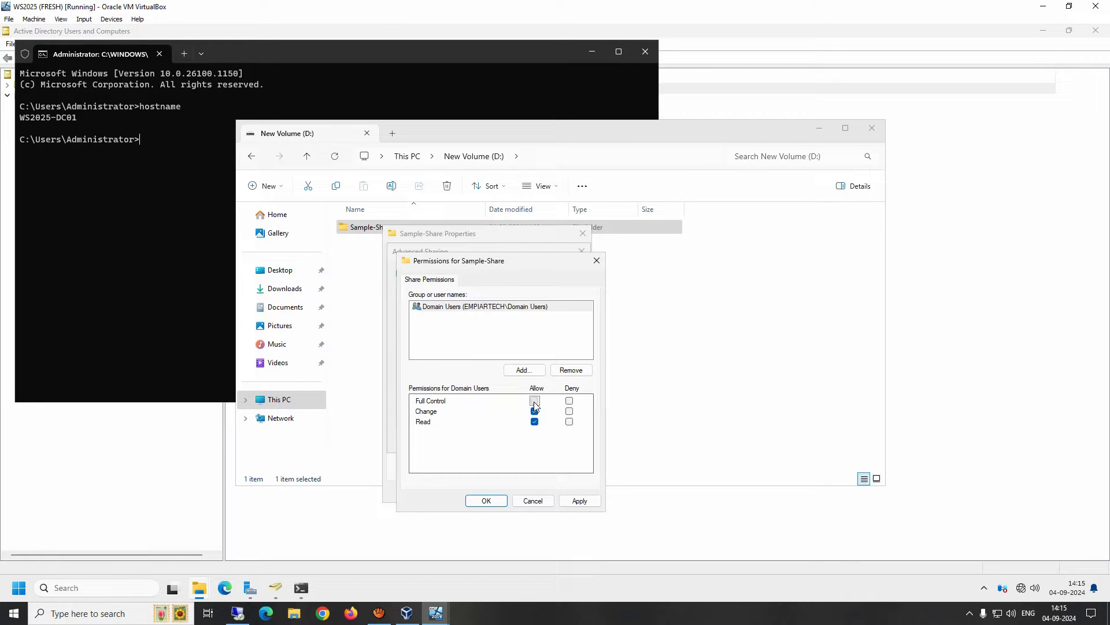
pyautogui.click(534, 401)
# Cancel the share permission edits and open Sample-Share's editable Security permissions.
pyautogui.click(535, 501)
pyautogui.click(512, 440)
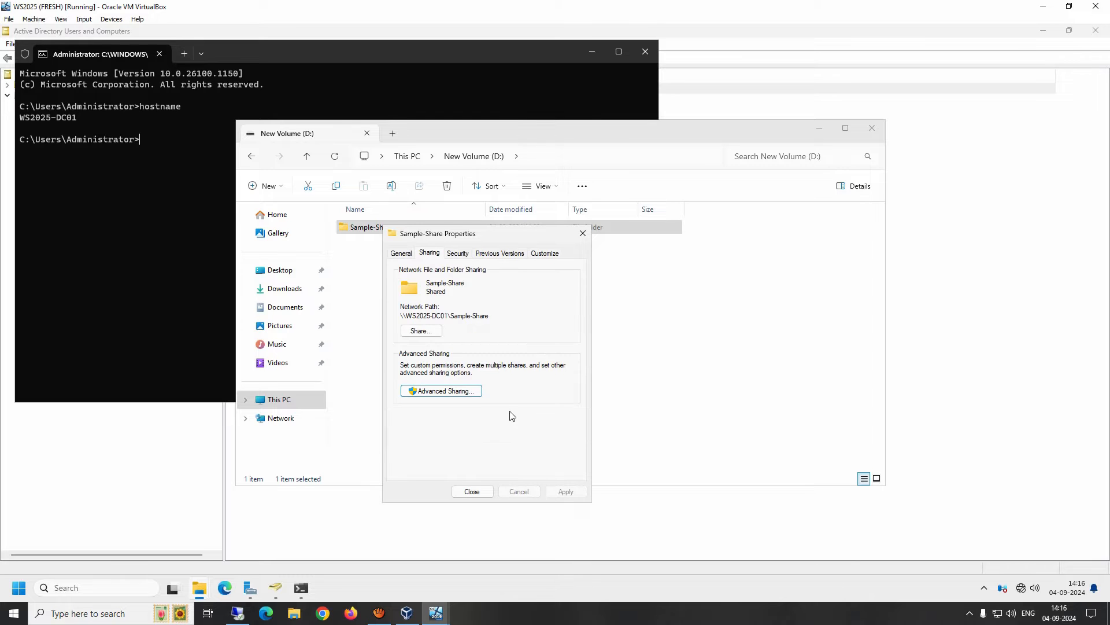
pyautogui.click(459, 254)
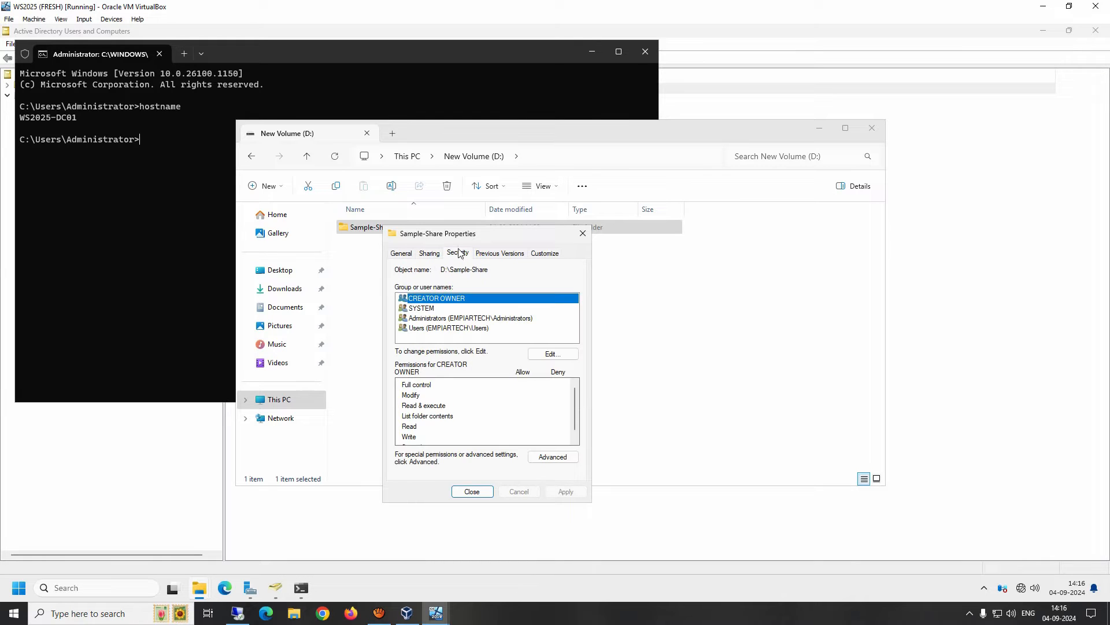
pyautogui.click(552, 355)
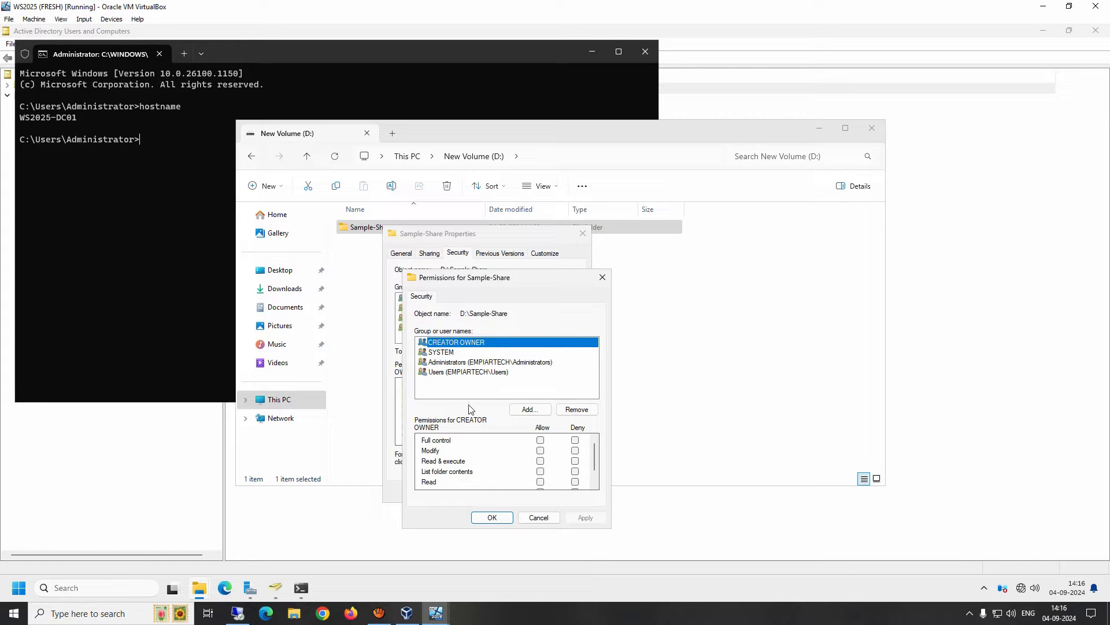
pyautogui.click(447, 373)
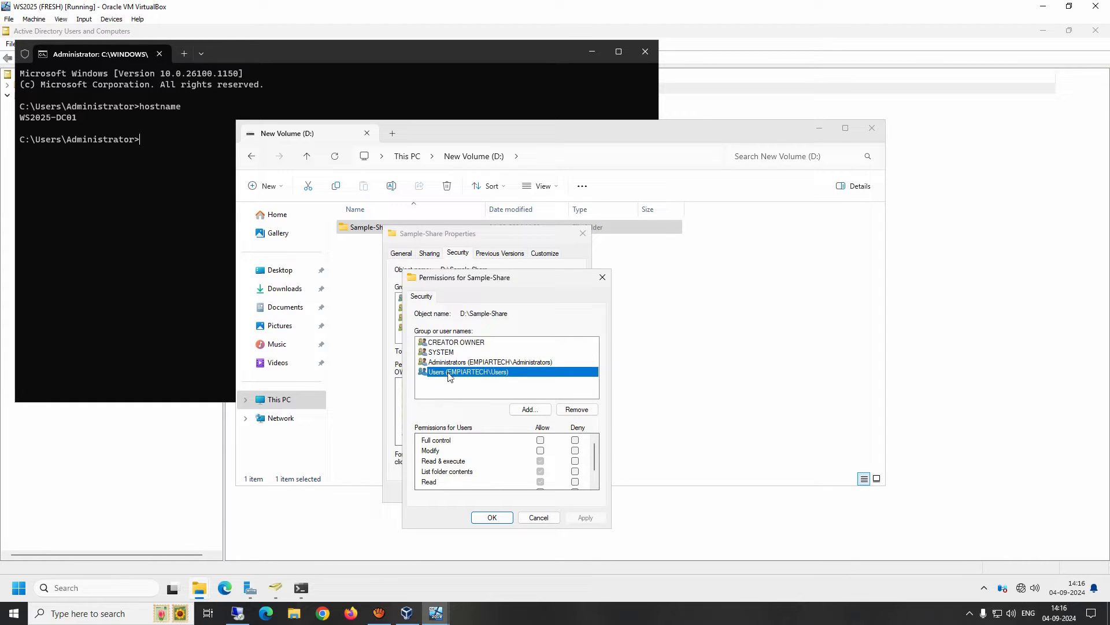
pyautogui.scroll(-1, 482, 461)
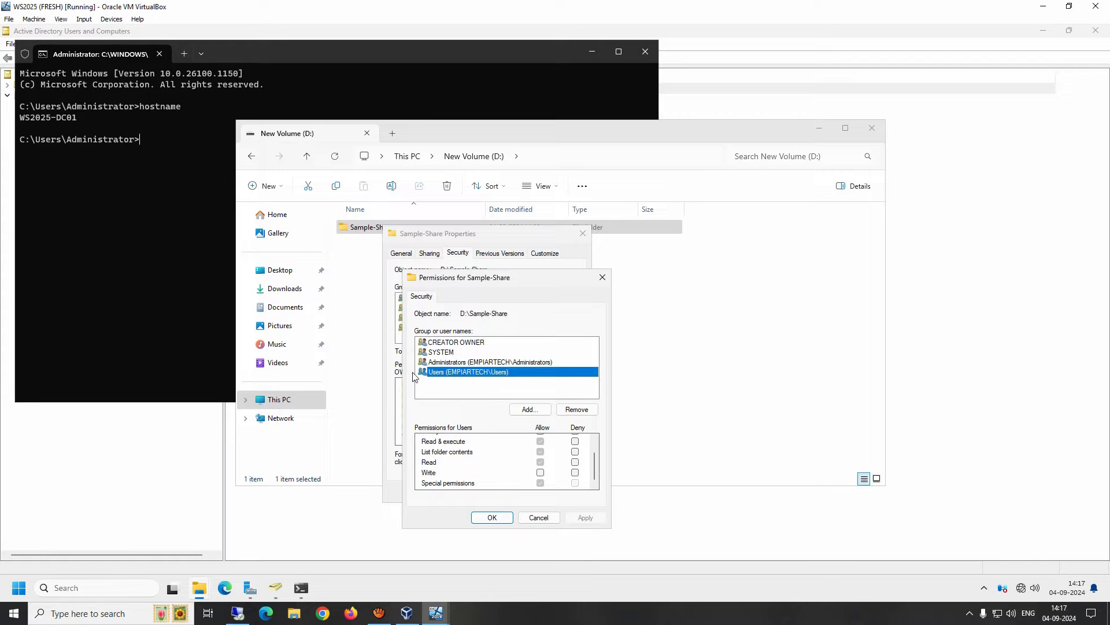
# Add the first domain user and allow them Full control on Sample-Share.
pyautogui.click(531, 410)
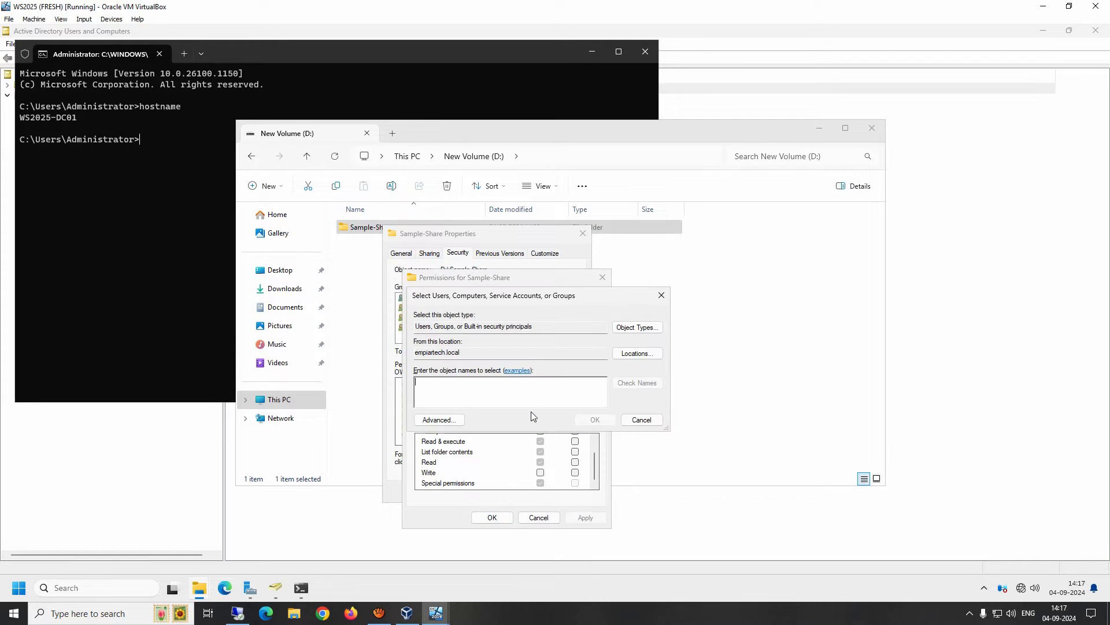
pyautogui.write('v')
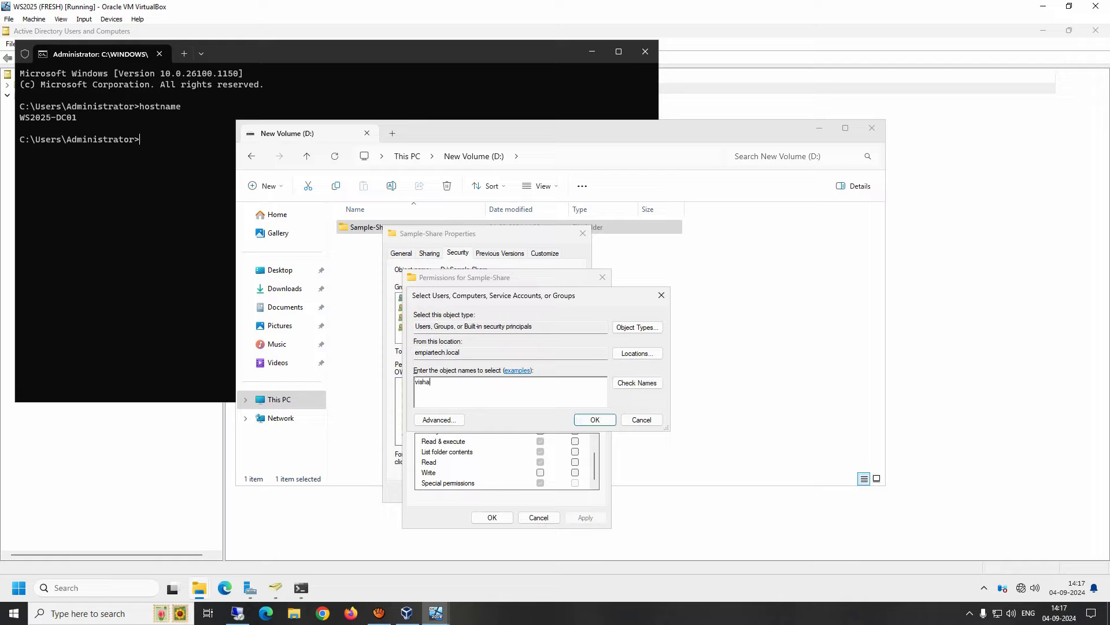
pyautogui.write('isha')
pyautogui.press('Return')
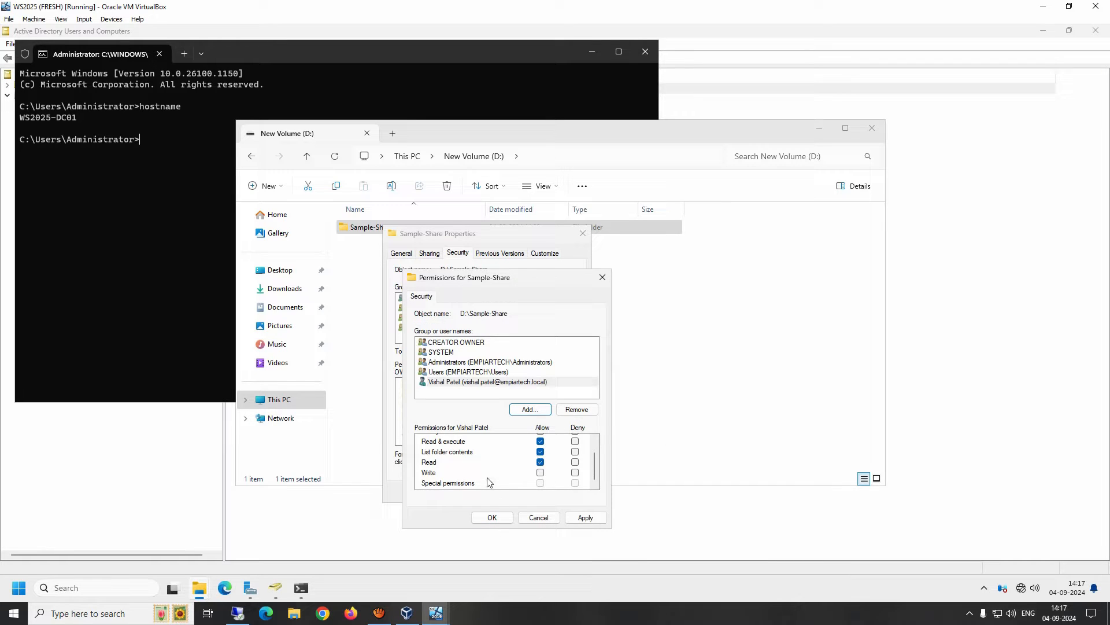
pyautogui.scroll(1, 488, 481)
pyautogui.click(540, 440)
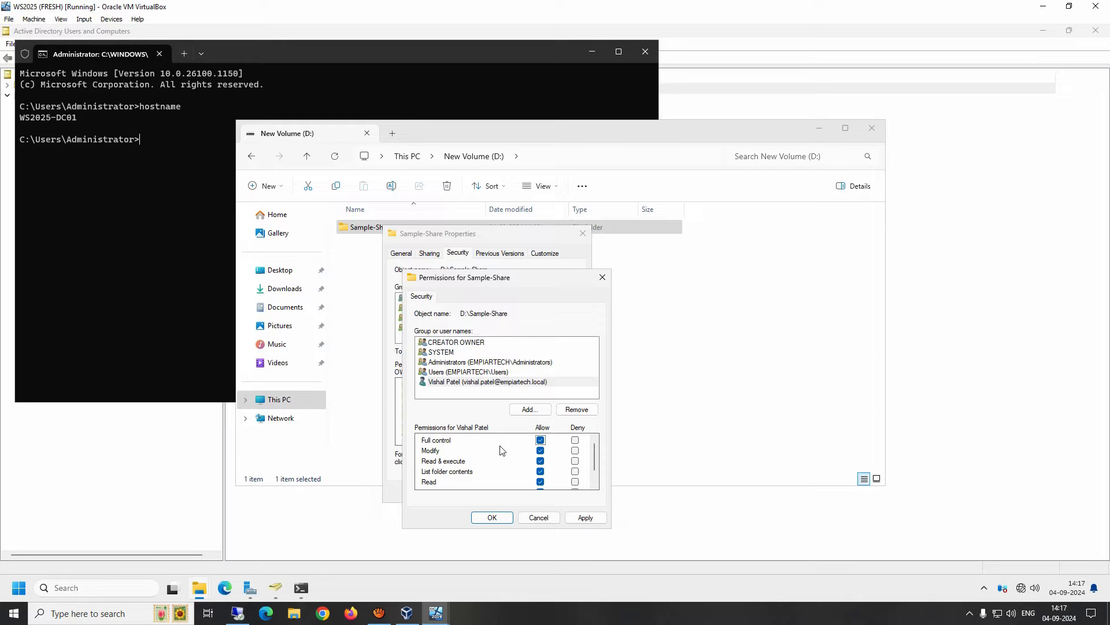
# Add the second domain user and deny them Full control.
pyautogui.click(527, 410)
pyautogui.write('ankit')
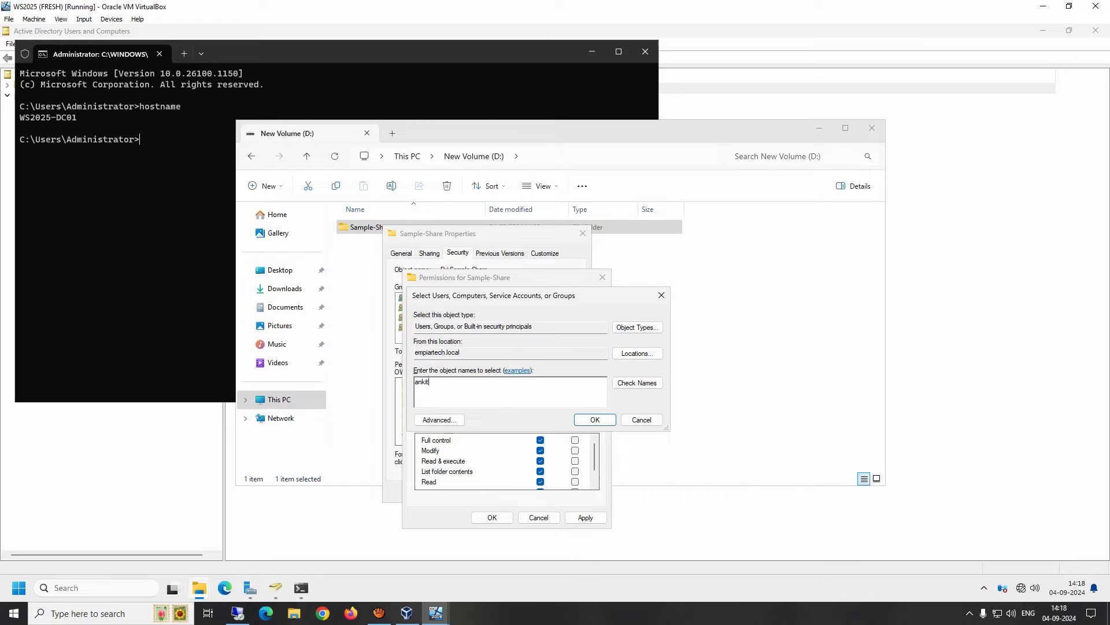
pyautogui.press('Return')
pyautogui.click(489, 373)
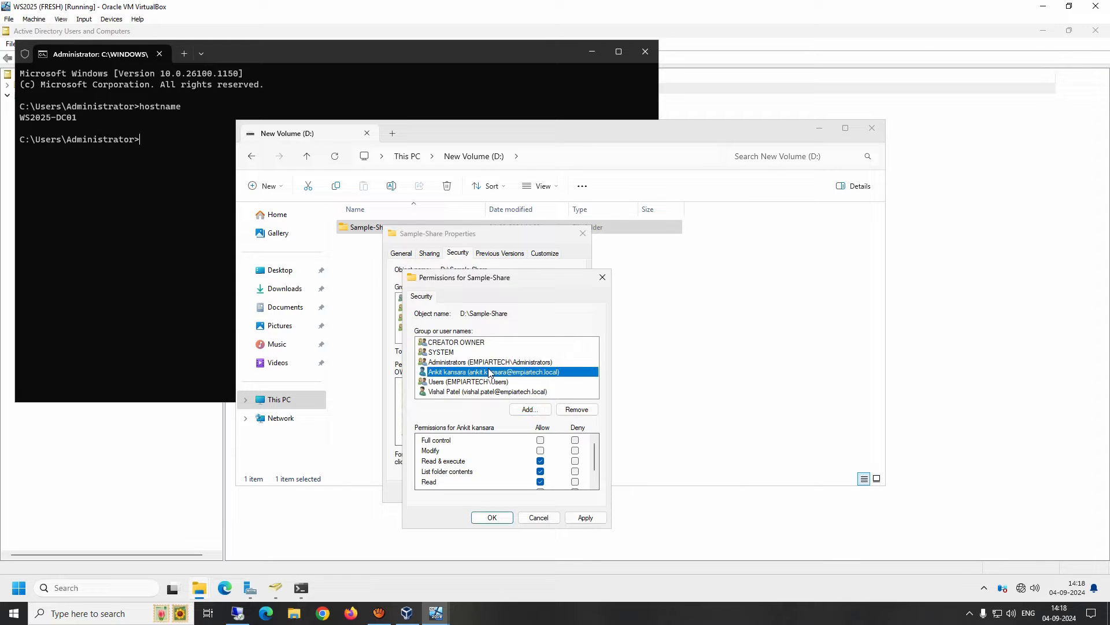
pyautogui.click(574, 439)
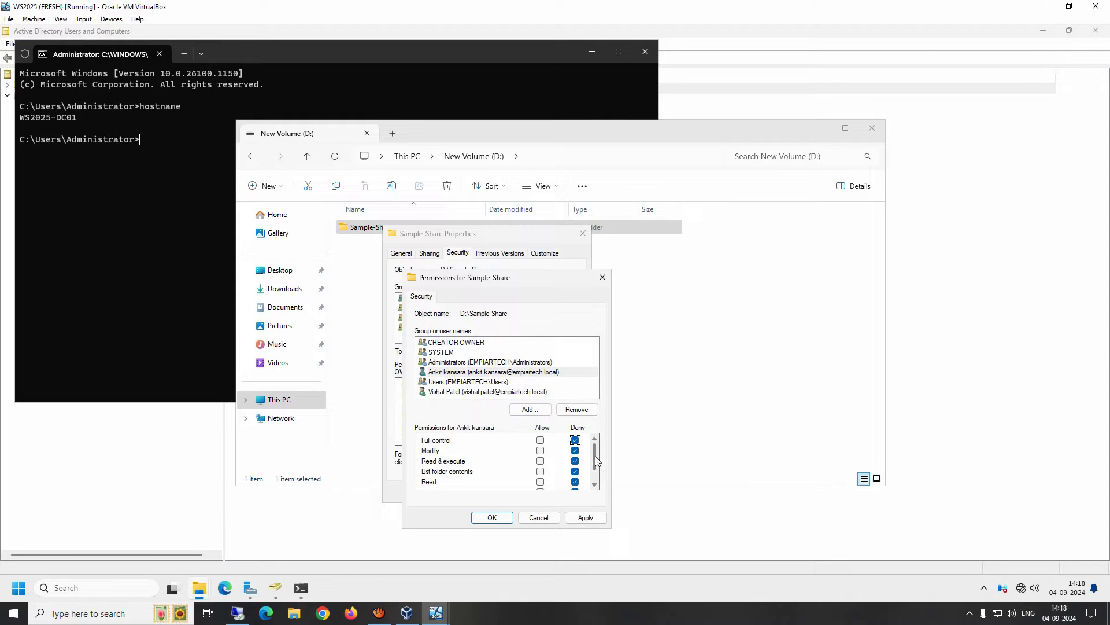
# Apply the permissions, accept the deny warning, and switch to the Windows 11 client VM.
pyautogui.click(585, 517)
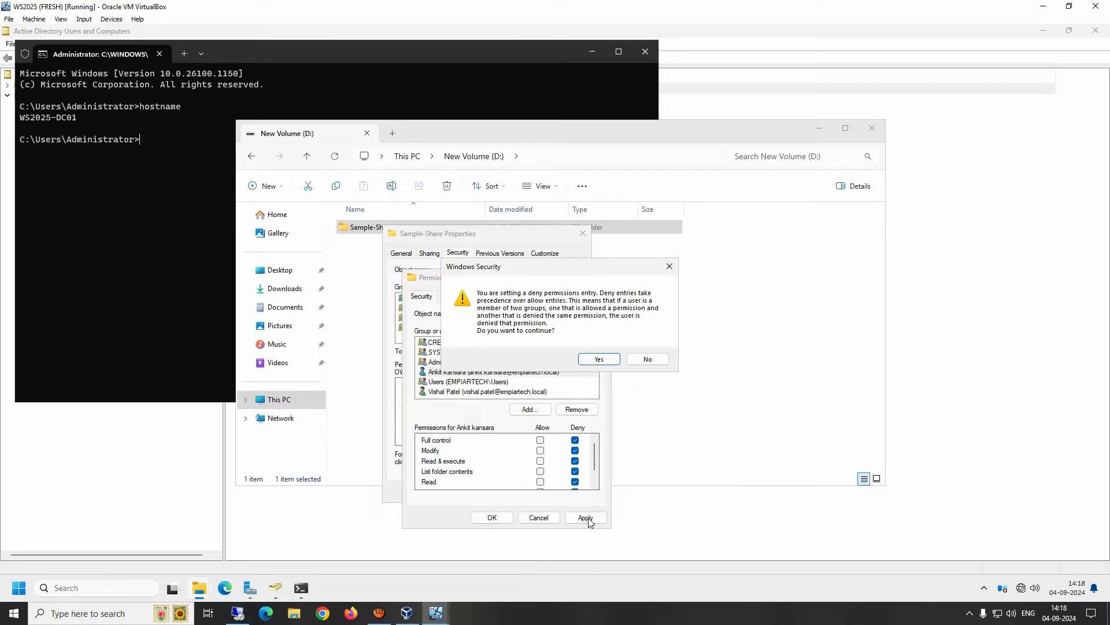
pyautogui.click(599, 360)
pyautogui.click(491, 518)
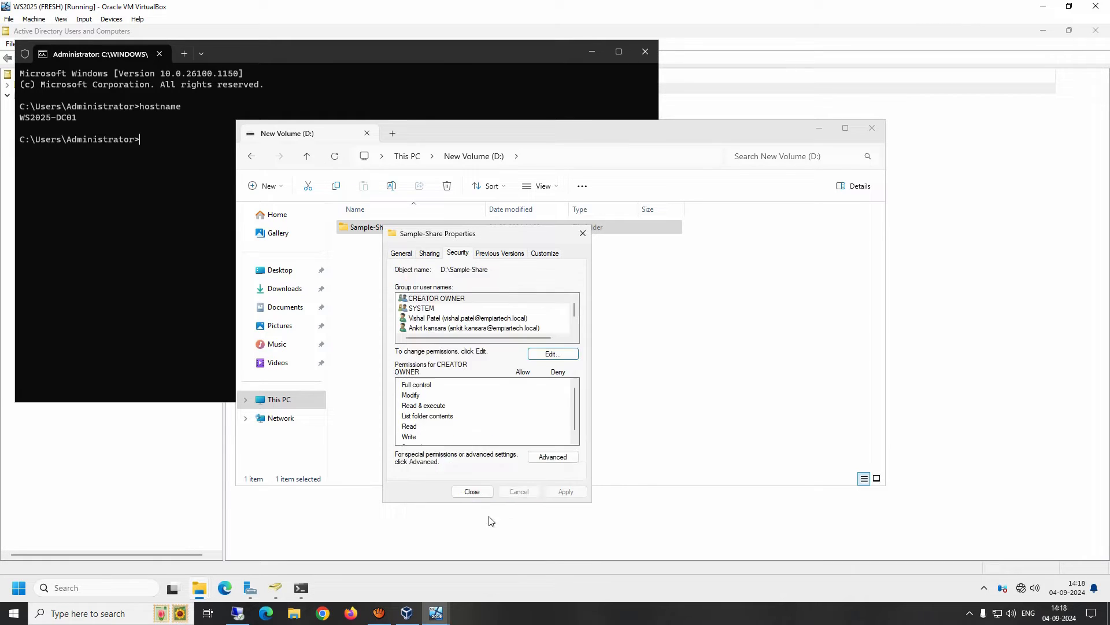
pyautogui.click(498, 327)
pyautogui.scroll(-1, 501, 321)
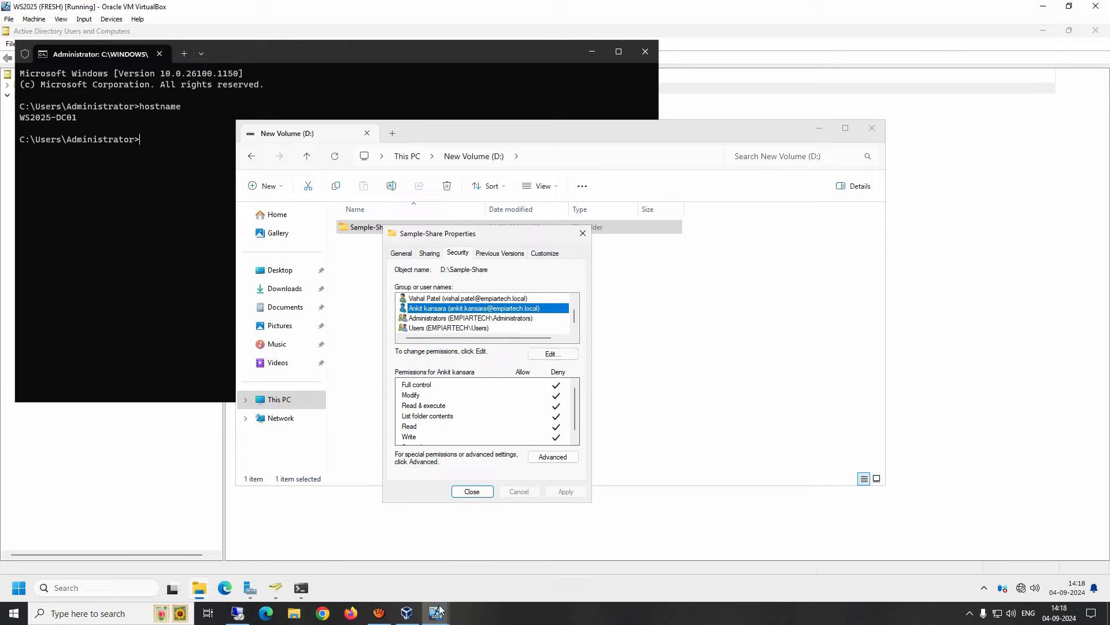
pyautogui.moveTo(439, 610)
pyautogui.click(502, 560)
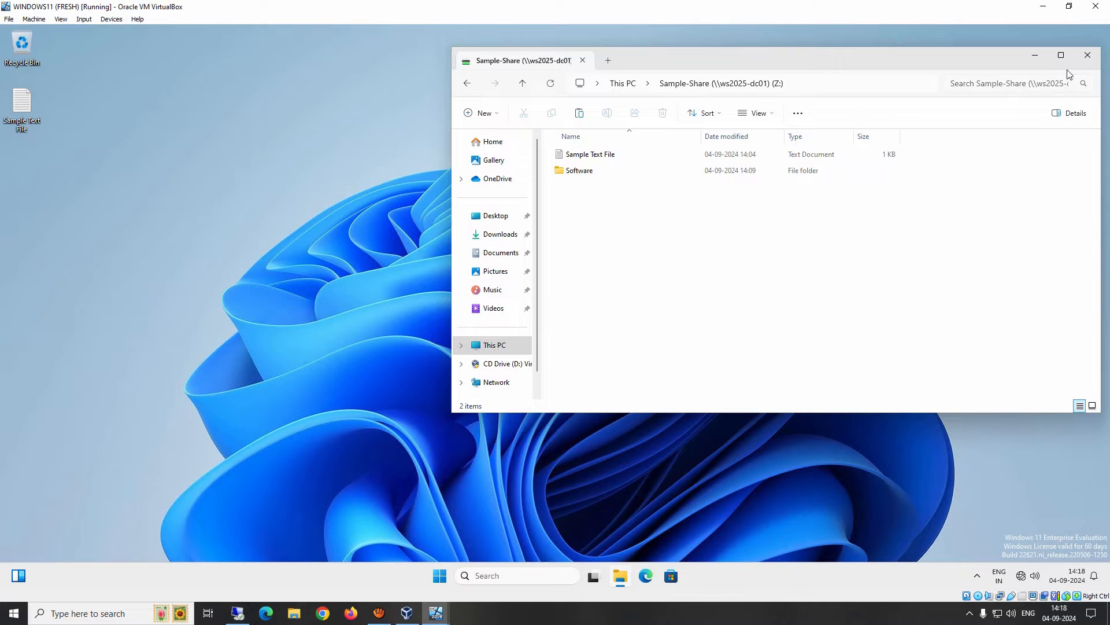
# From the client, open \\ws2025-dc01\Sample-Share, get the Network Error, and return to the server.
pyautogui.click(1087, 55)
pyautogui.click(440, 575)
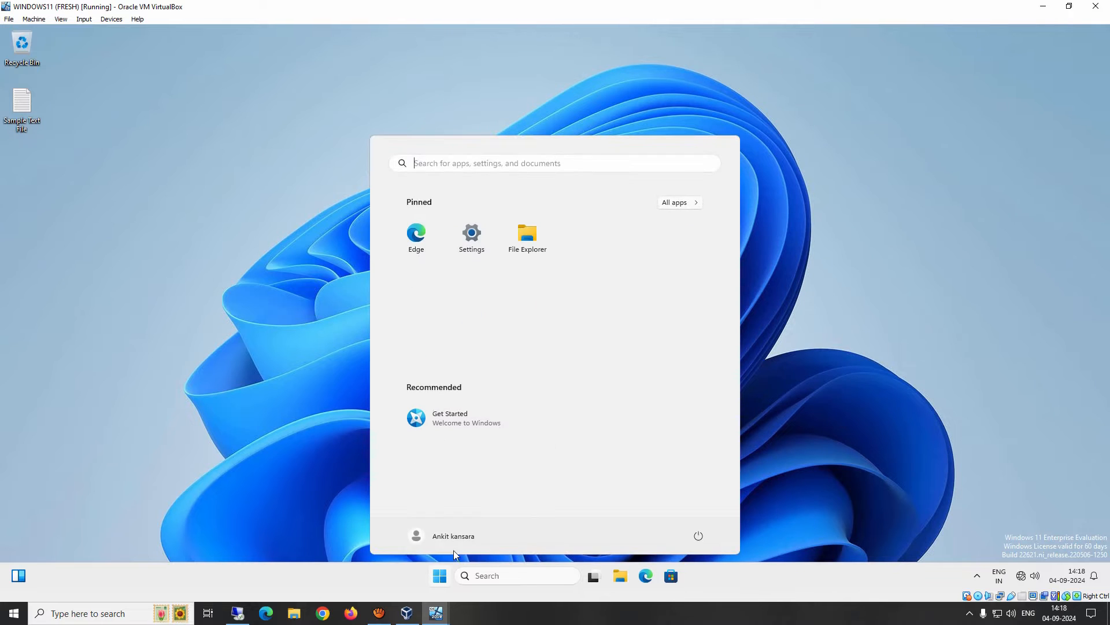
pyautogui.press('super+r')
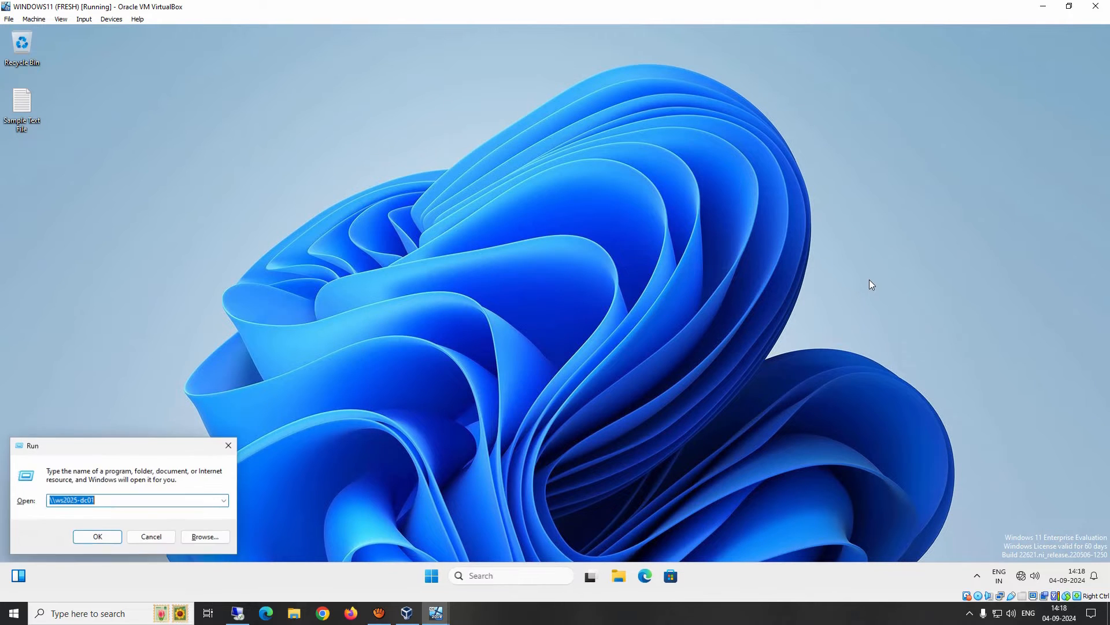
pyautogui.press('Return')
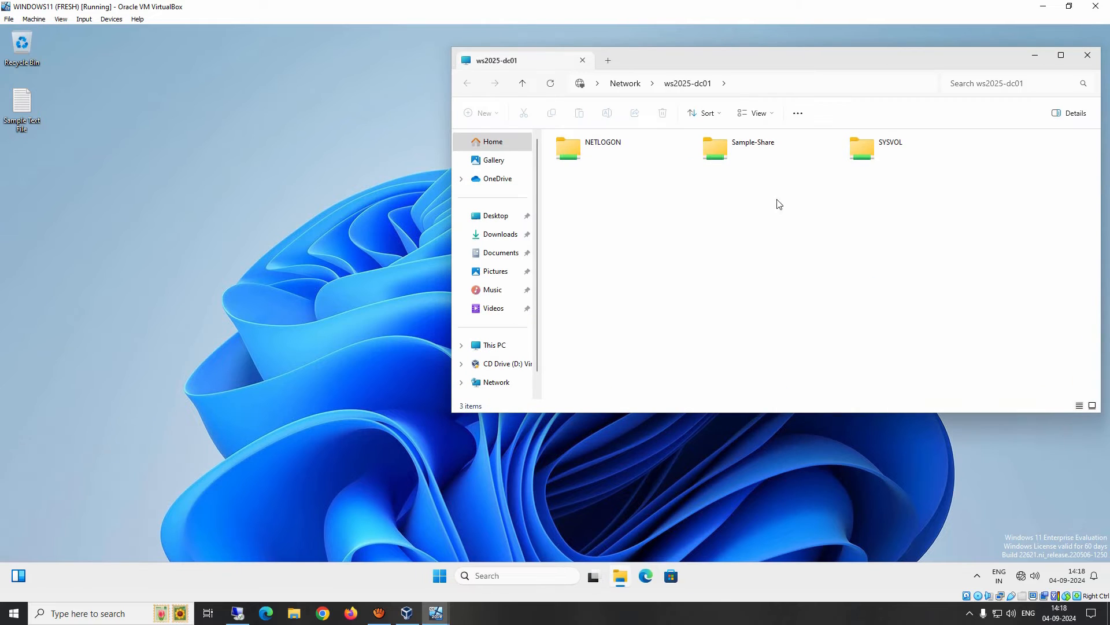
pyautogui.click(723, 151)
pyautogui.doubleClick(723, 151)
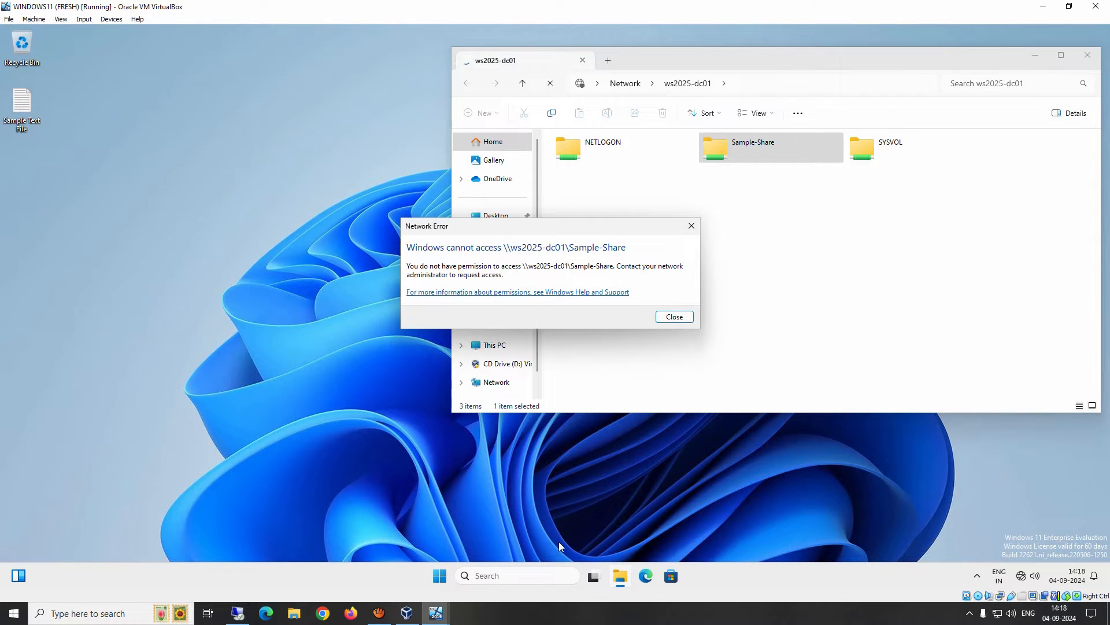
pyautogui.moveTo(439, 616)
pyautogui.click(379, 575)
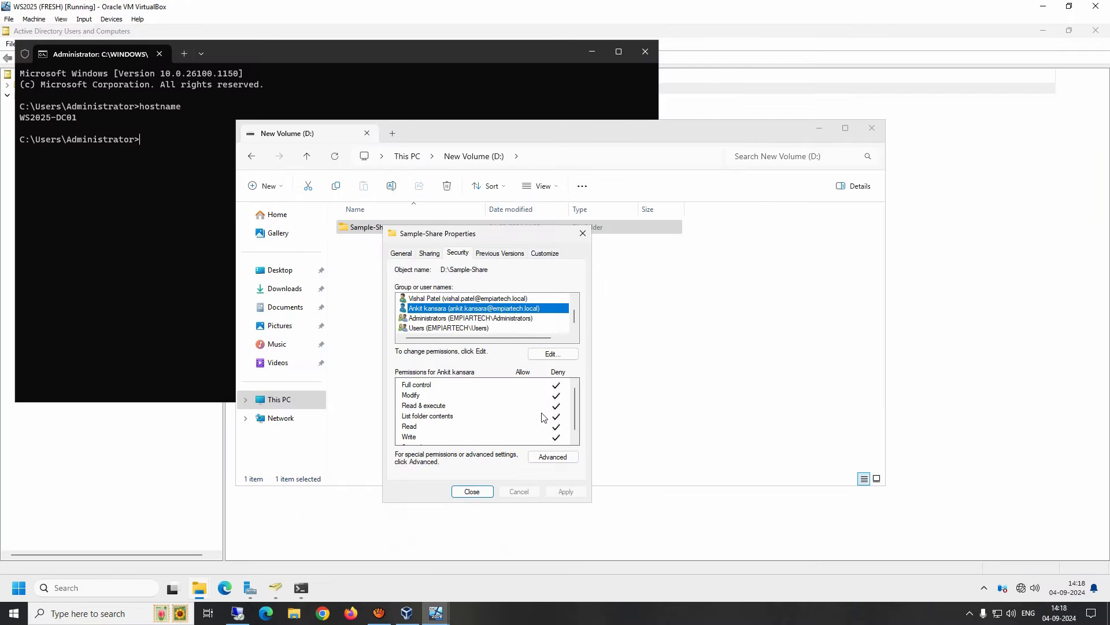
# Give Domain Users Full Control in Sample-Share's share permissions and save.
pyautogui.click(429, 253)
pyautogui.click(447, 391)
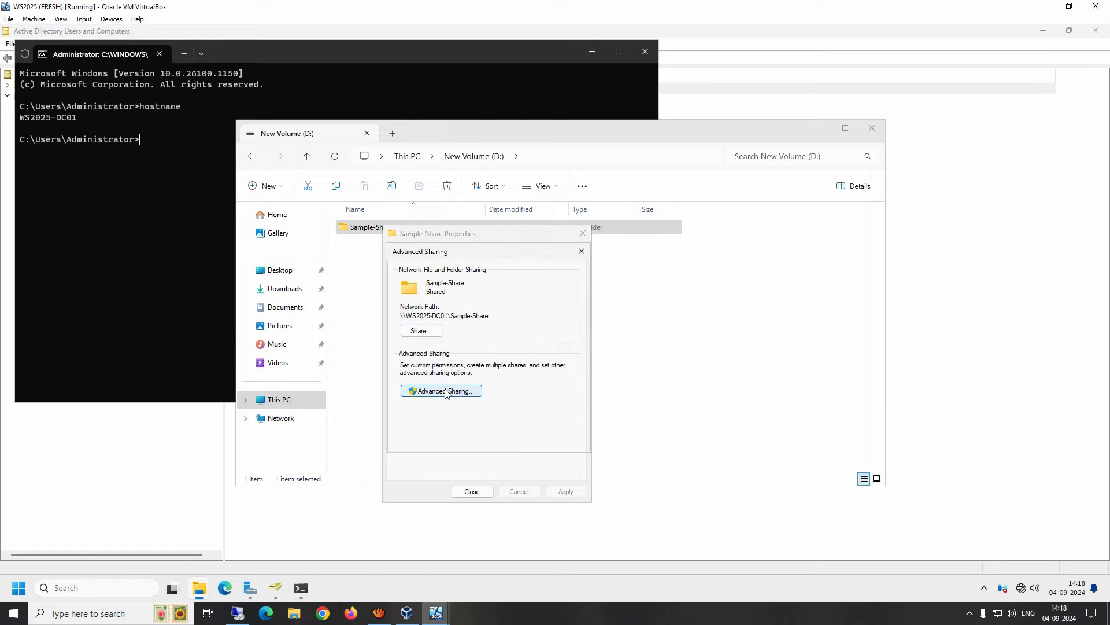
pyautogui.click(430, 414)
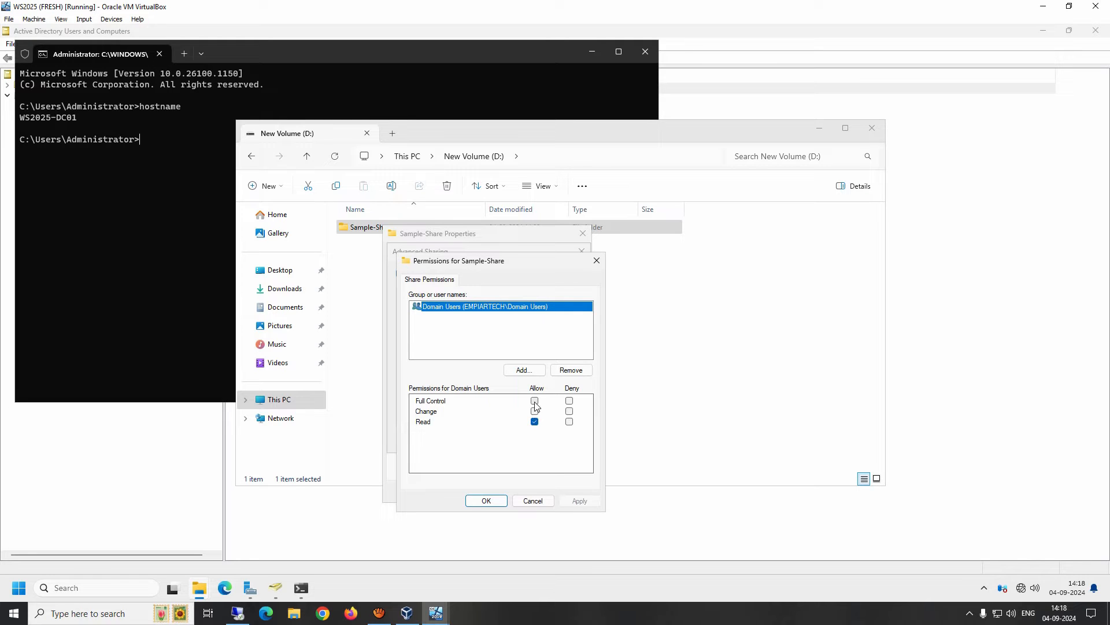
pyautogui.click(535, 402)
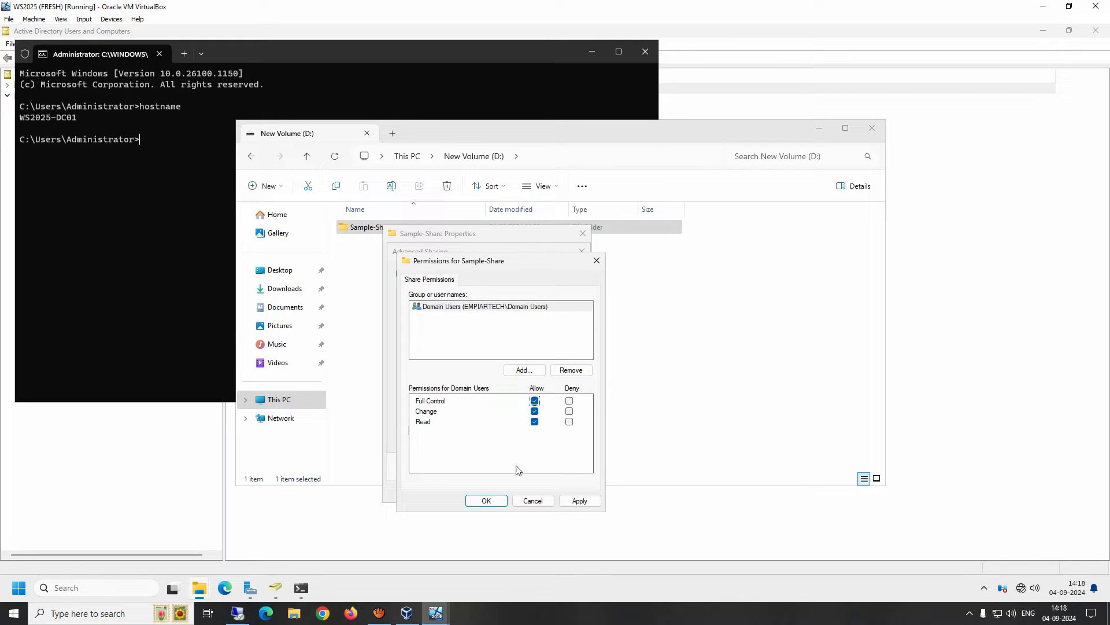
pyautogui.click(495, 500)
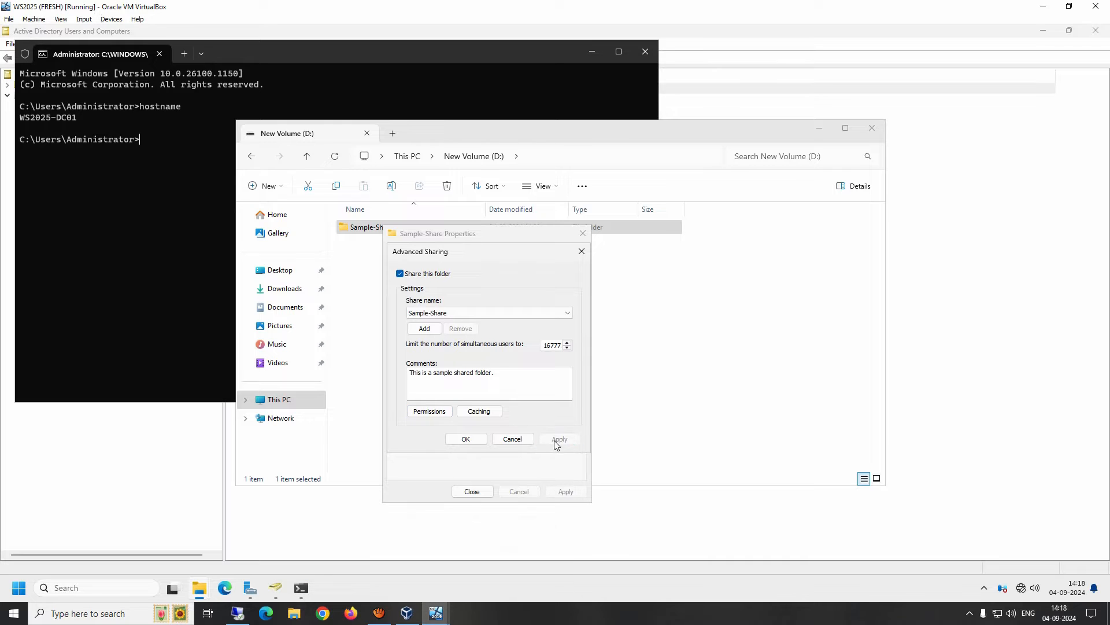
# Close the sharing and Properties dialogs, then switch to the Windows 11 client VM.
pyautogui.click(464, 438)
pyautogui.click(483, 492)
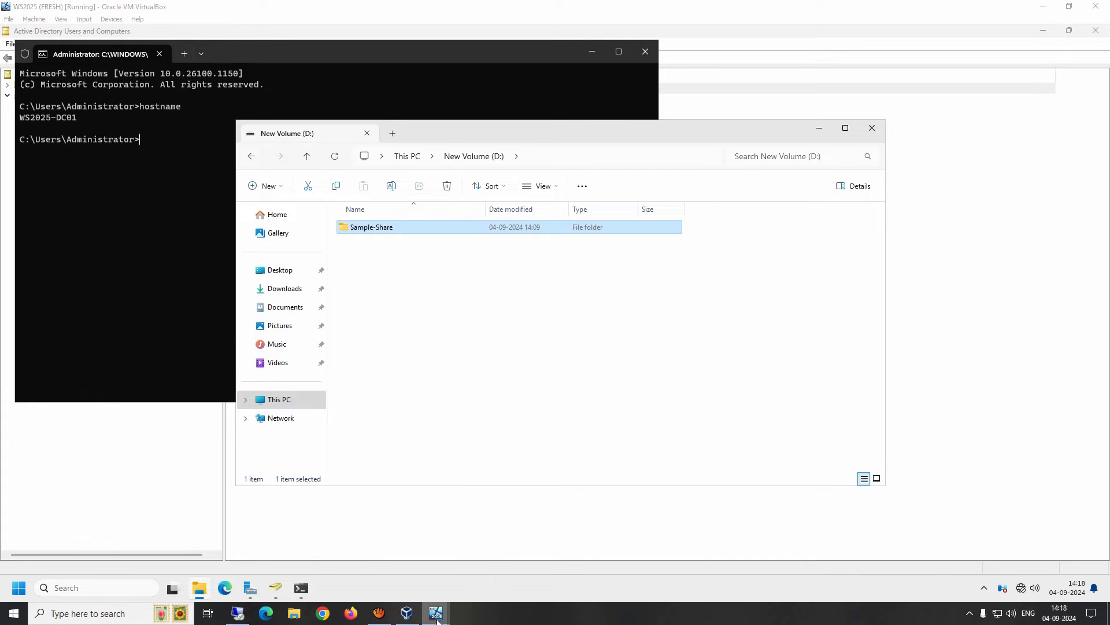
pyautogui.moveTo(436, 619)
pyautogui.click(495, 585)
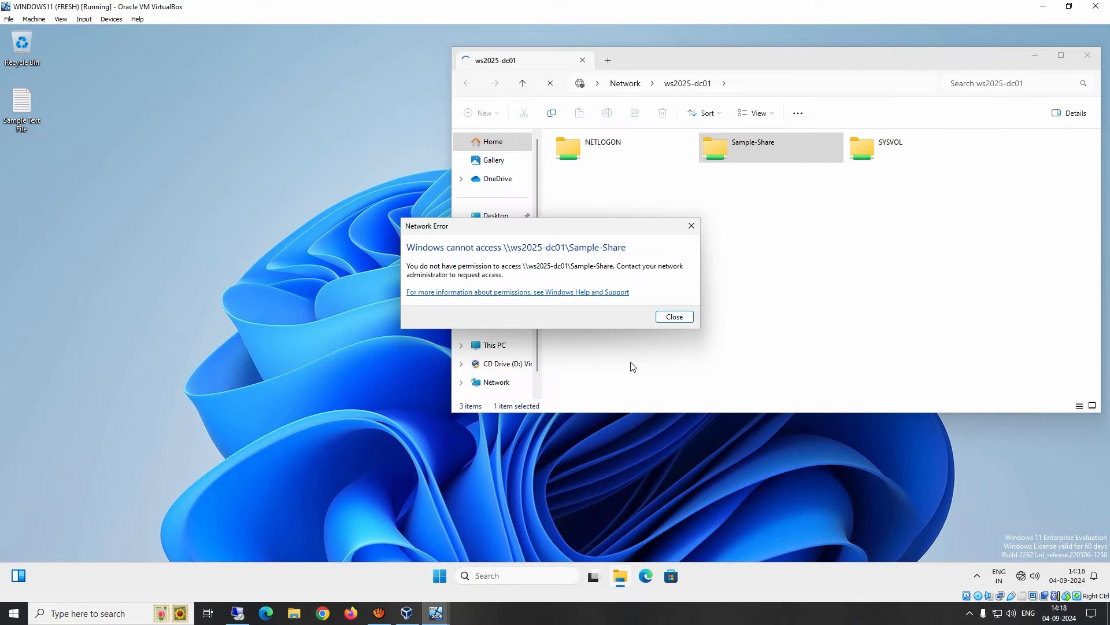
# Dismiss the access error, retry opening Sample-Share, and dismiss the repeated error.
pyautogui.click(670, 319)
pyautogui.doubleClick(718, 157)
pyautogui.click(675, 316)
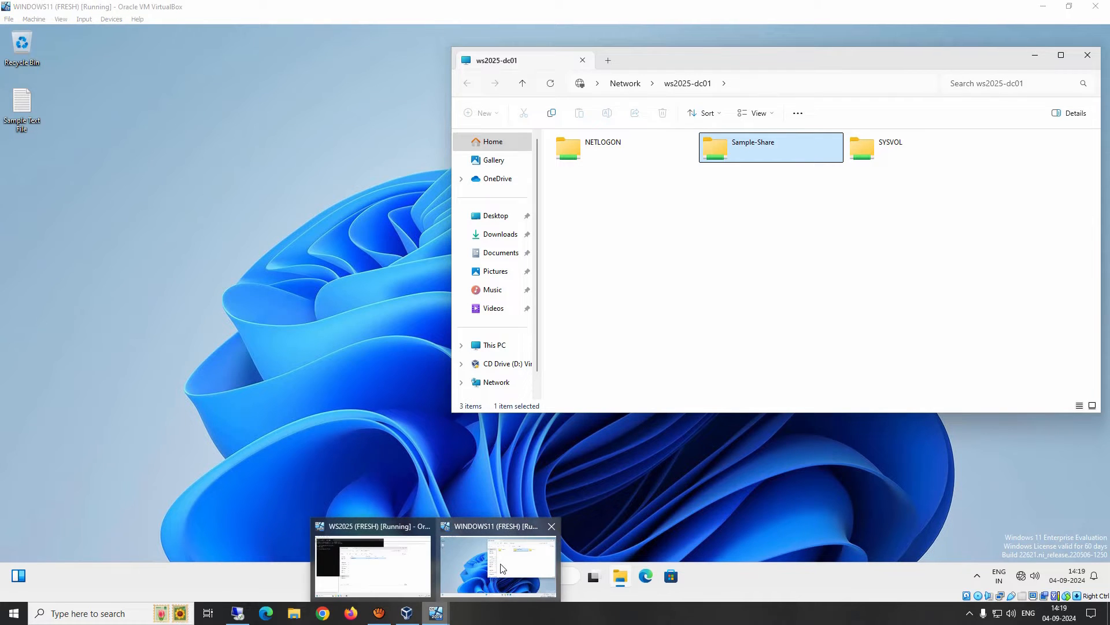
# Back on the server, inspect the user's Deny Full control entry in Sample-Share's advanced security.
pyautogui.moveTo(436, 614)
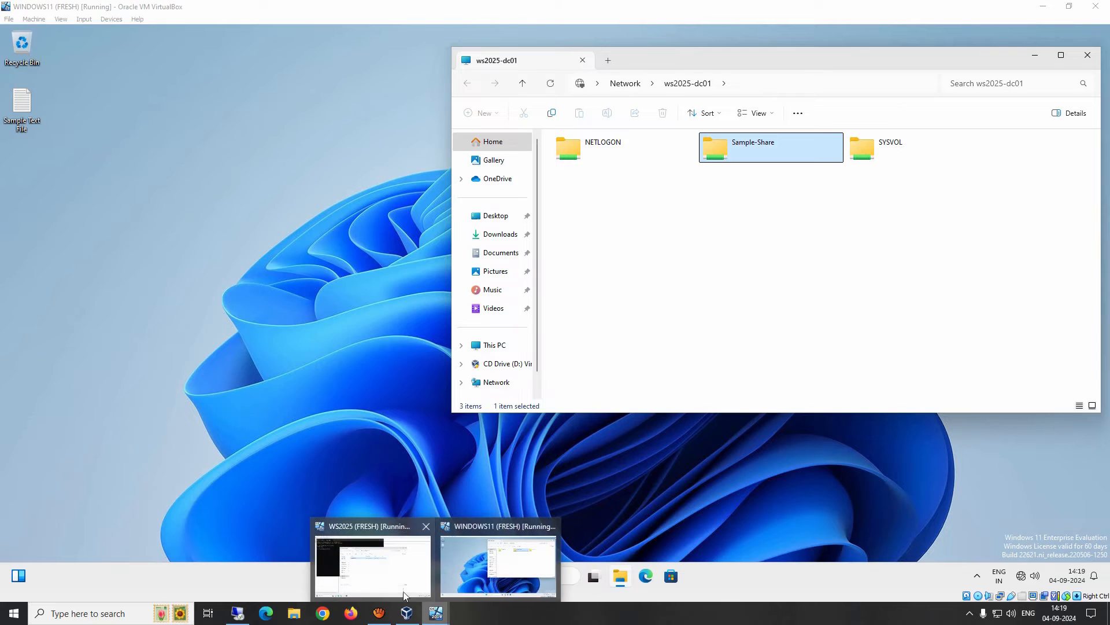
pyautogui.click(372, 563)
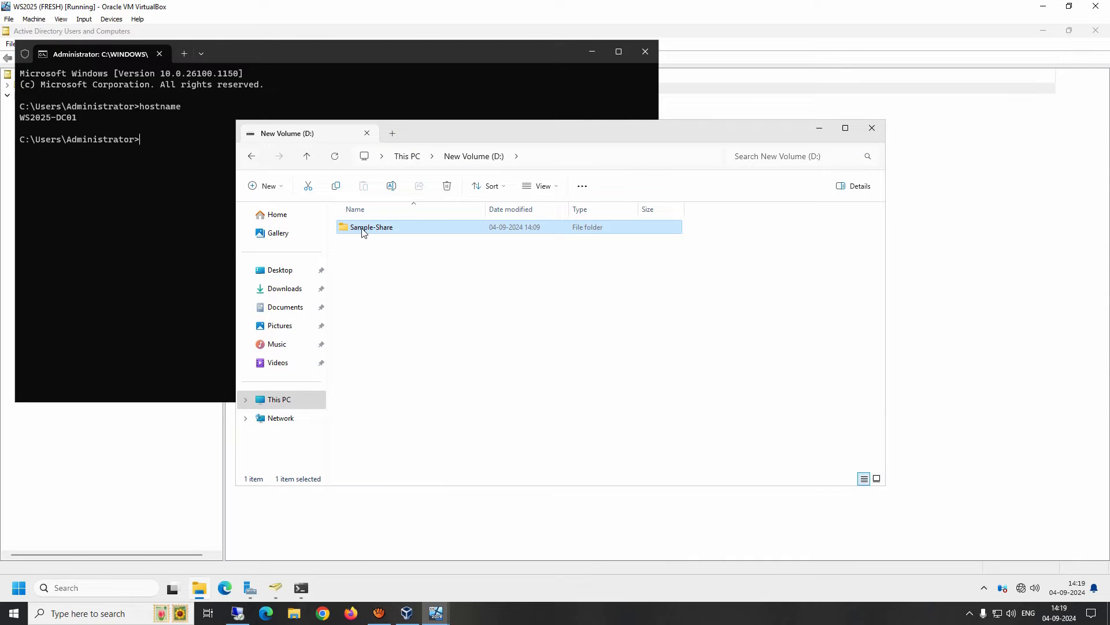
pyautogui.moveTo(363, 232)
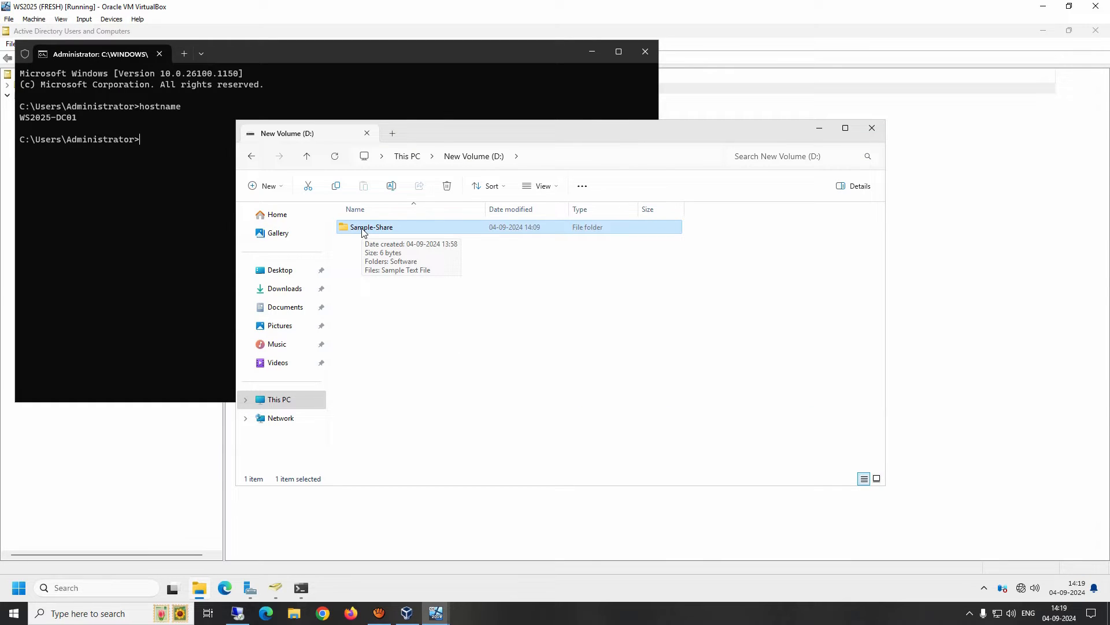
pyautogui.rightClick(364, 232)
pyautogui.click(417, 405)
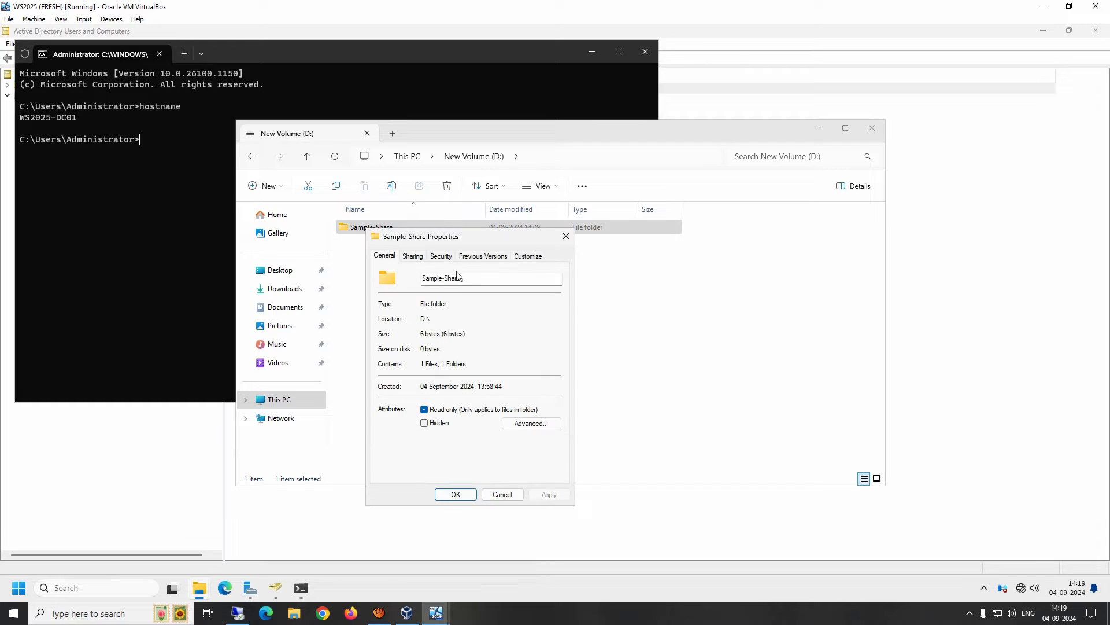
pyautogui.click(441, 256)
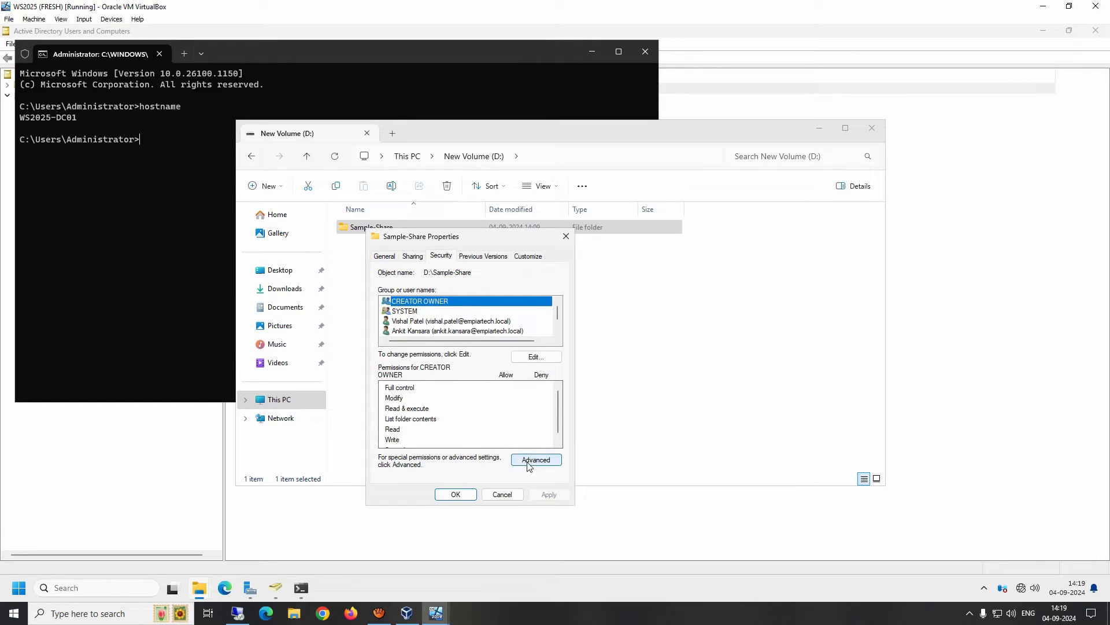
pyautogui.click(535, 460)
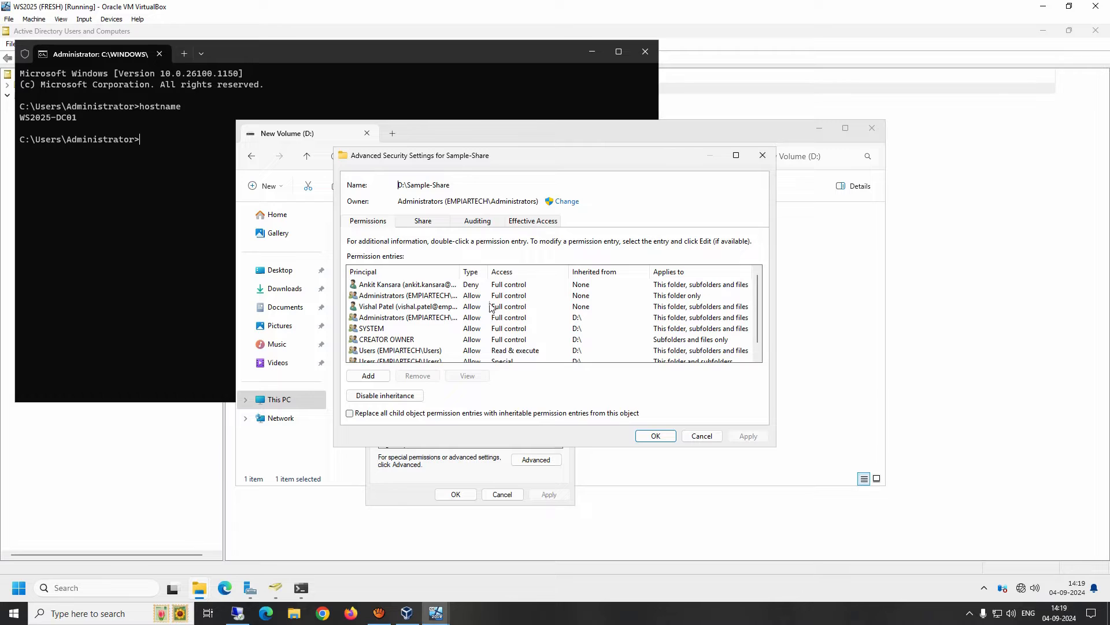
pyautogui.scroll(-1, 485, 305)
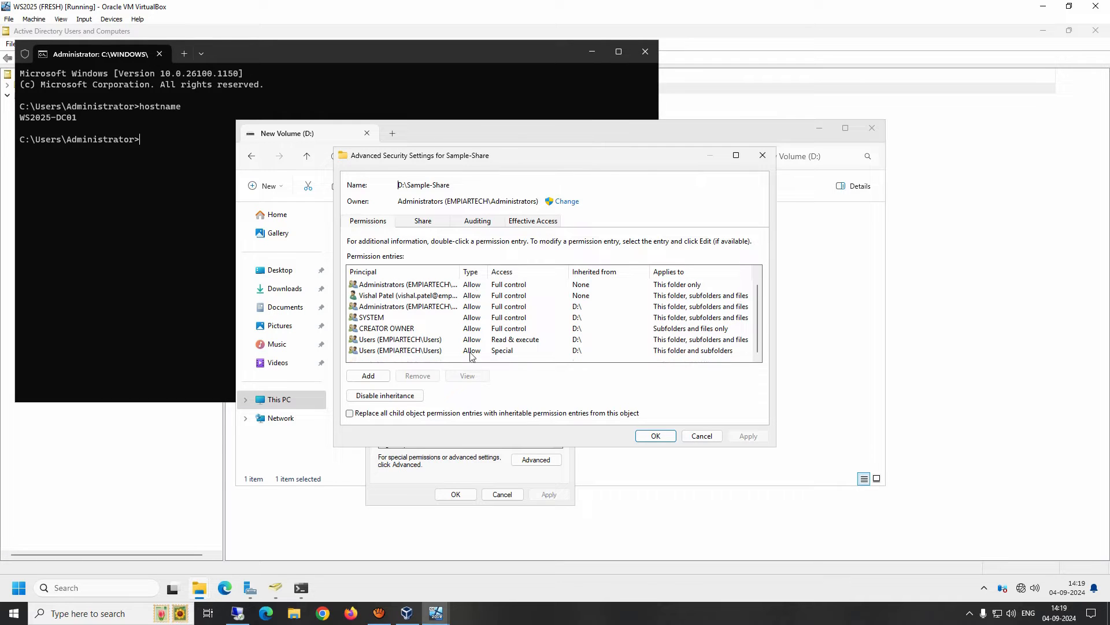
pyautogui.scroll(1, 477, 321)
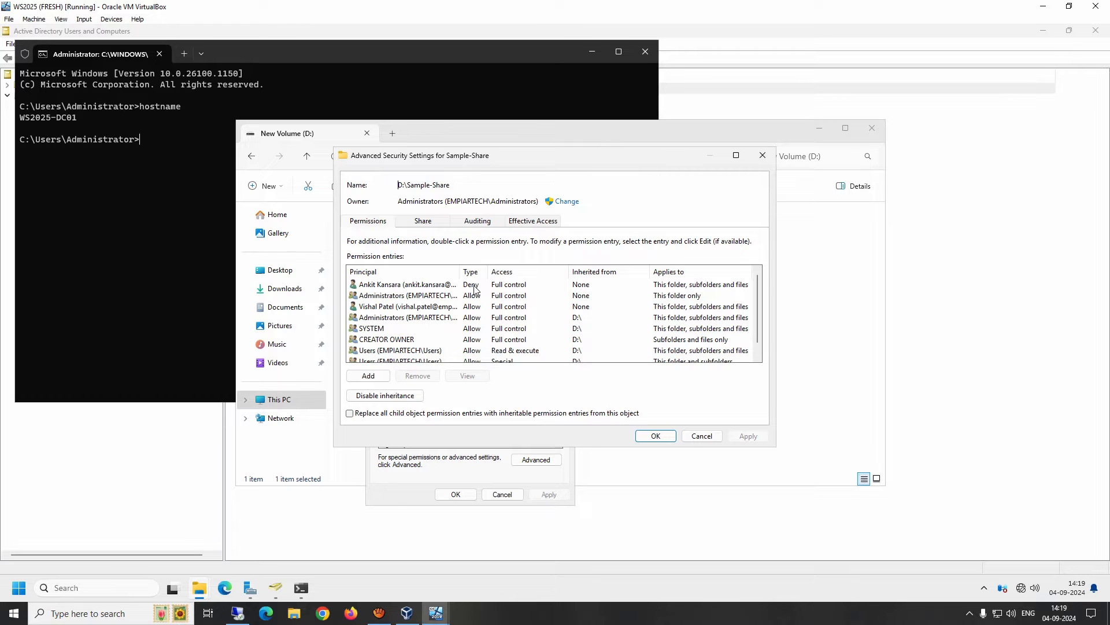
pyautogui.click(418, 285)
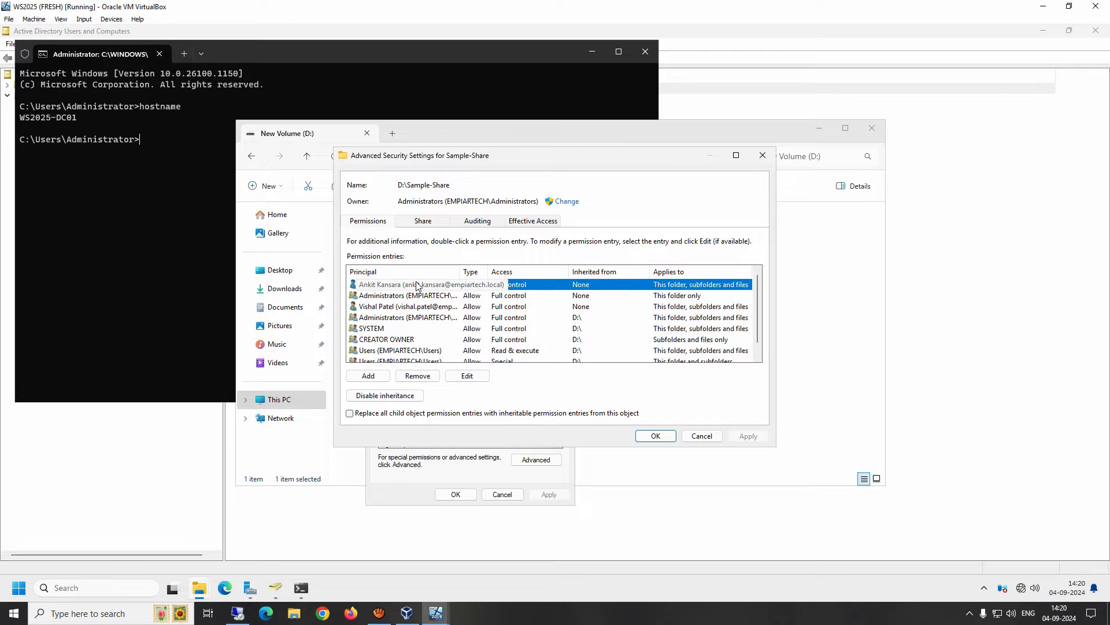
pyautogui.click(656, 436)
# Look up the denied user in the permissions editor, then cancel without changes.
pyautogui.click(547, 361)
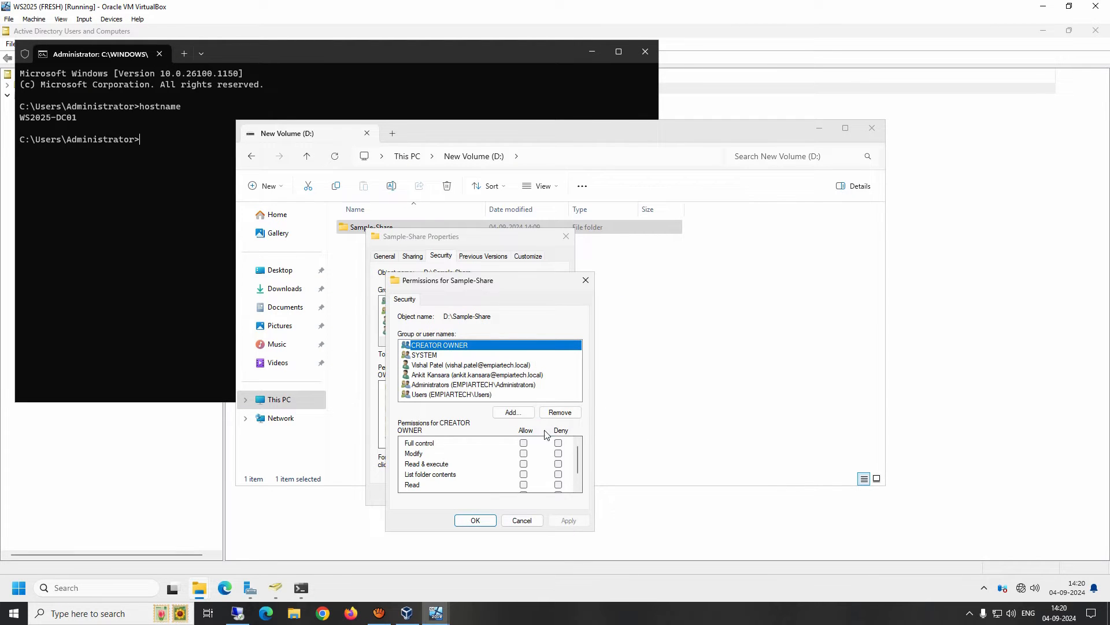
pyautogui.click(508, 415)
pyautogui.write('ankit')
pyautogui.press('Return')
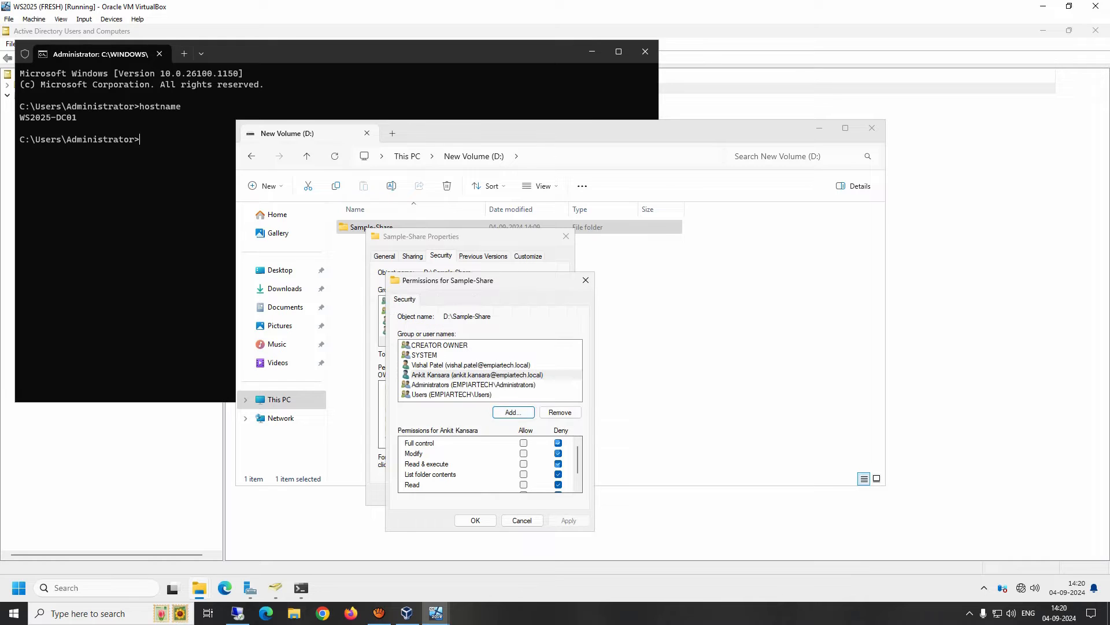
pyautogui.click(446, 376)
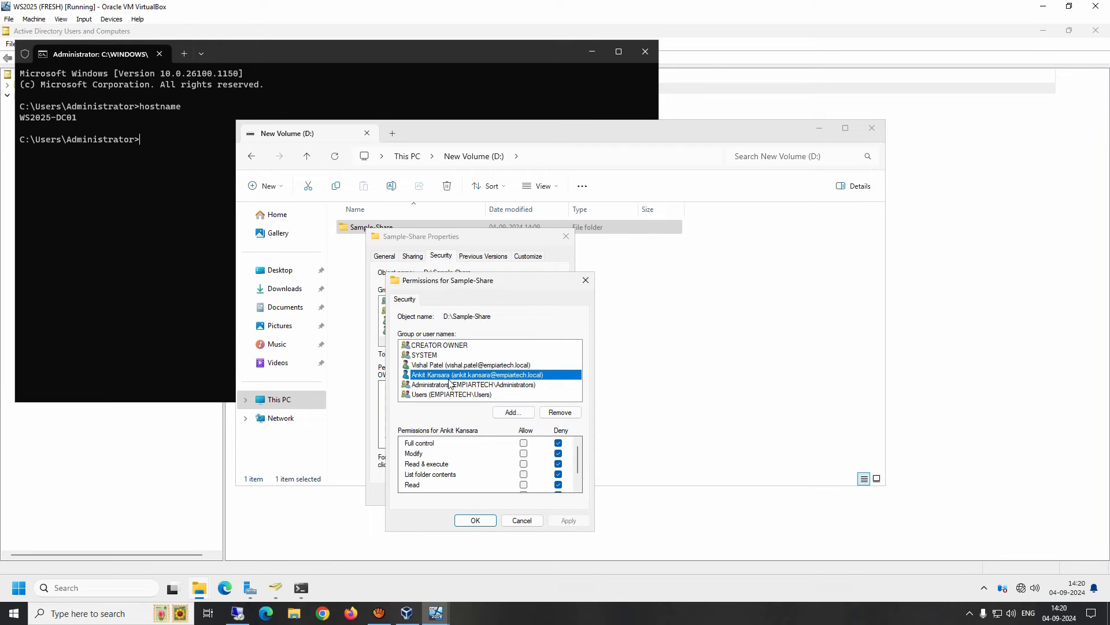
pyautogui.click(532, 518)
# Add an Allow Full control entry for the denied user on folder, subfolders and files, and apply.
pyautogui.click(536, 461)
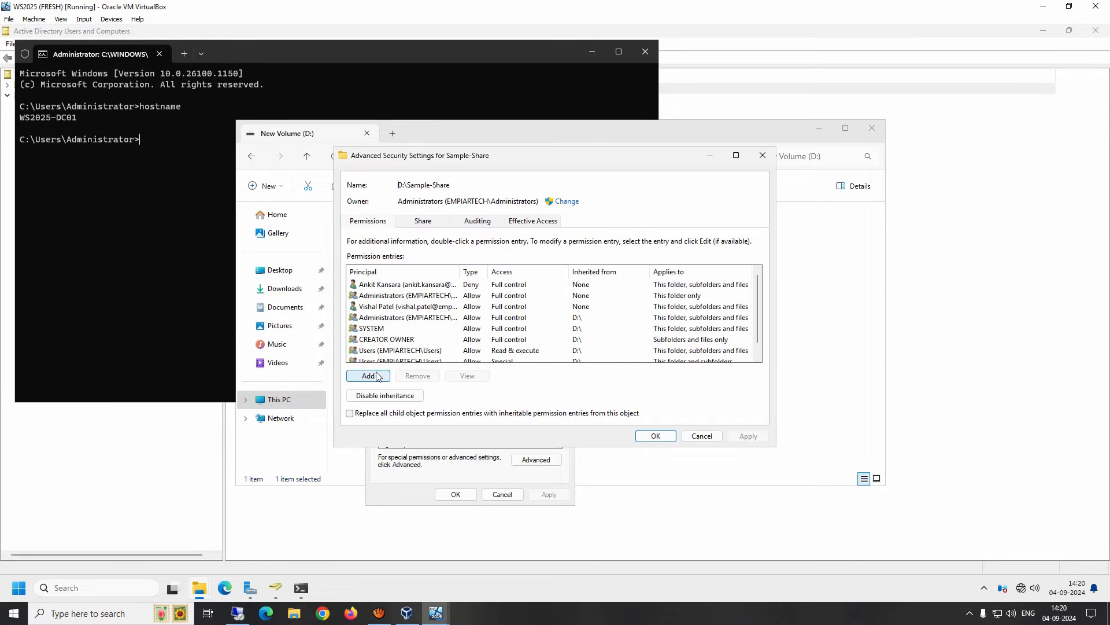
pyautogui.click(370, 376)
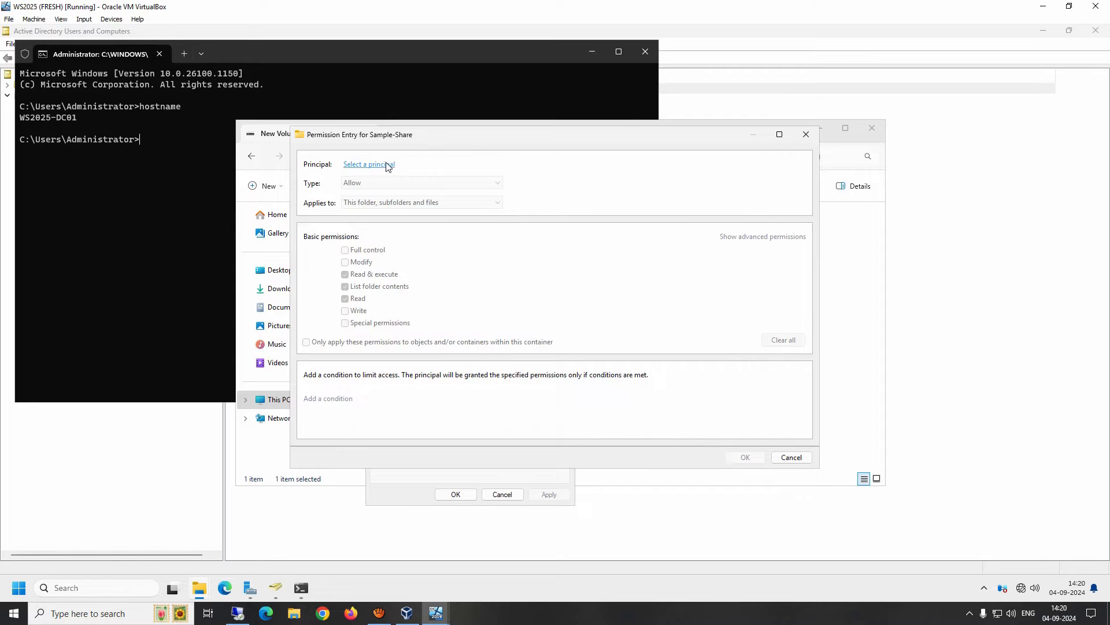
pyautogui.click(389, 165)
pyautogui.write('ankit')
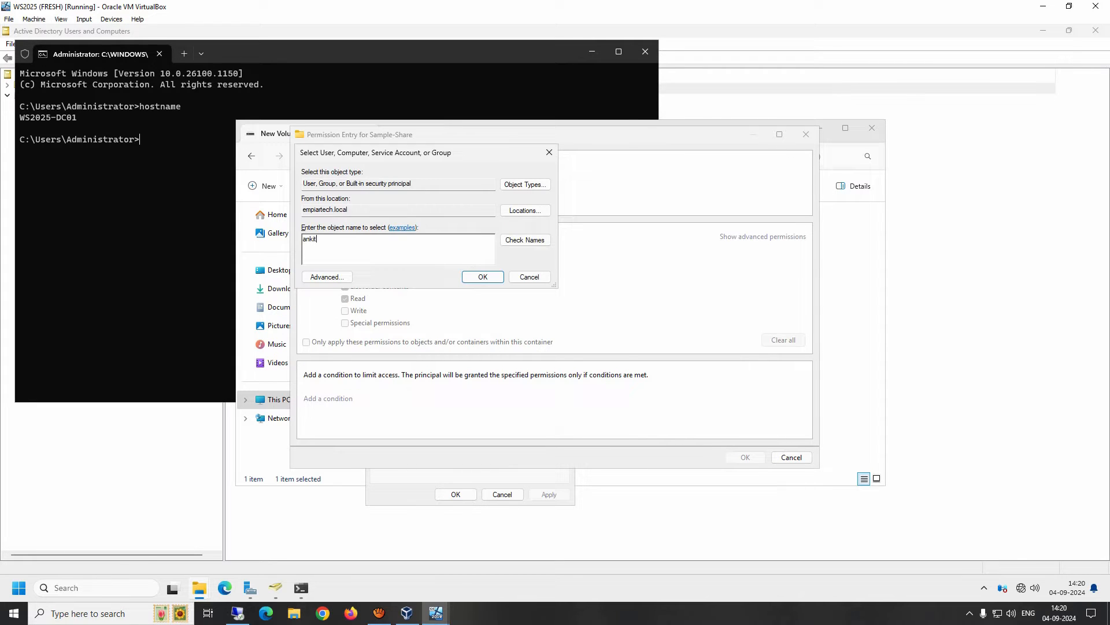
pyautogui.press('Return')
pyautogui.click(376, 203)
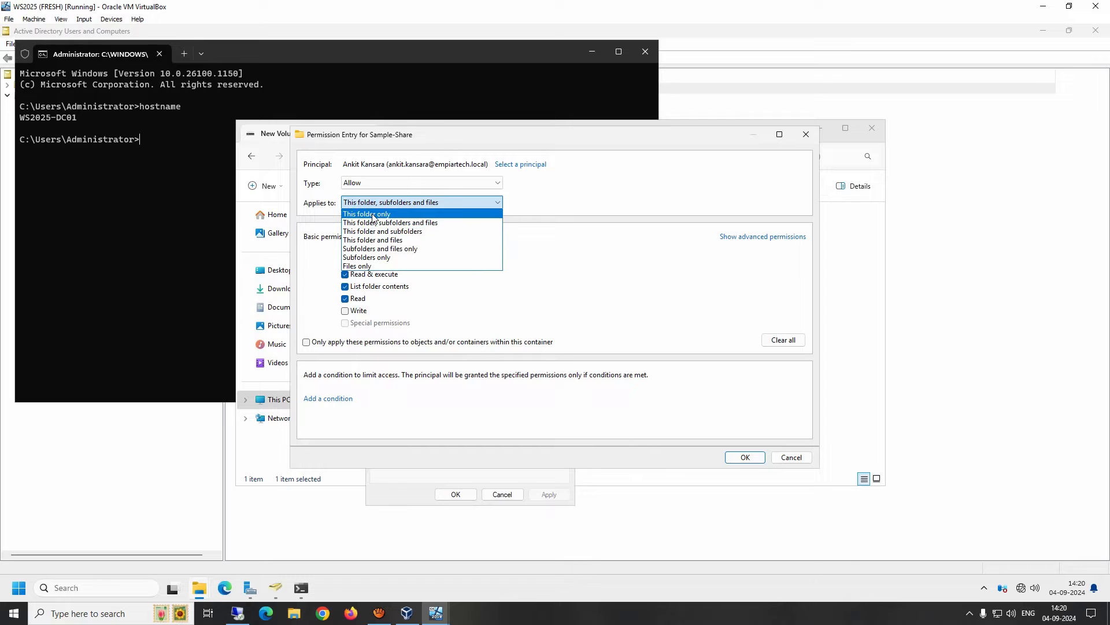
pyautogui.click(385, 224)
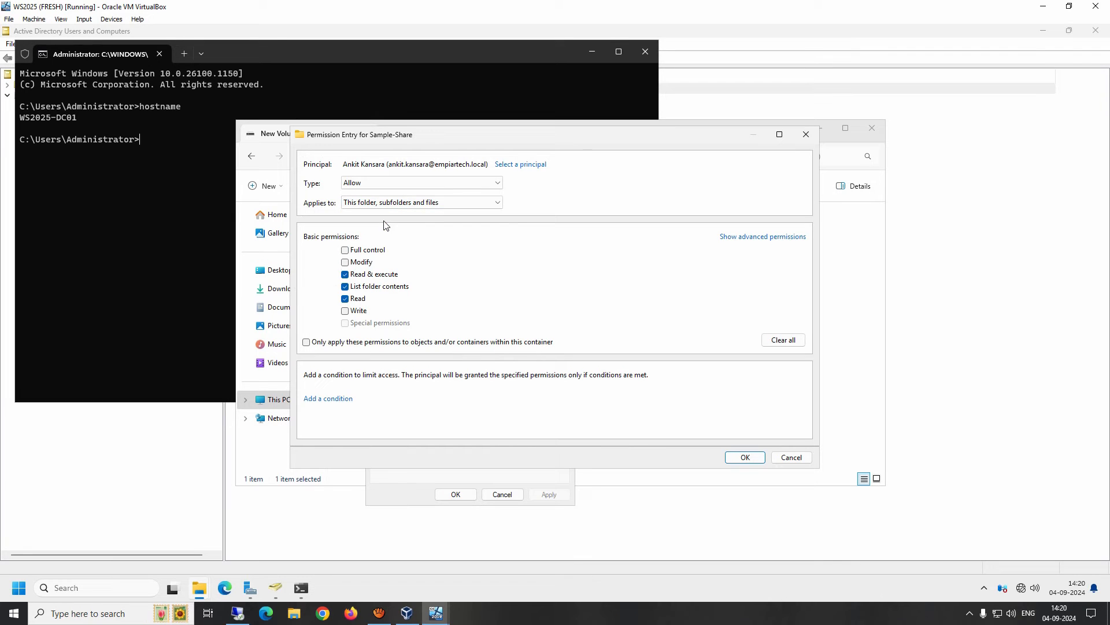
pyautogui.click(345, 251)
pyautogui.click(750, 459)
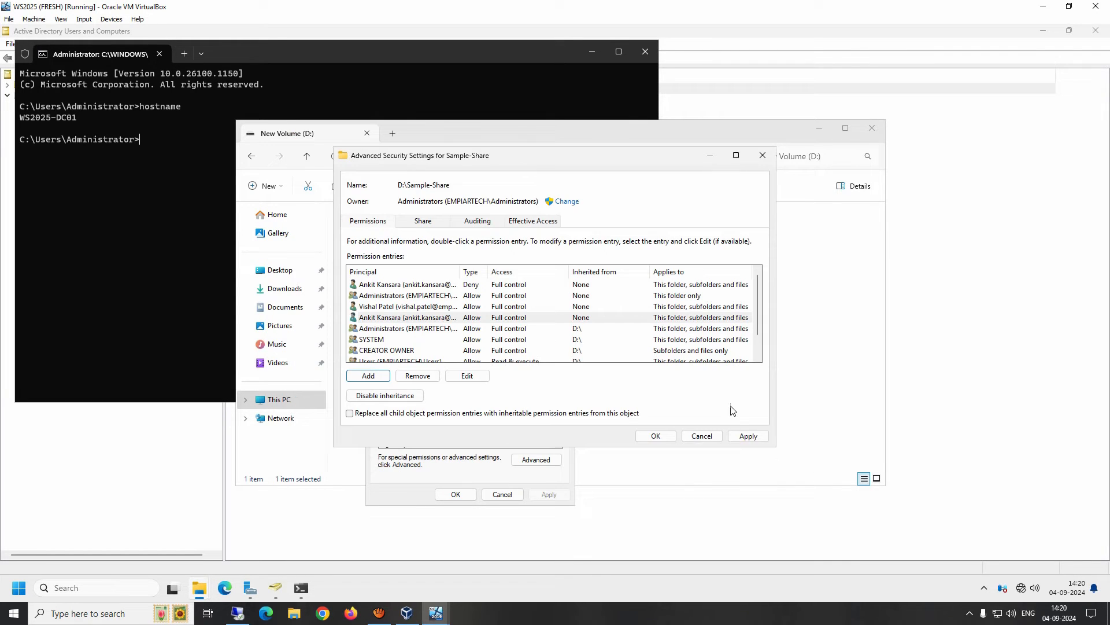
pyautogui.click(748, 435)
# Review the other user's Allow entry, the Deny entry and the new Allow entry.
pyautogui.click(431, 307)
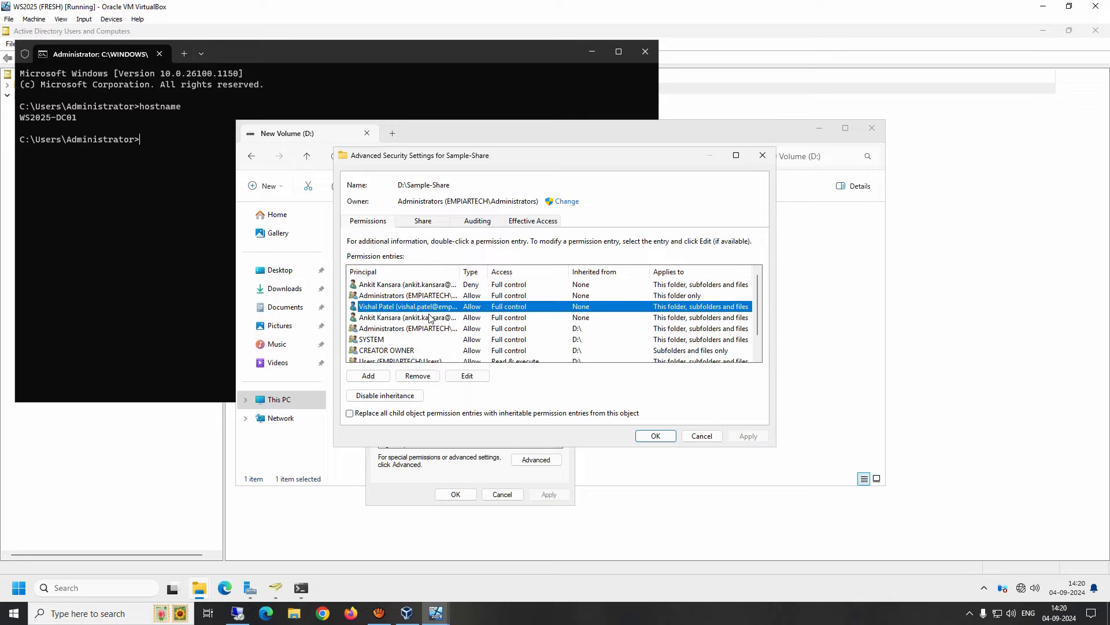
pyautogui.click(456, 285)
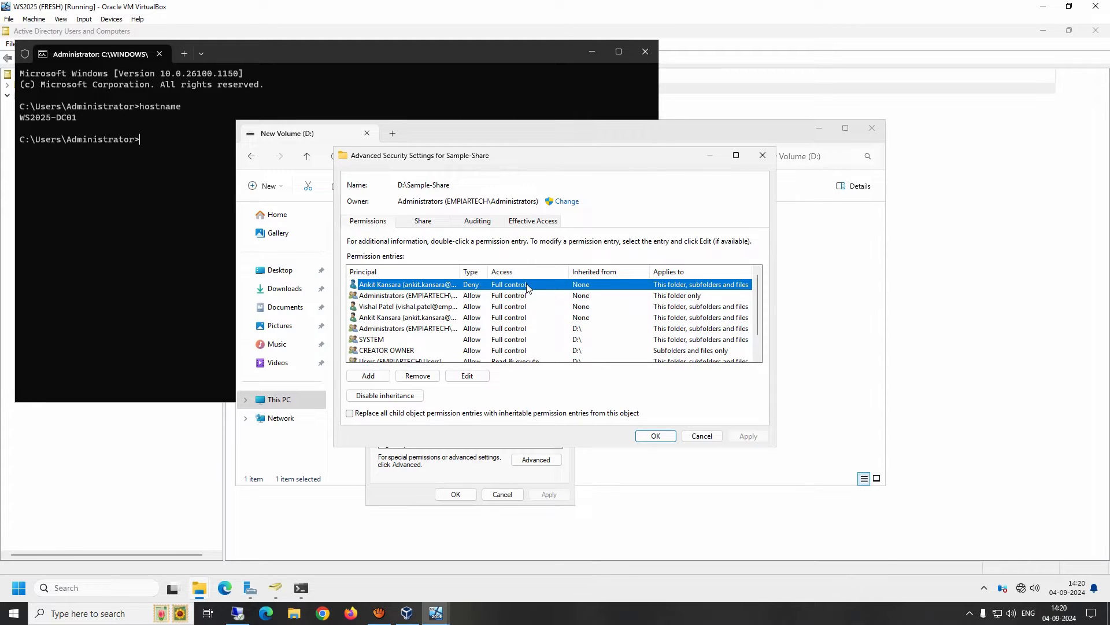
pyautogui.click(379, 320)
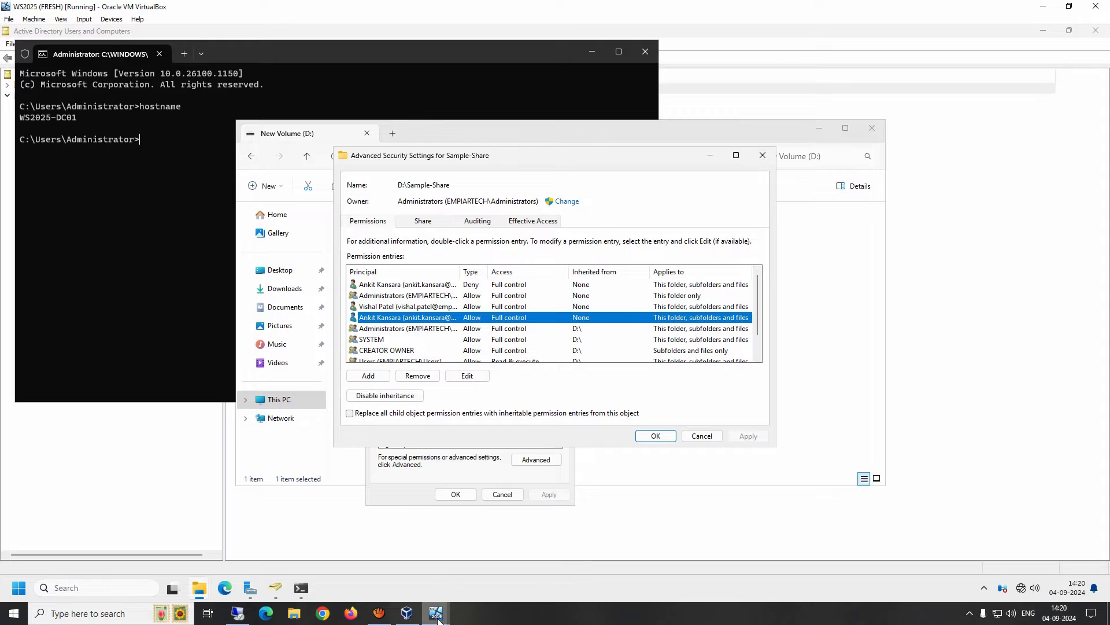
pyautogui.moveTo(436, 612)
pyautogui.click(545, 565)
pyautogui.doubleClick(732, 158)
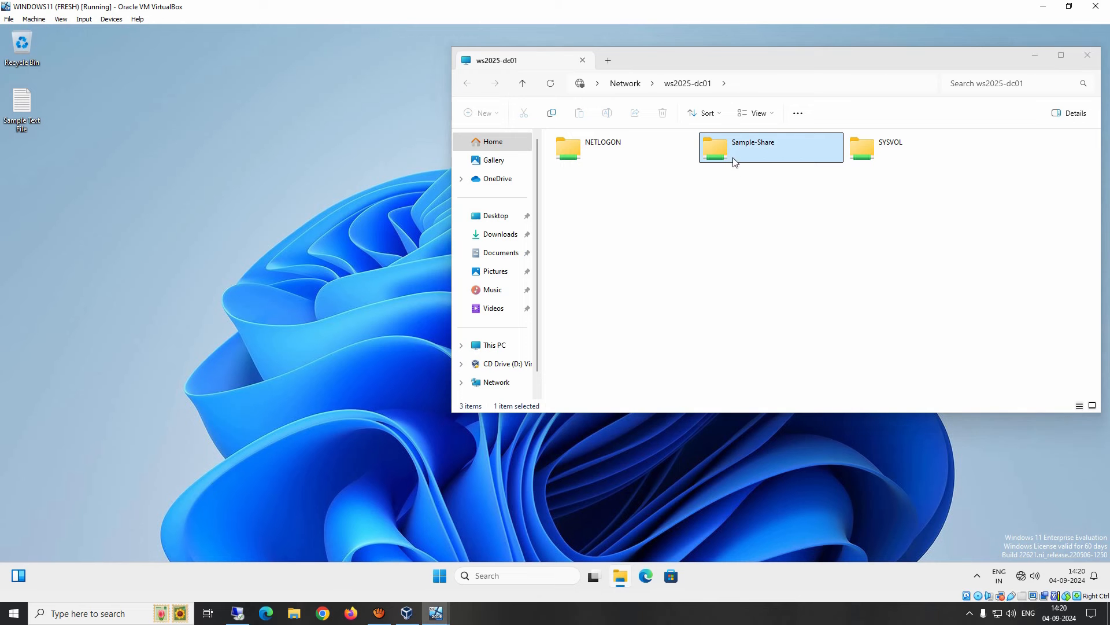
pyautogui.click(673, 317)
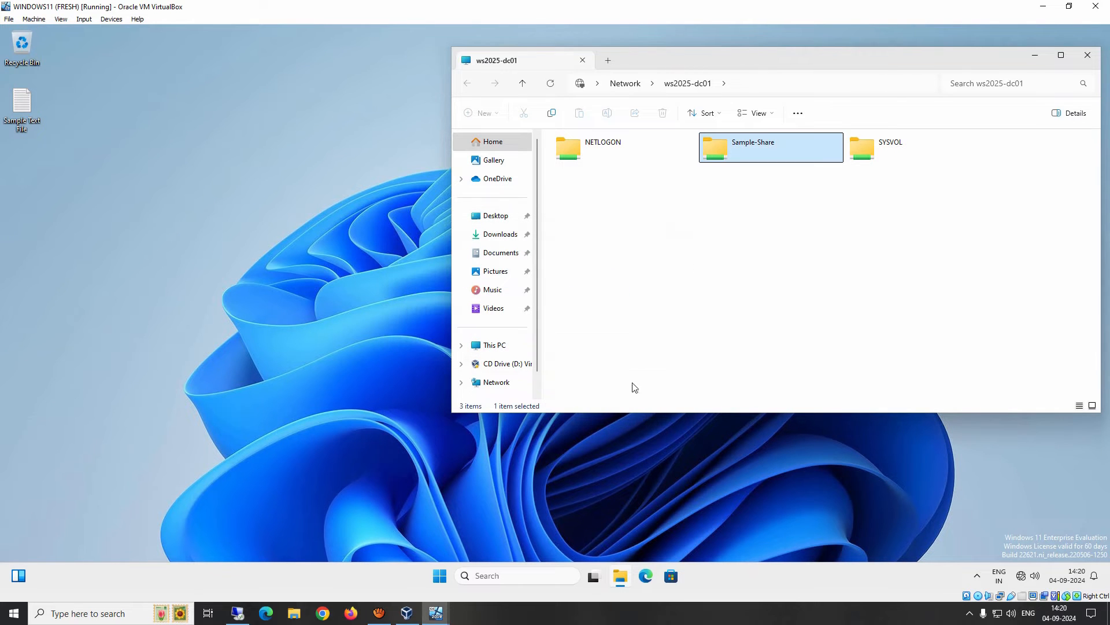
pyautogui.moveTo(436, 612)
pyautogui.click(373, 565)
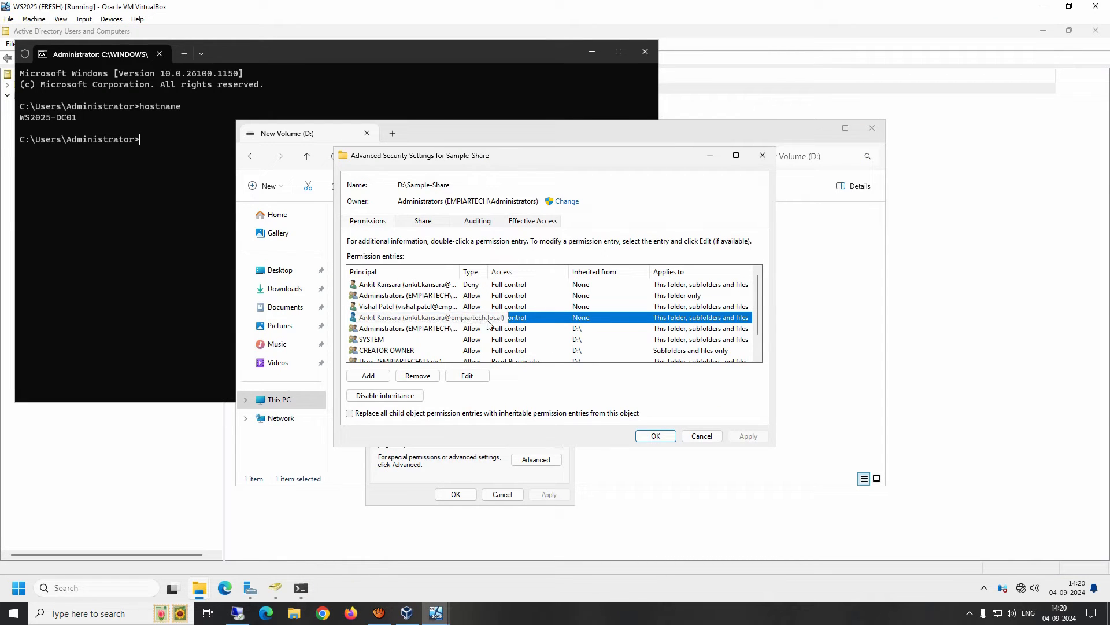
# Compare the user's Deny and Allow Full control rows, then close Advanced Security Settings.
pyautogui.click(473, 287)
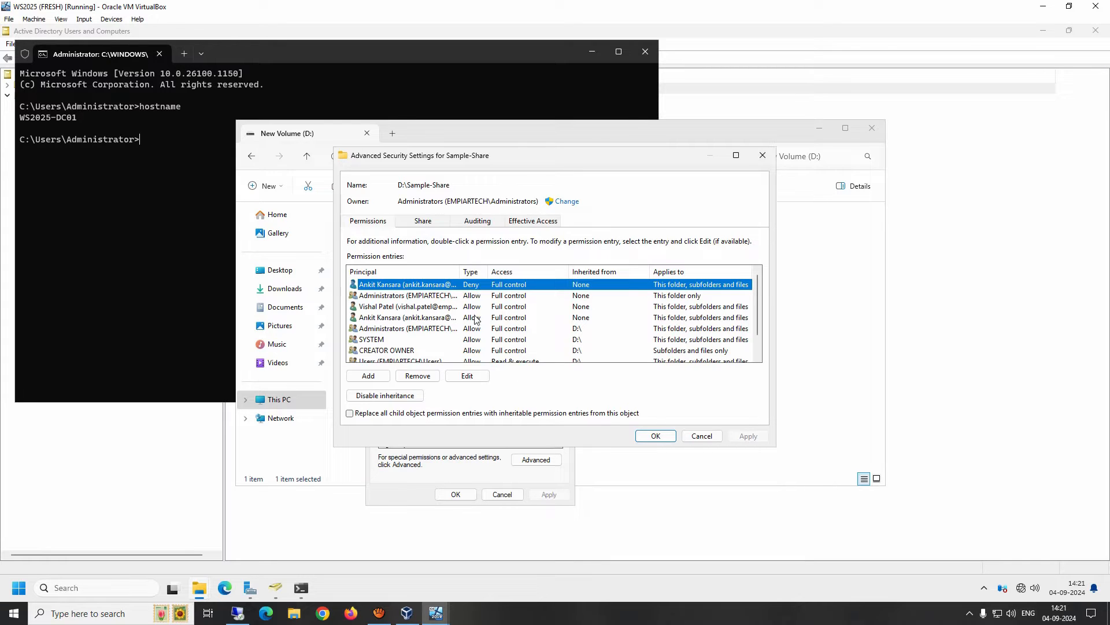
pyautogui.click(411, 317)
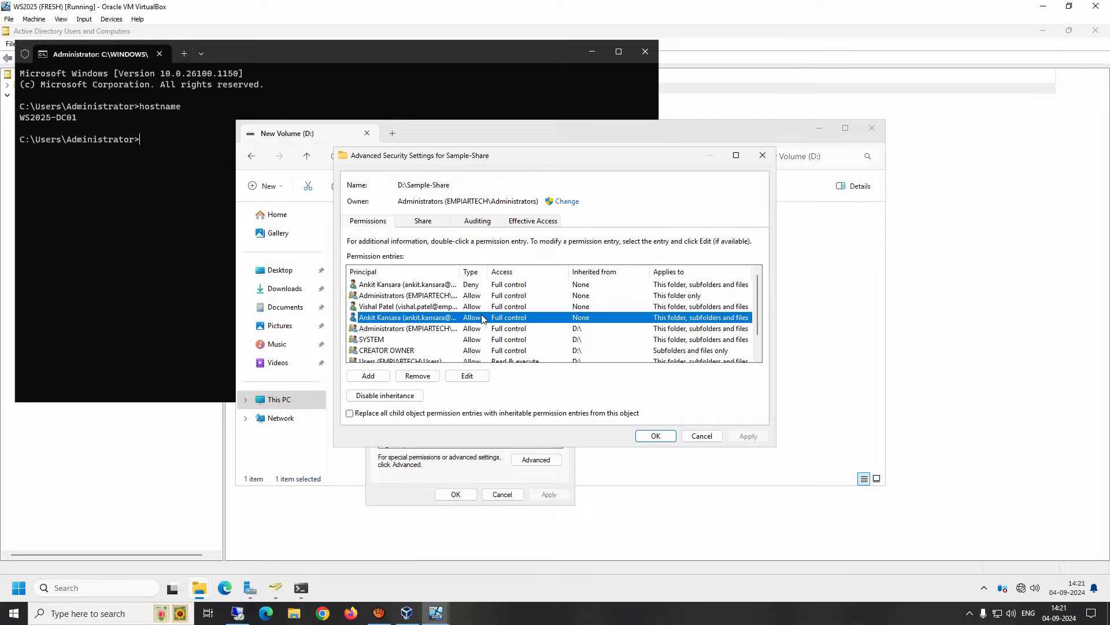
pyautogui.click(703, 436)
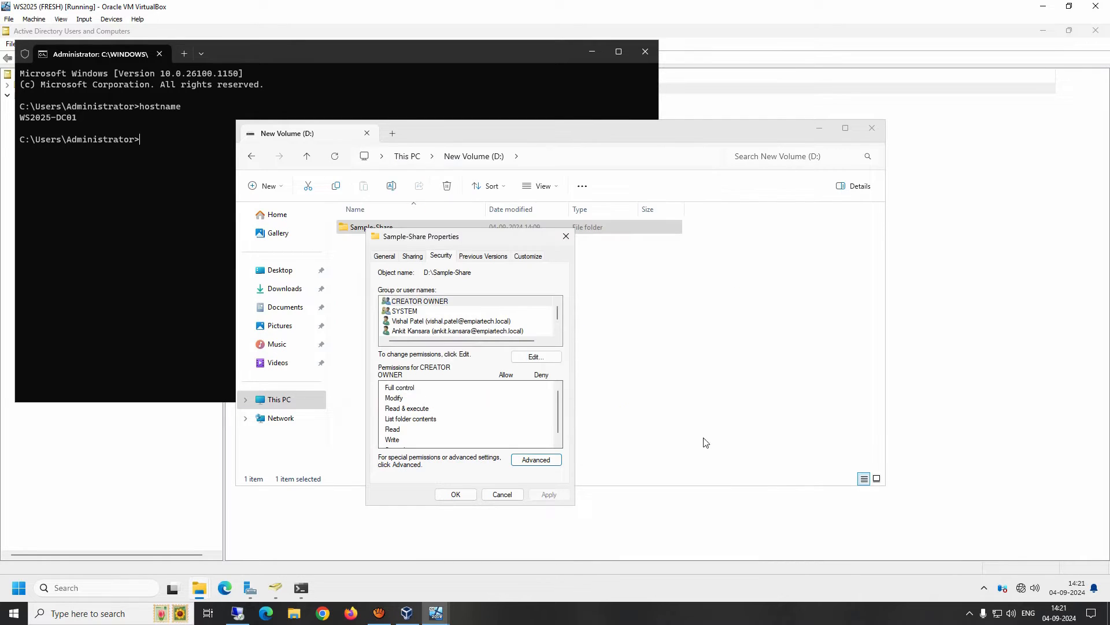
# Close the Sample-Share properties without changes and bring the Server Manager dashboard forward.
pyautogui.click(500, 496)
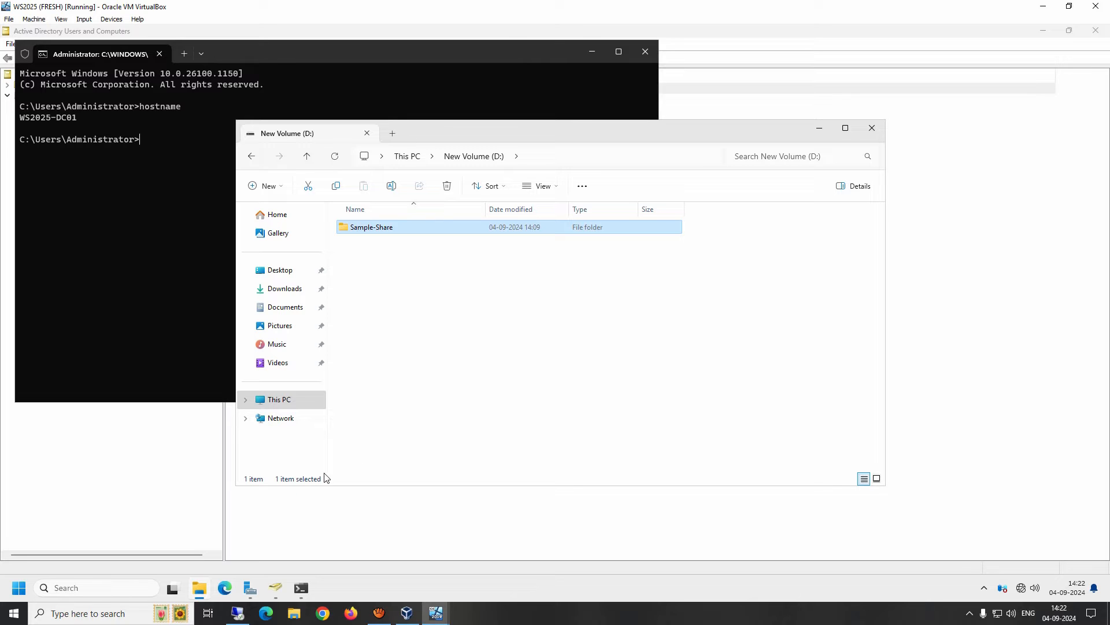
pyautogui.click(250, 590)
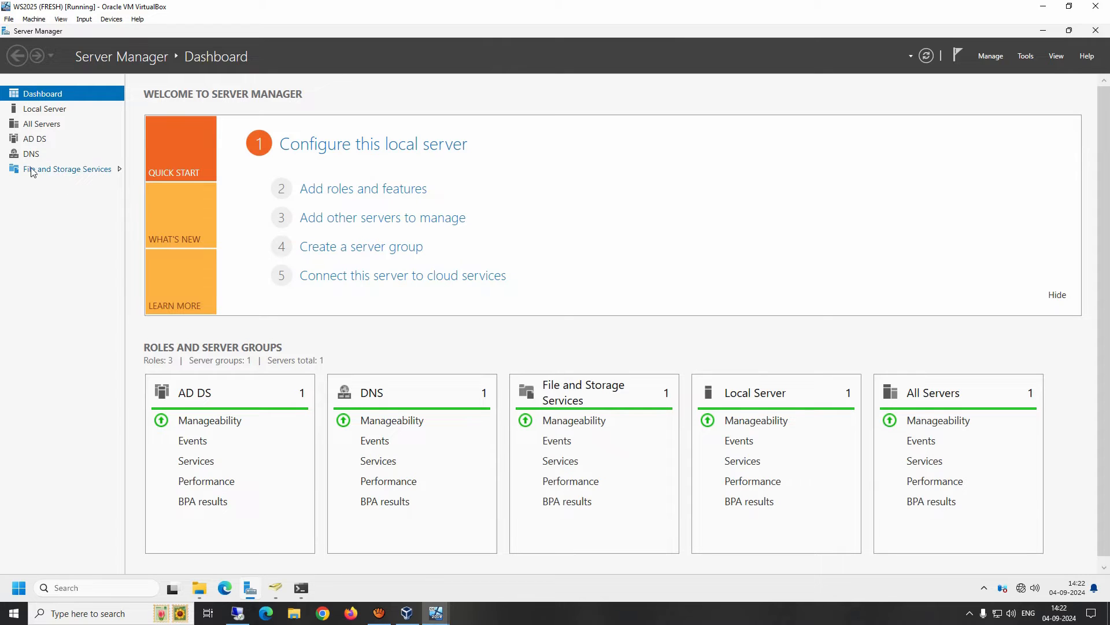
# Go to Shares under File and Storage Services and launch the New Share Wizard from TASKS.
pyautogui.click(72, 171)
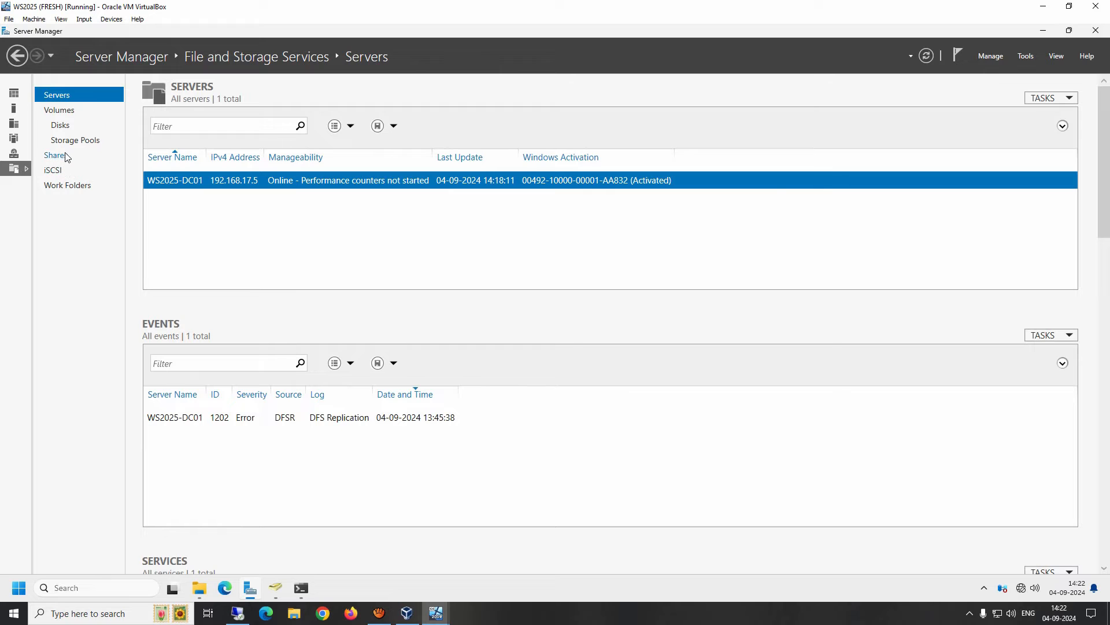
pyautogui.click(58, 157)
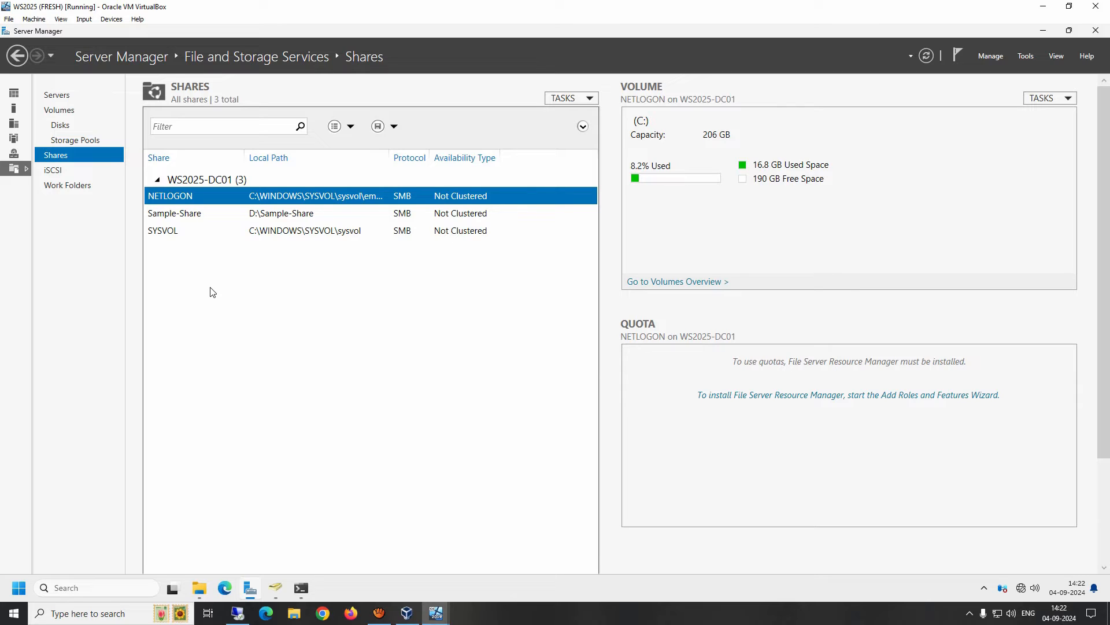
pyautogui.click(583, 100)
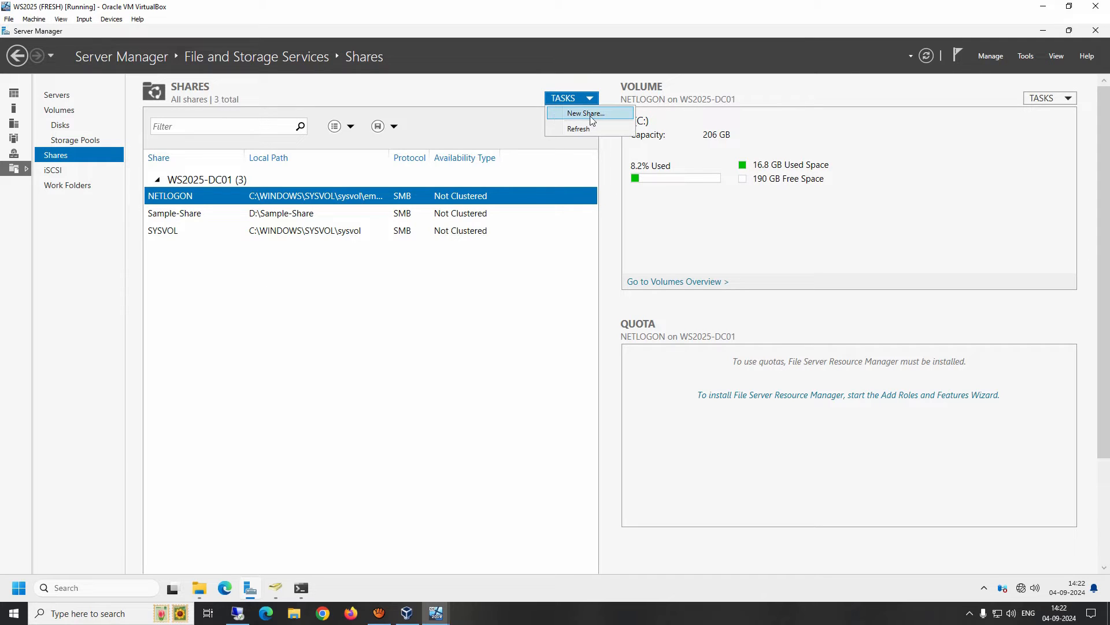
pyautogui.click(601, 114)
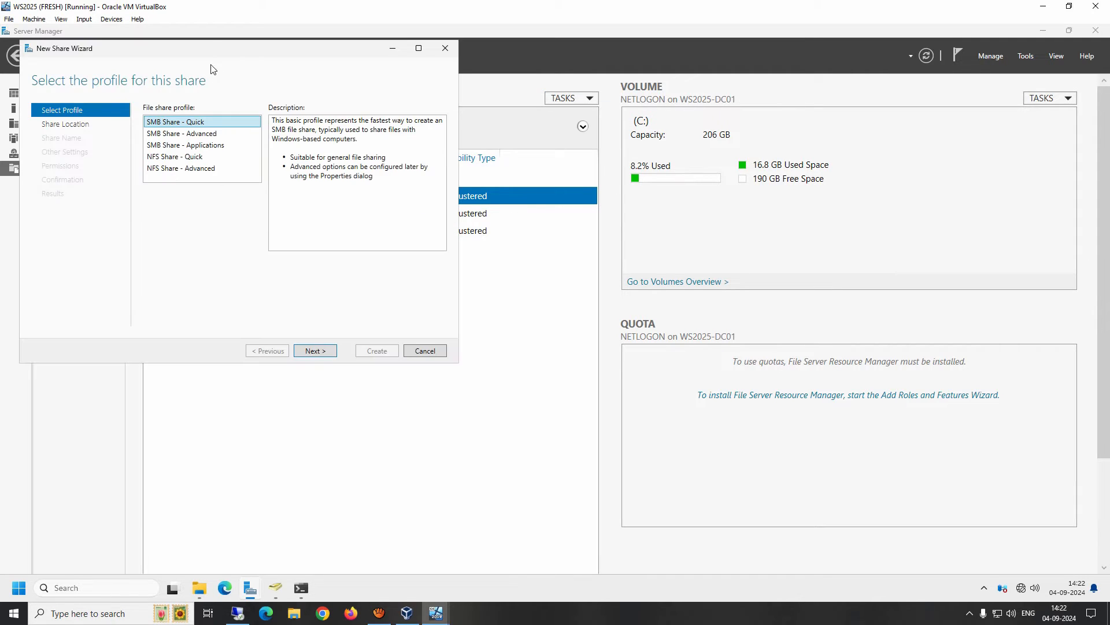
pyautogui.moveTo(203, 55); pyautogui.dragTo(433, 138)
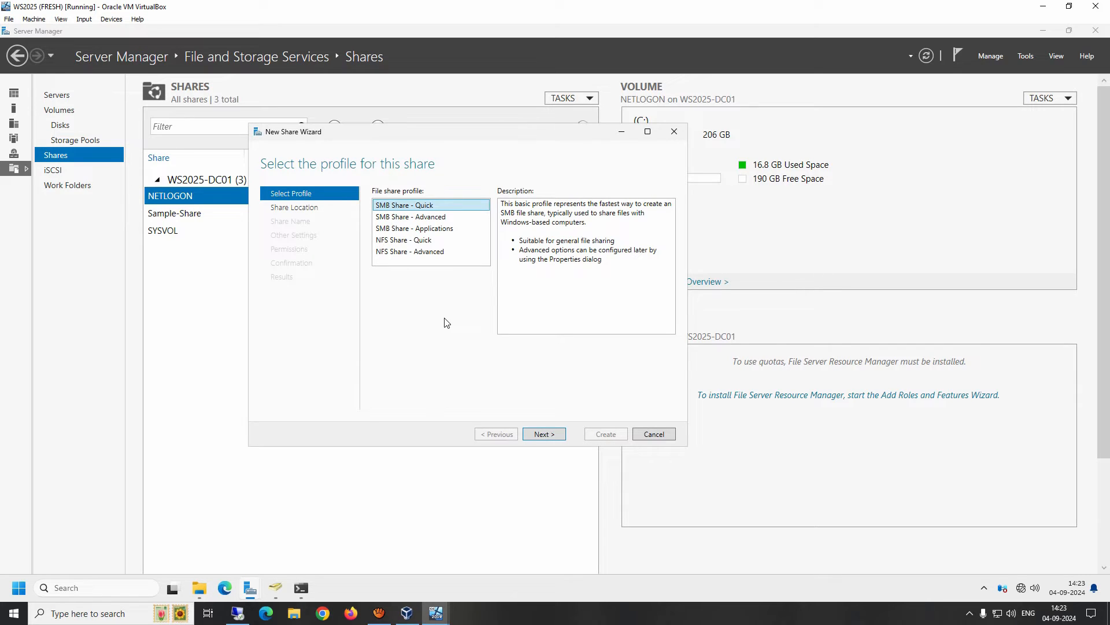
pyautogui.click(397, 220)
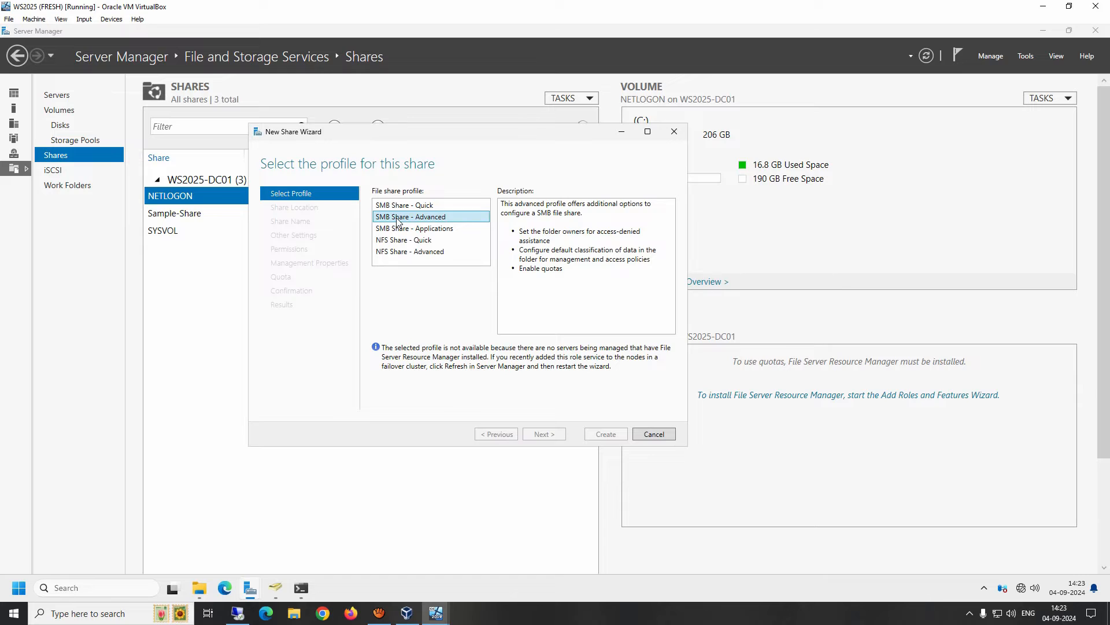
pyautogui.click(396, 231)
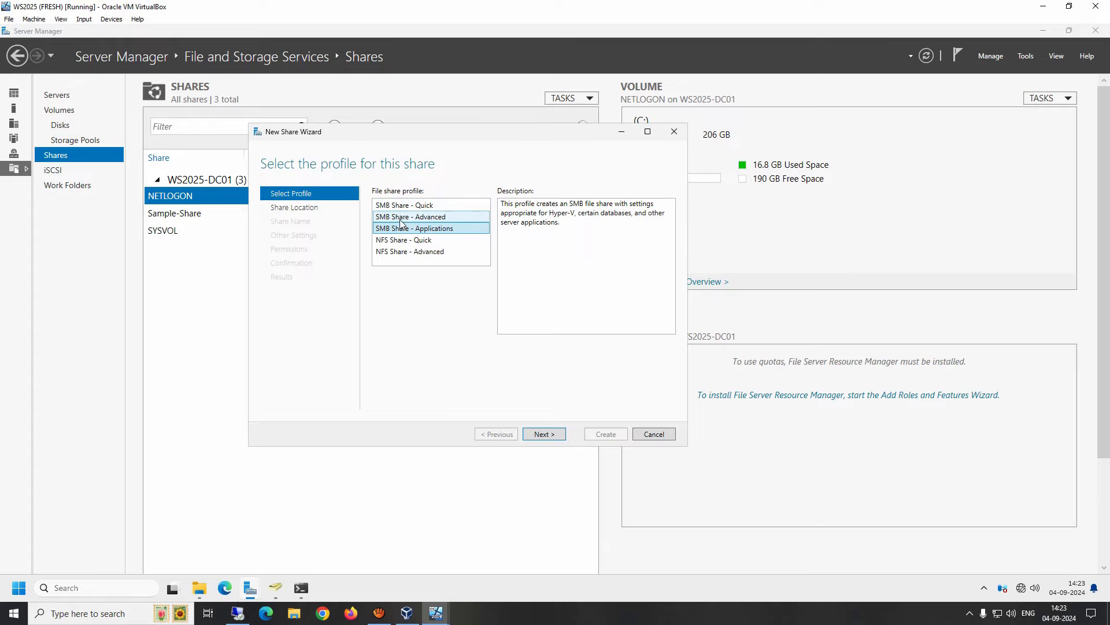
pyautogui.click(404, 242)
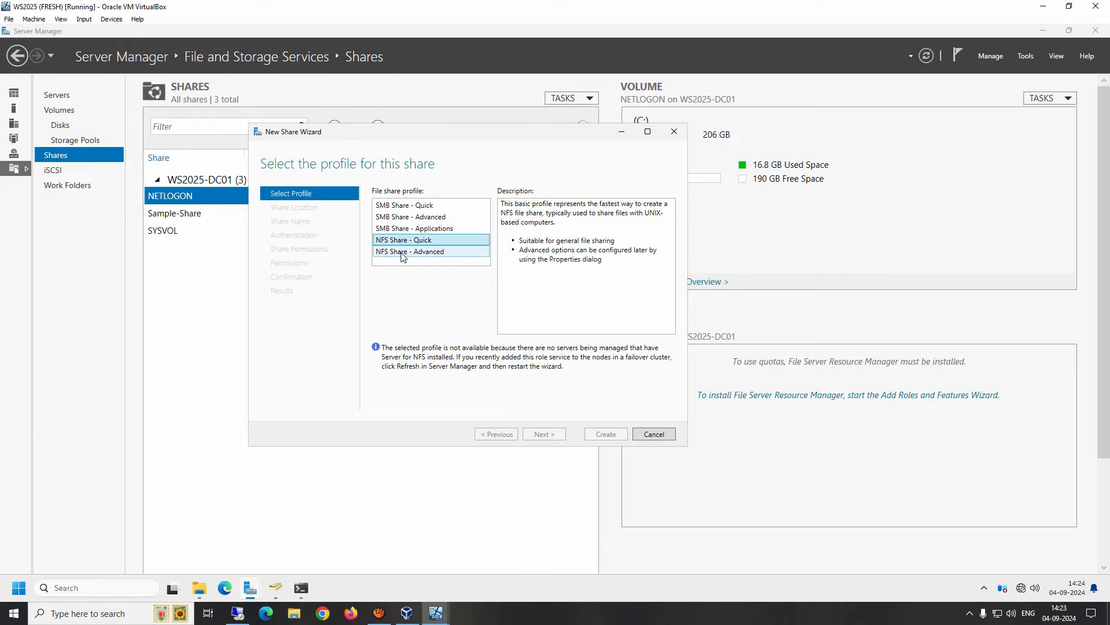
pyautogui.click(404, 253)
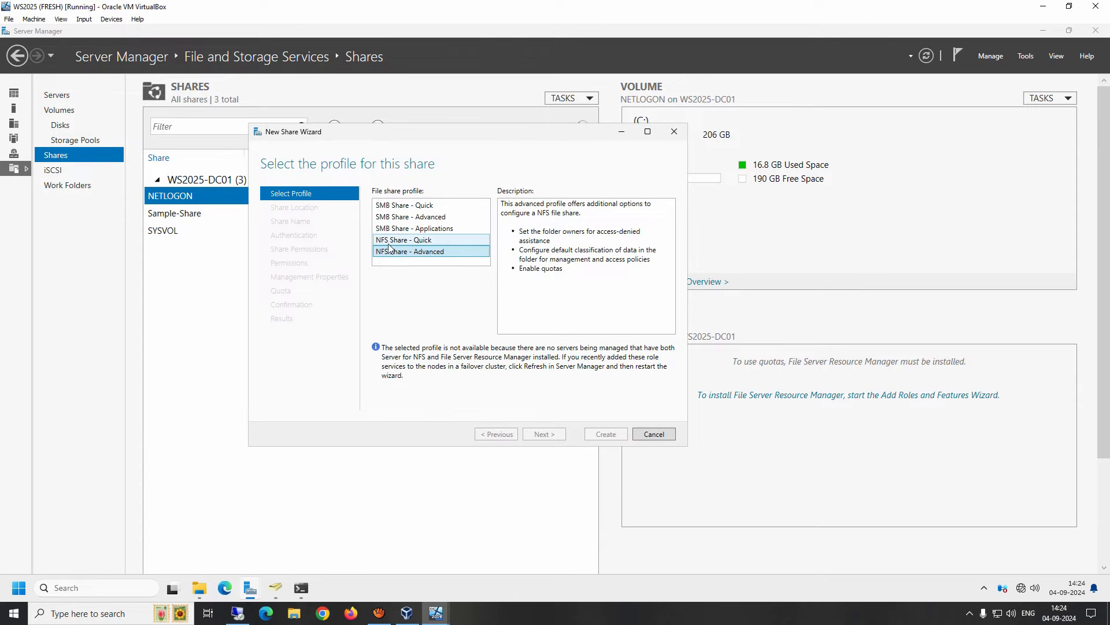
pyautogui.click(389, 243)
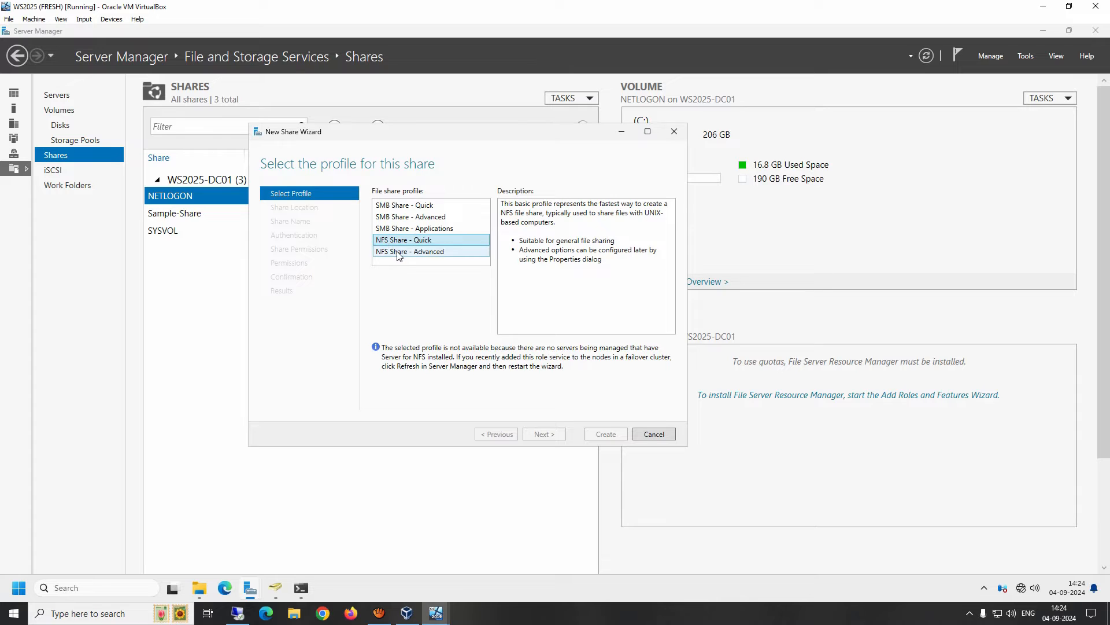
pyautogui.click(398, 254)
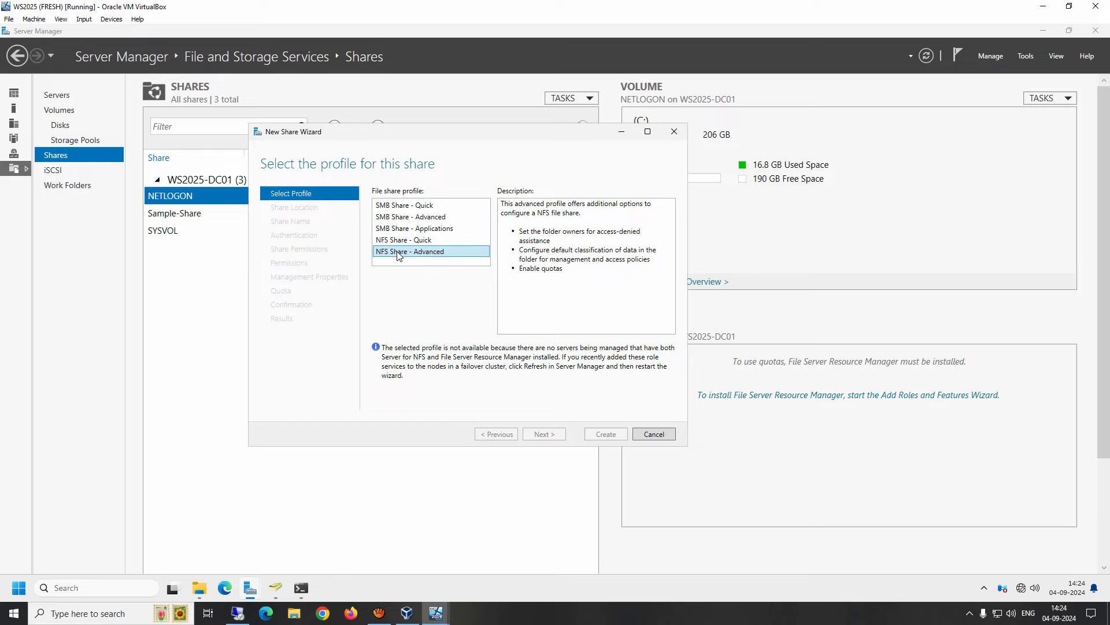
pyautogui.click(397, 207)
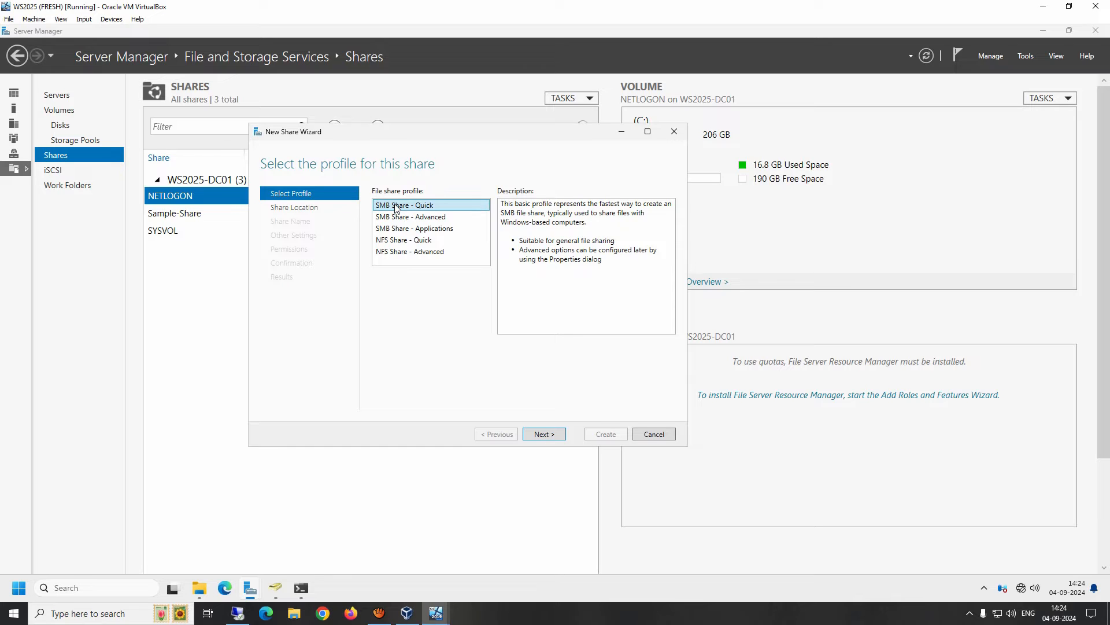
# Create a new D:\Security-Team folder and set it as the share's custom path.
pyautogui.click(544, 435)
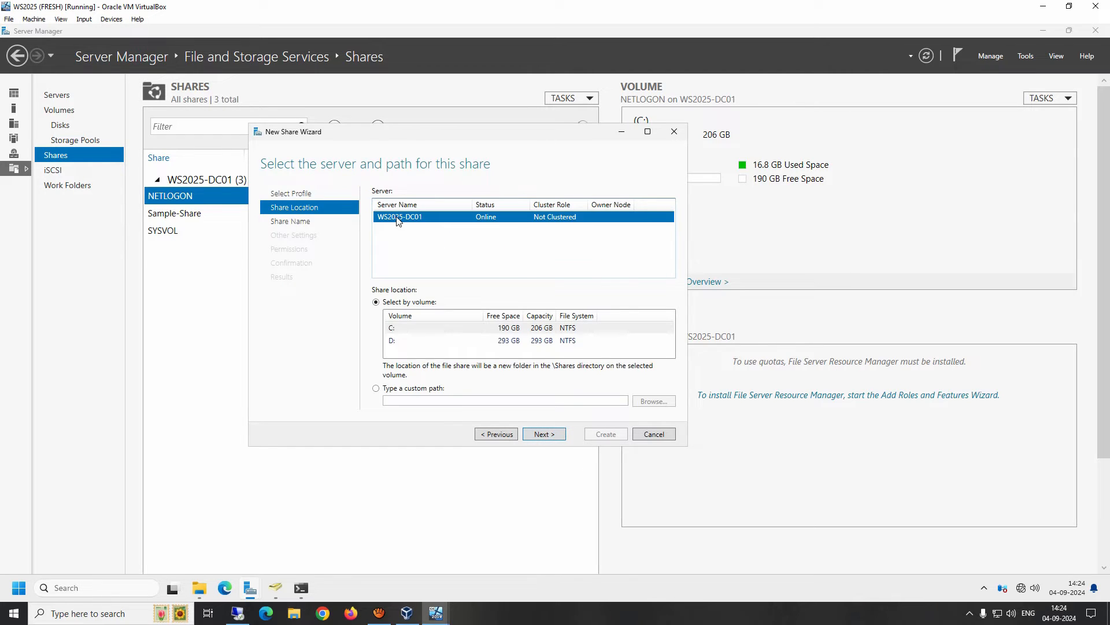
pyautogui.click(398, 345)
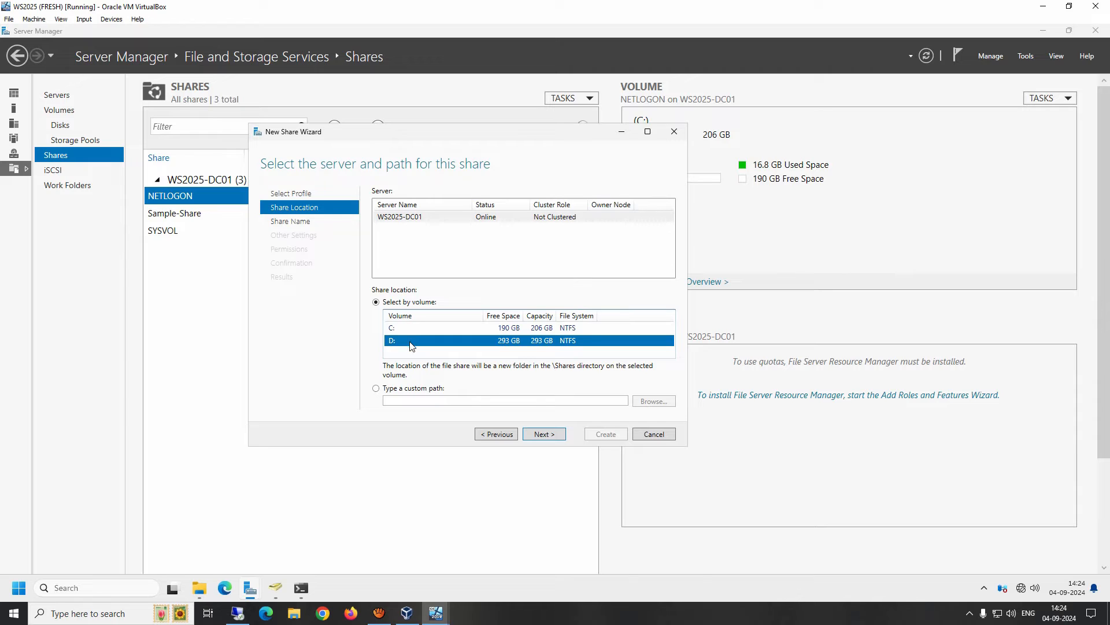
pyautogui.click(376, 388)
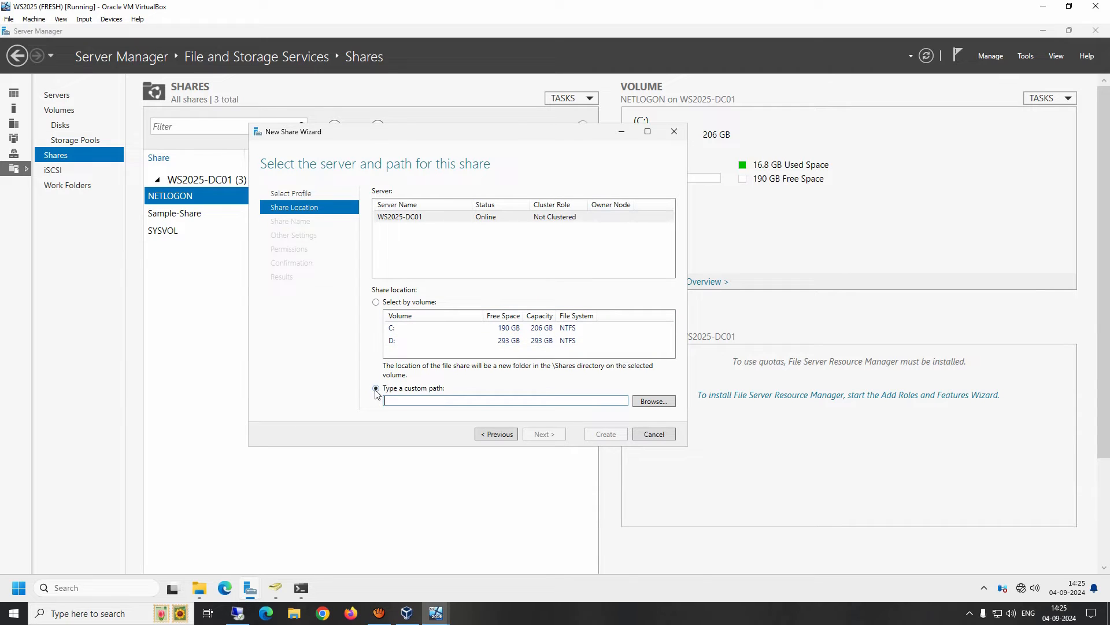
pyautogui.click(657, 400)
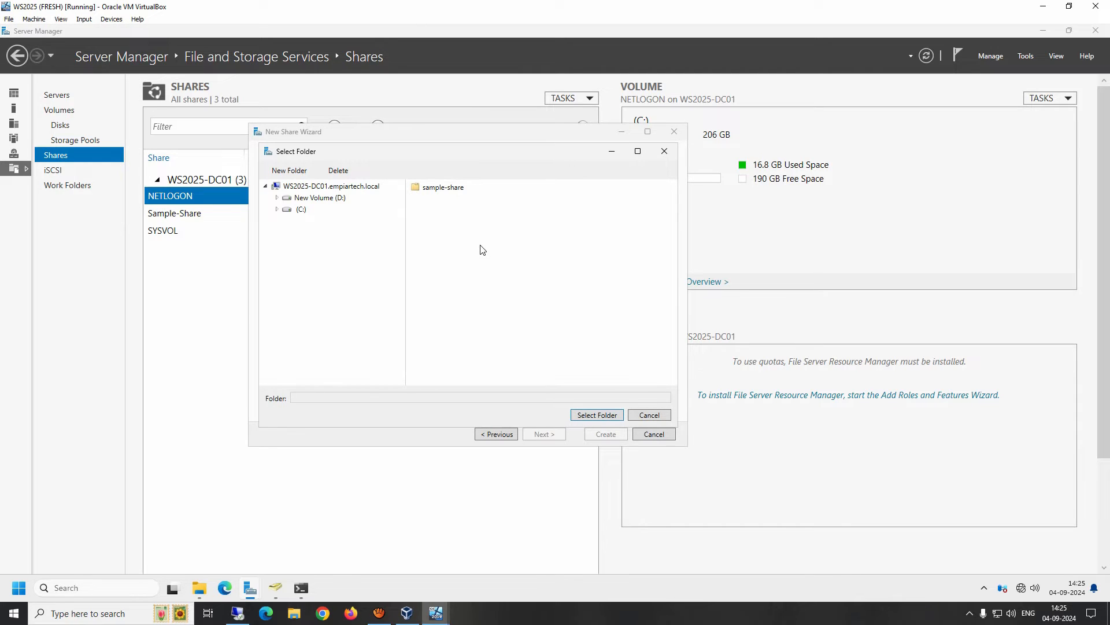
pyautogui.click(320, 201)
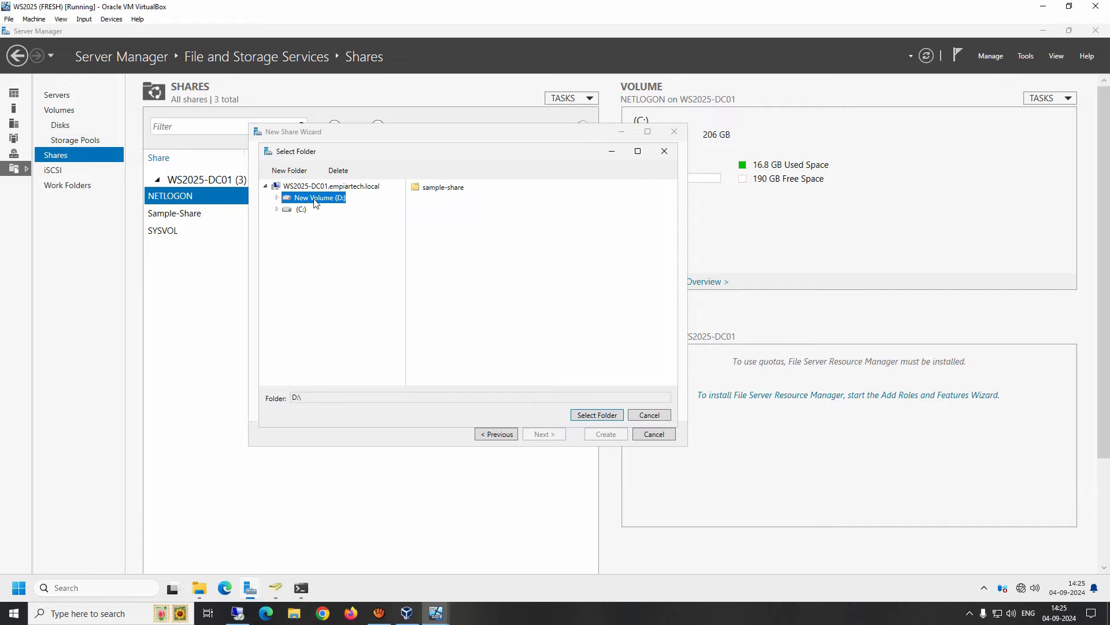
pyautogui.click(292, 172)
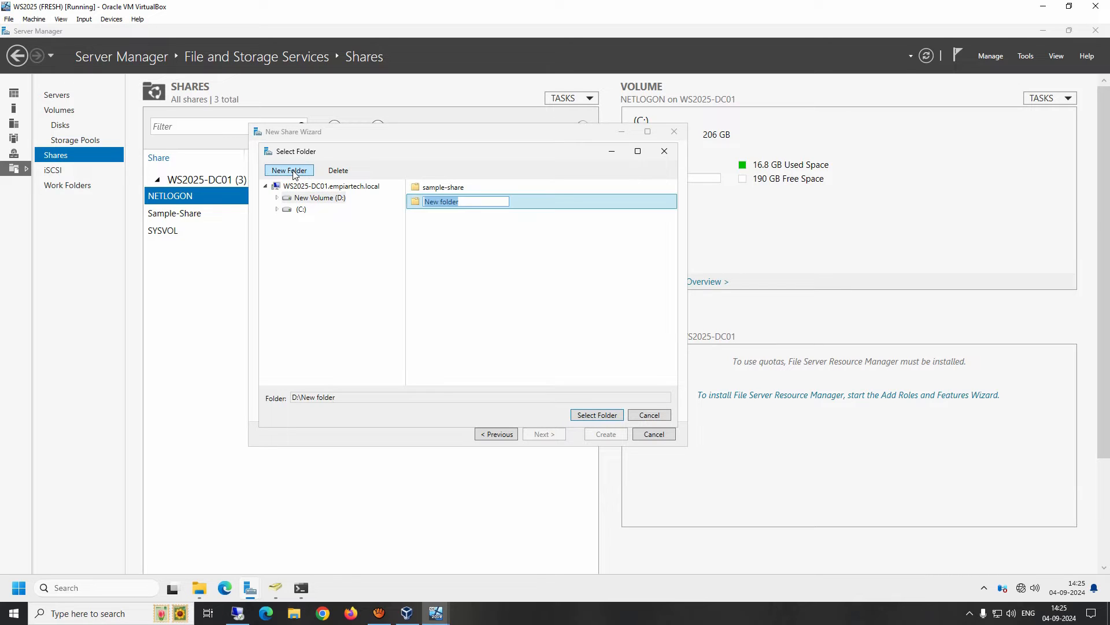
pyautogui.write('Security-Team')
pyautogui.press('Return')
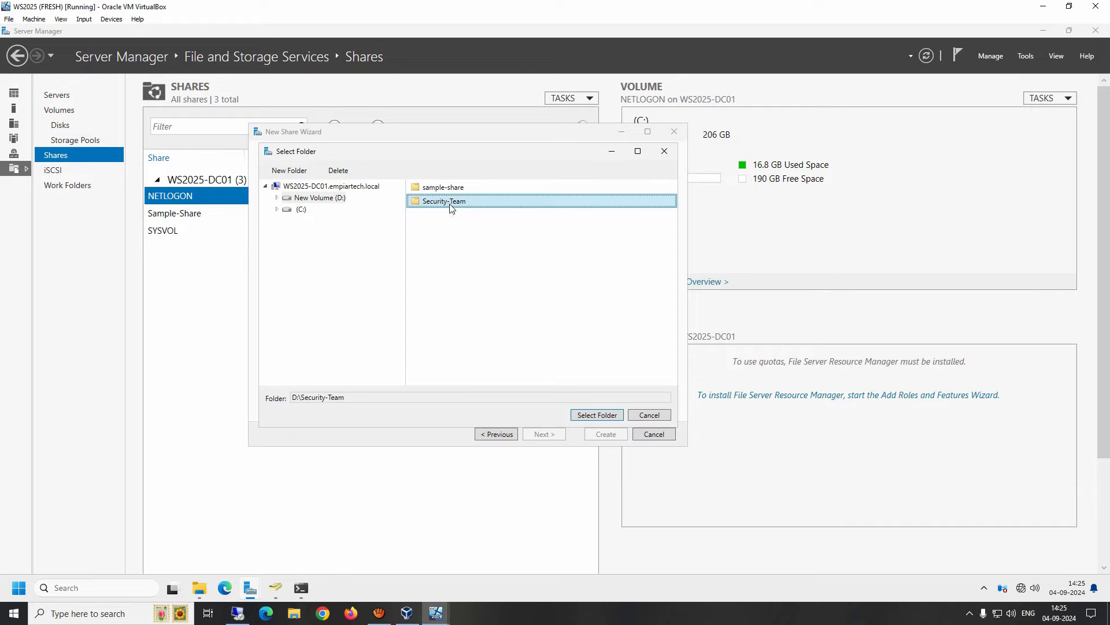
pyautogui.click(594, 414)
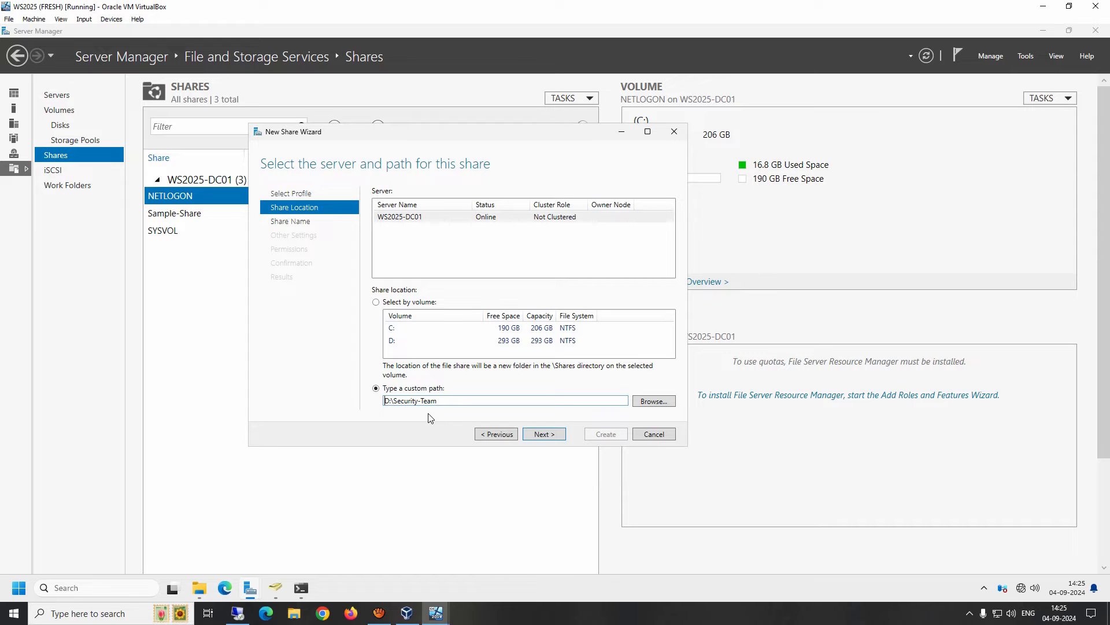
pyautogui.click(538, 435)
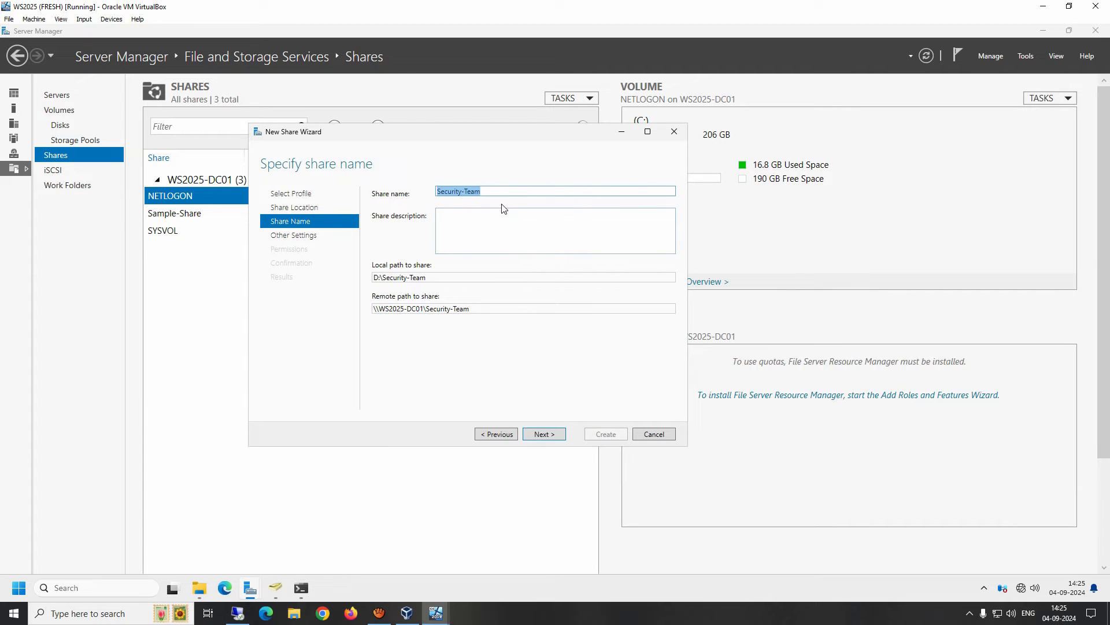
# Keep the share name Security-Team, leave the description blank, and continue.
pyautogui.click(480, 226)
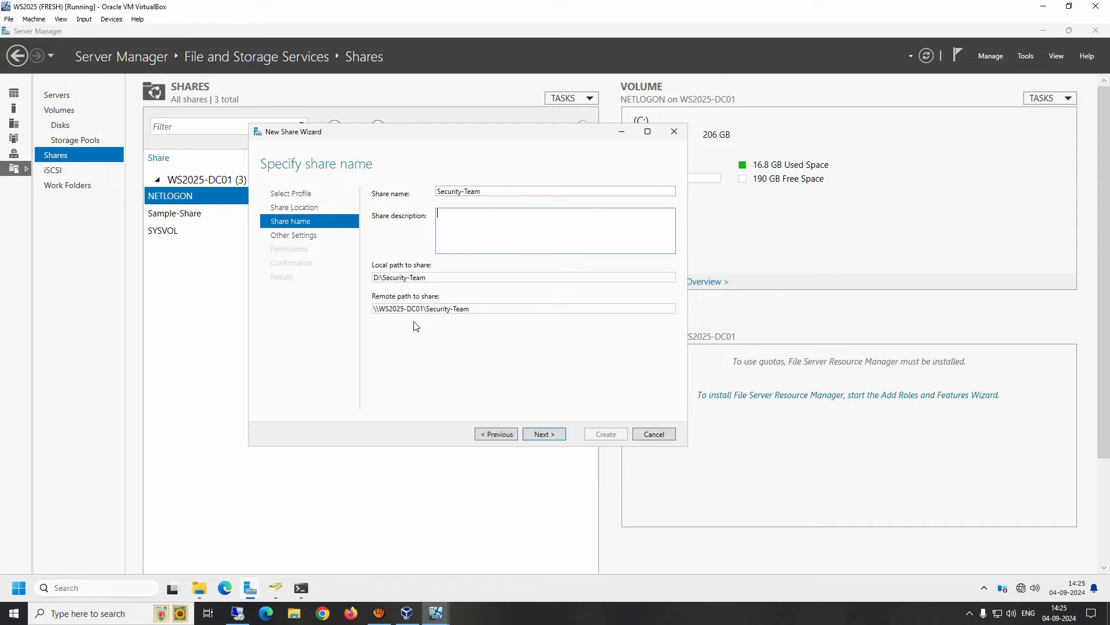
pyautogui.click(543, 435)
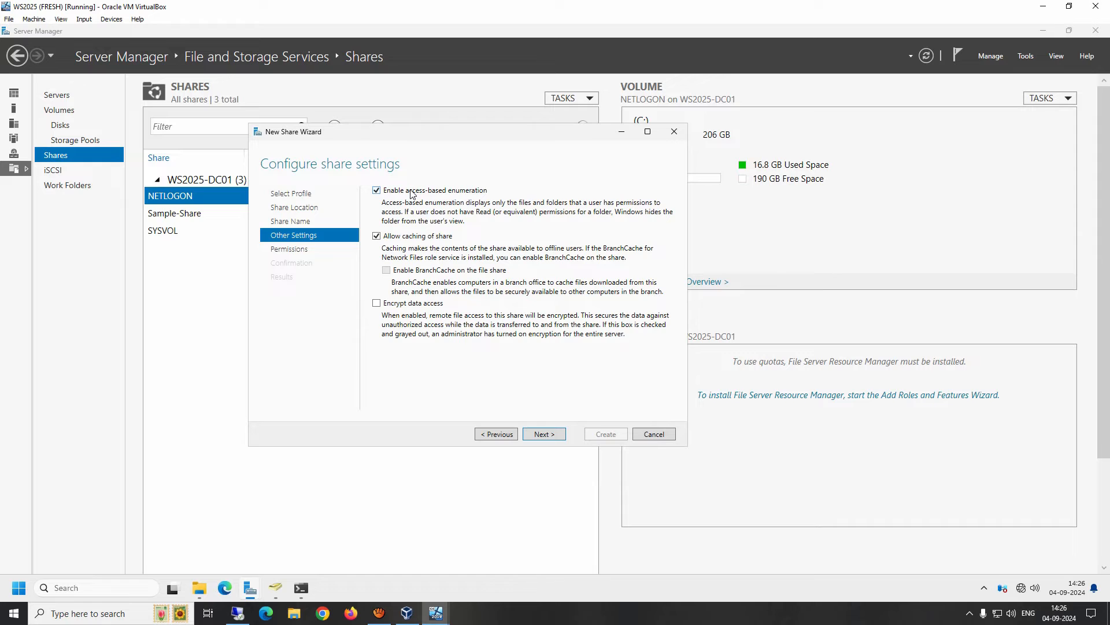
# Bring up the running virtual machine windows from the VirtualBox taskbar icon.
pyautogui.click(436, 613)
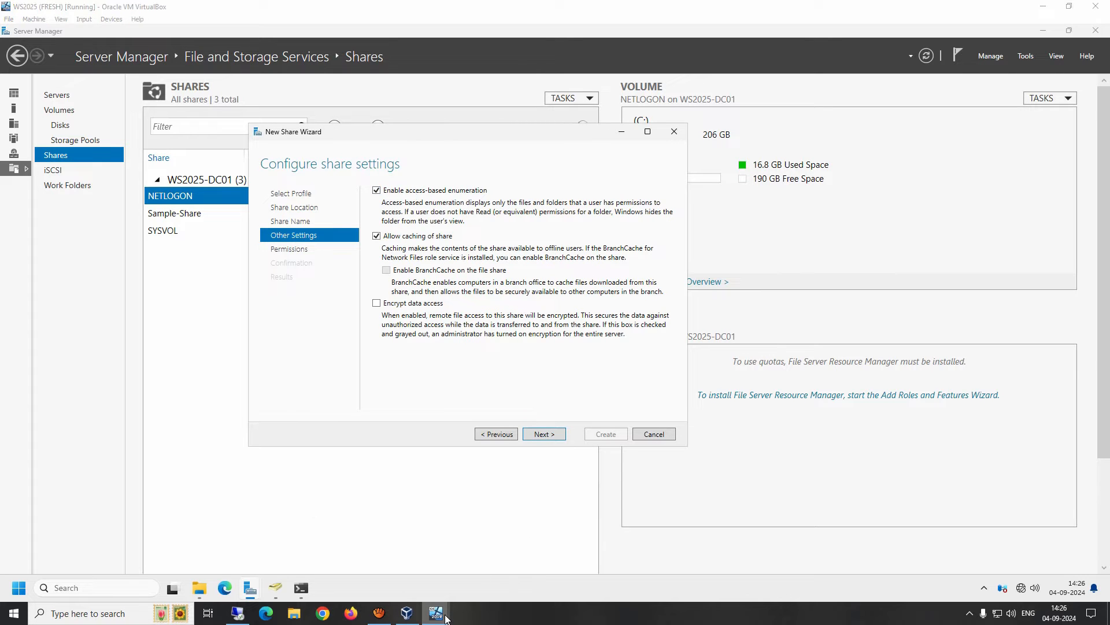
pyautogui.click(487, 582)
pyautogui.press('super+r')
pyautogui.write('\\ws2025-dc01')
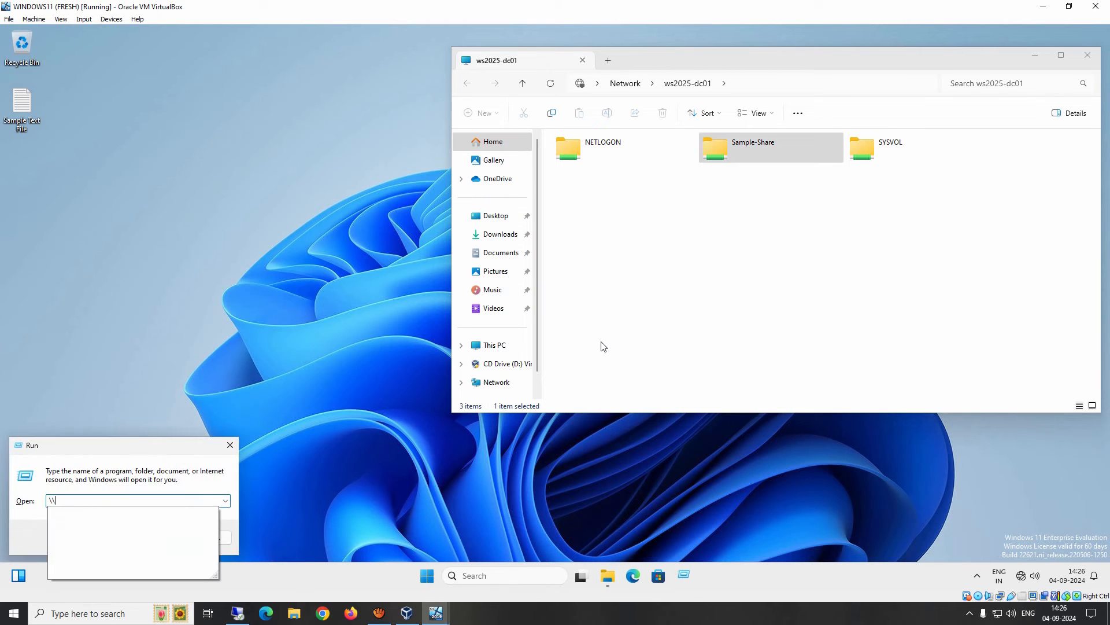
pyautogui.press('Down')
pyautogui.press('Return')
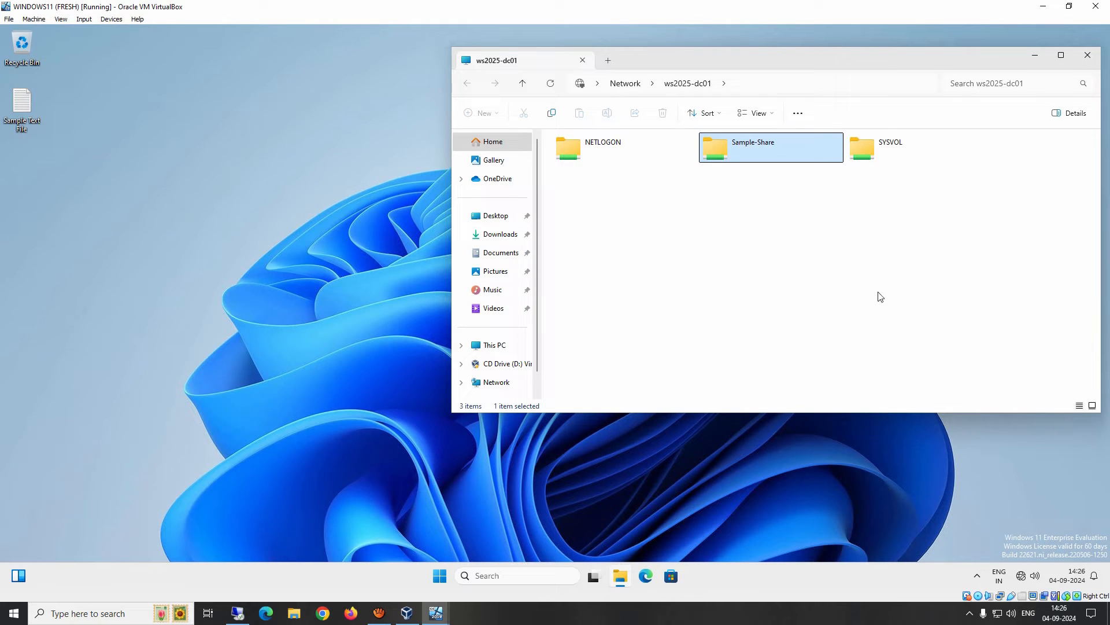
pyautogui.moveTo(977, 272); pyautogui.dragTo(564, 128)
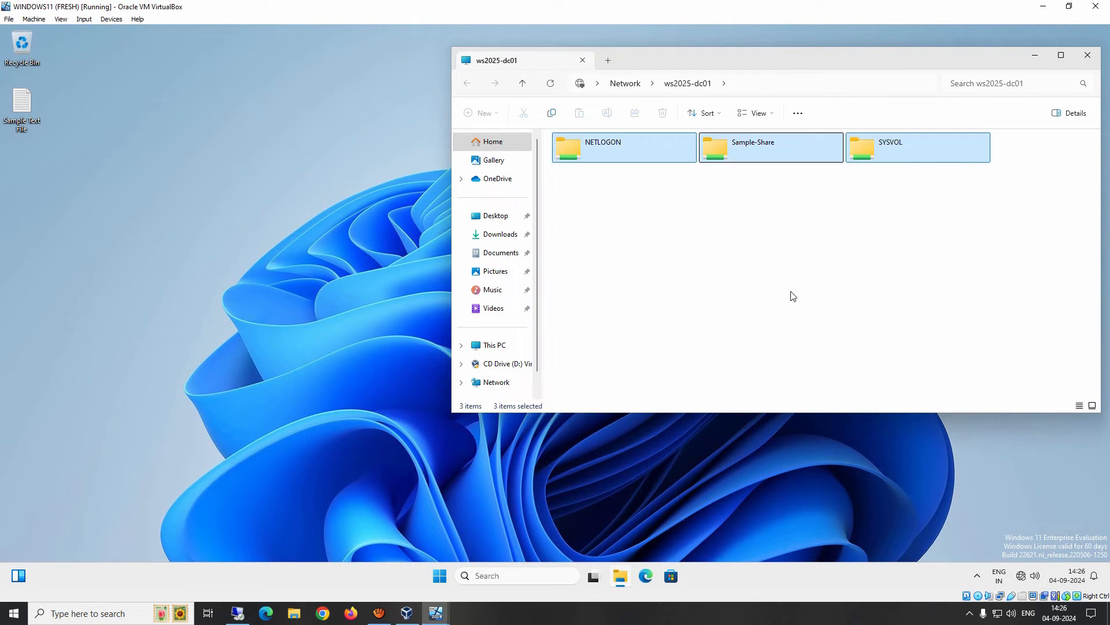
pyautogui.click(730, 275)
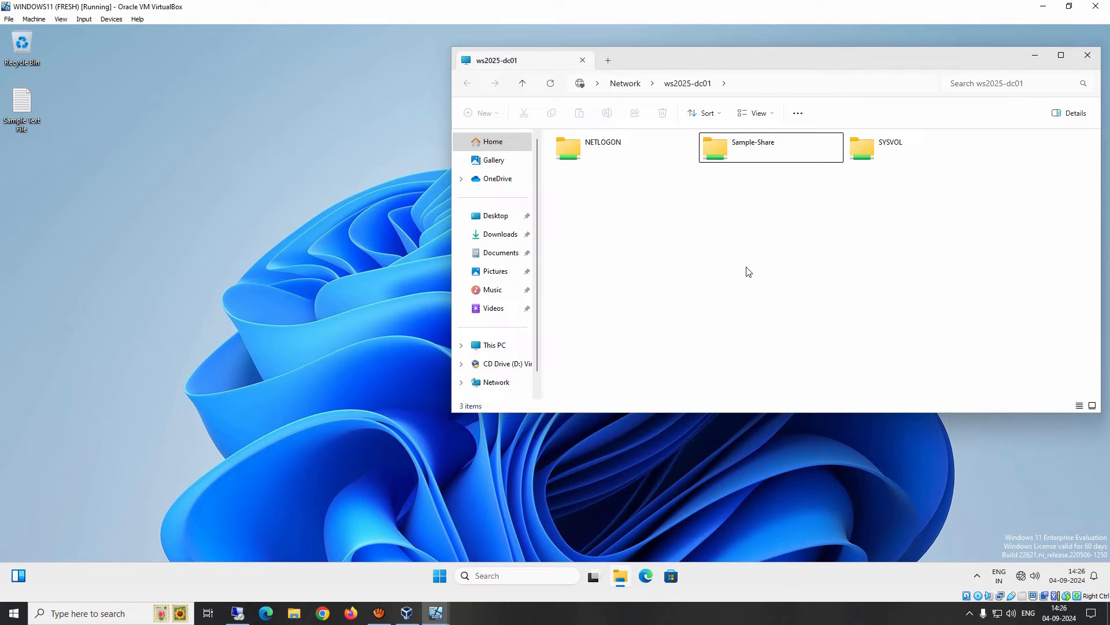
pyautogui.click(435, 613)
pyautogui.click(403, 579)
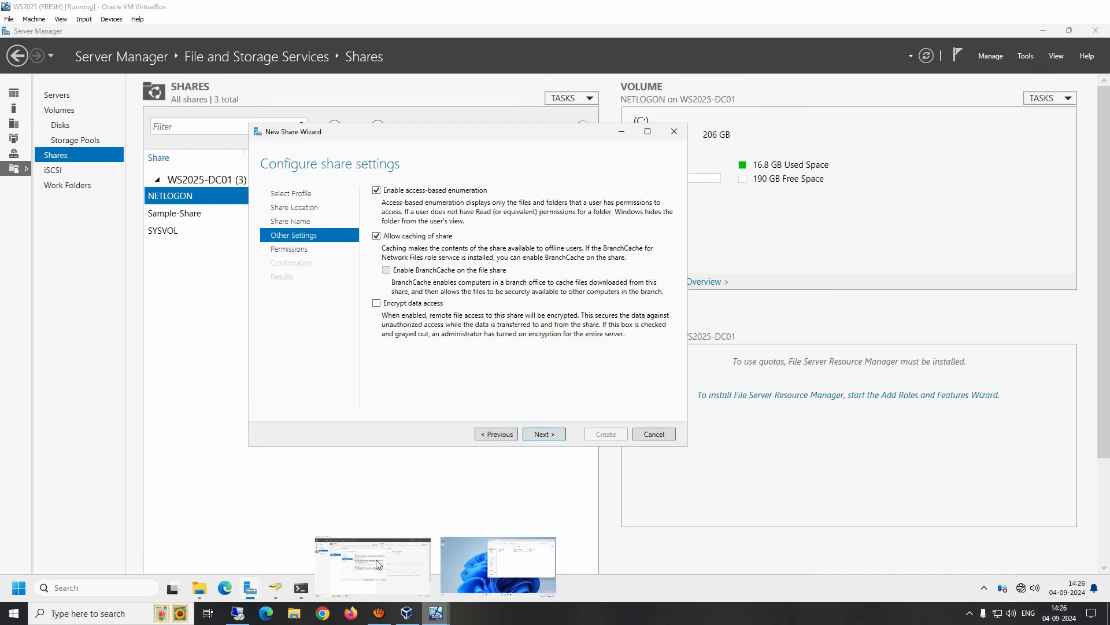
# Untick Allow caching of share and continue to the permissions page.
pyautogui.click(415, 238)
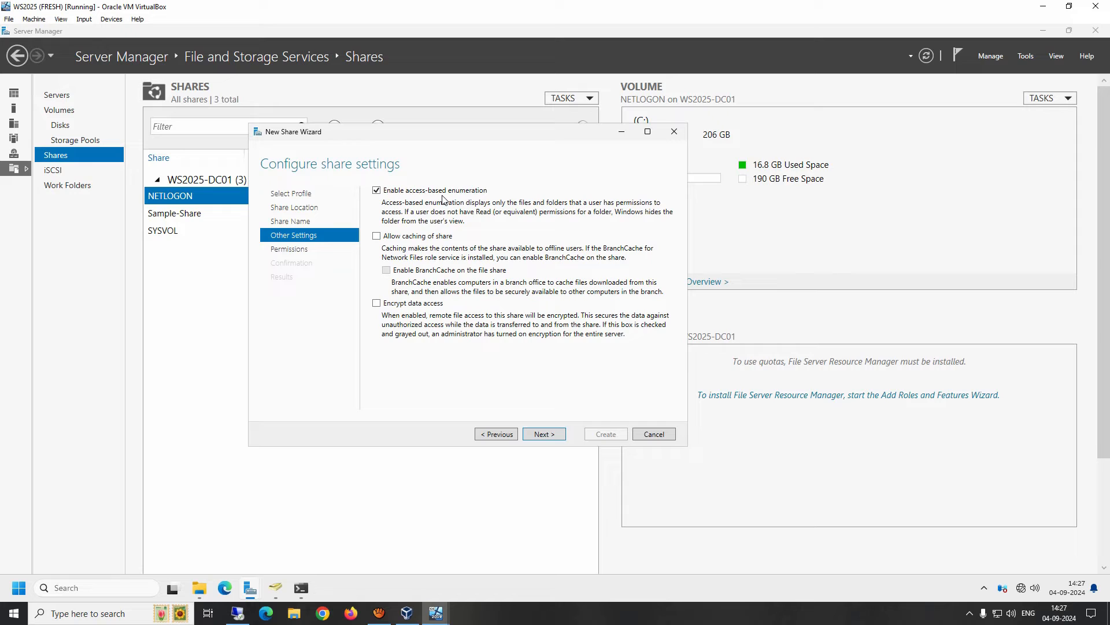
pyautogui.click(546, 435)
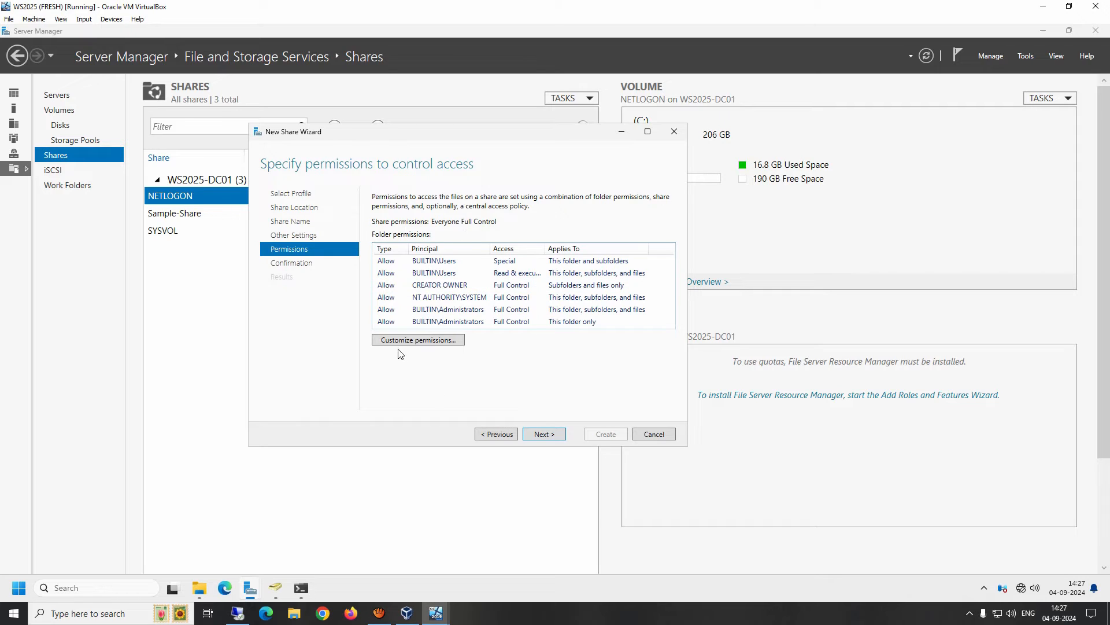
# Open Advanced Security Settings for the Security-Team folder via Customize permissions.
pyautogui.click(435, 342)
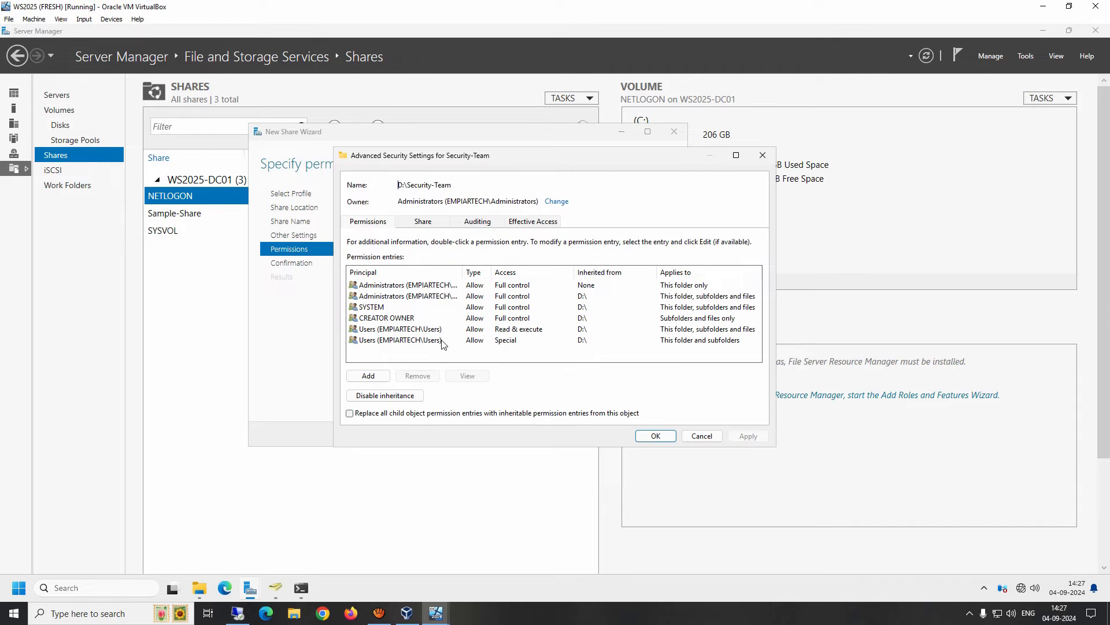
pyautogui.click(418, 333)
pyautogui.click(419, 341)
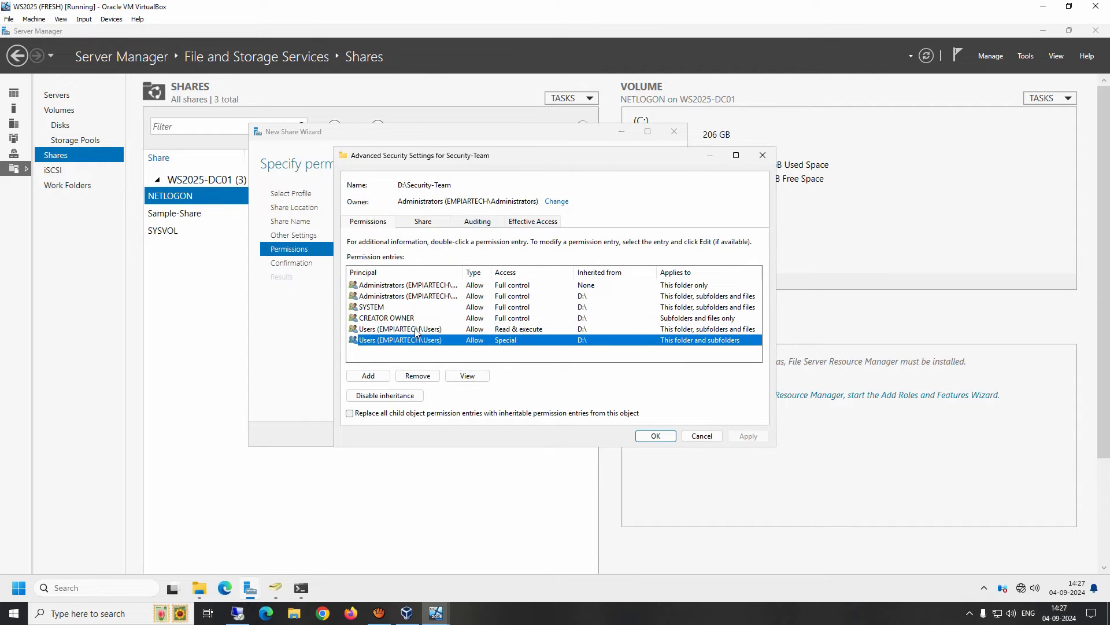
pyautogui.click(417, 333)
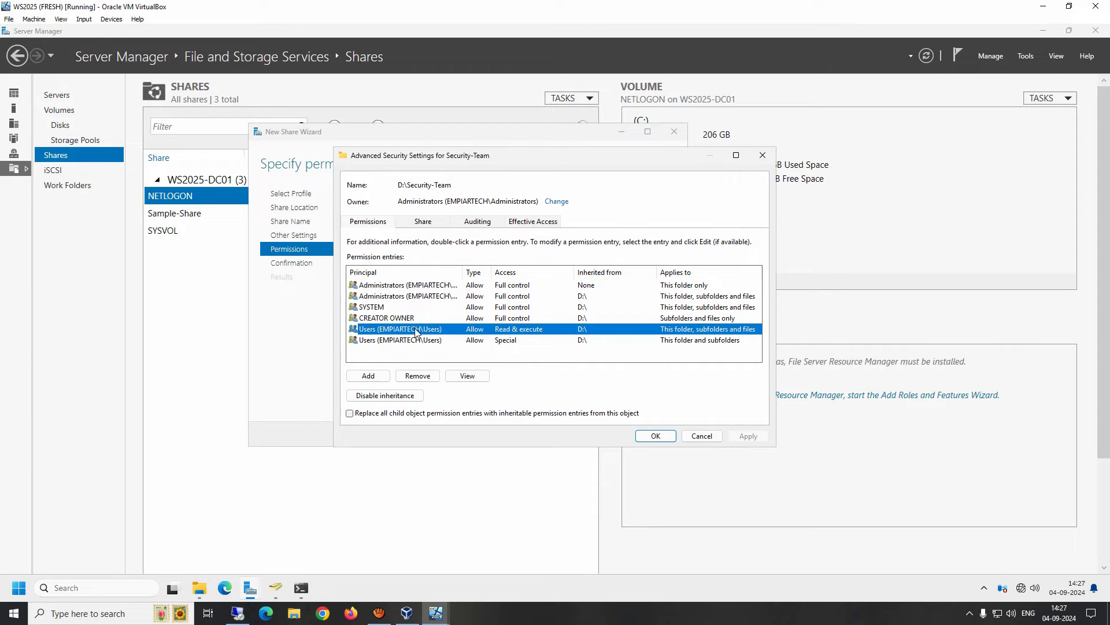
pyautogui.click(412, 341)
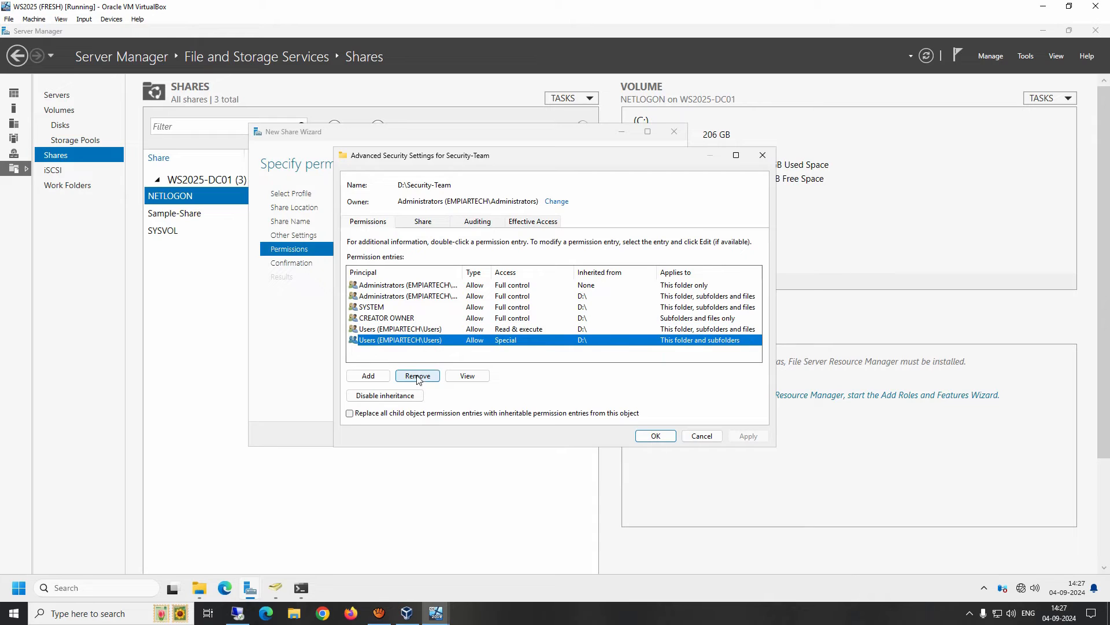
pyautogui.click(417, 377)
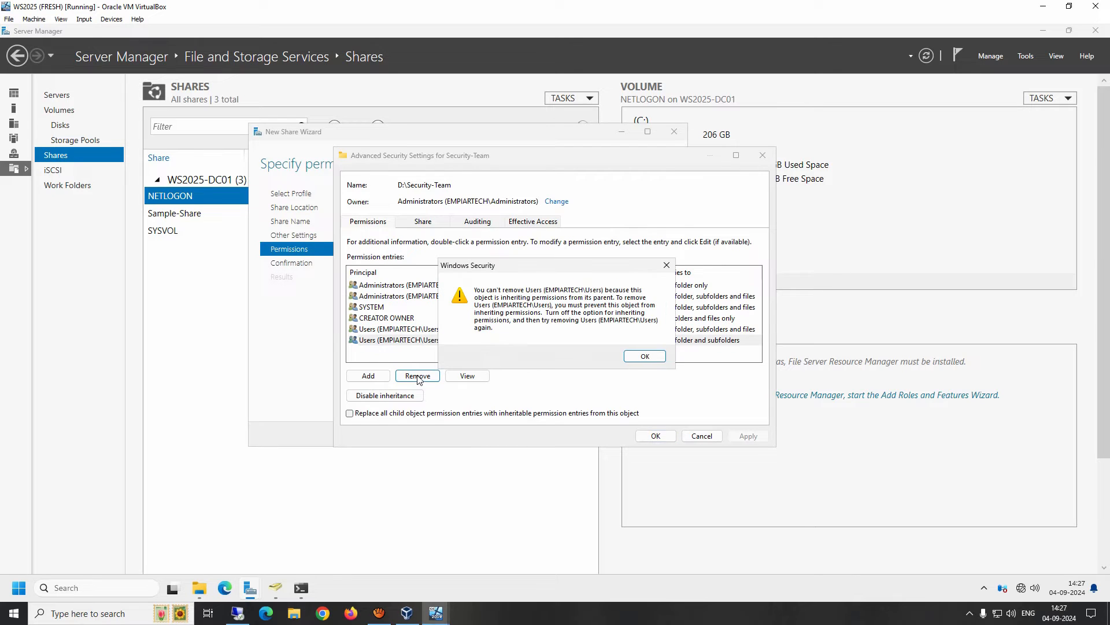
pyautogui.click(646, 360)
pyautogui.click(395, 328)
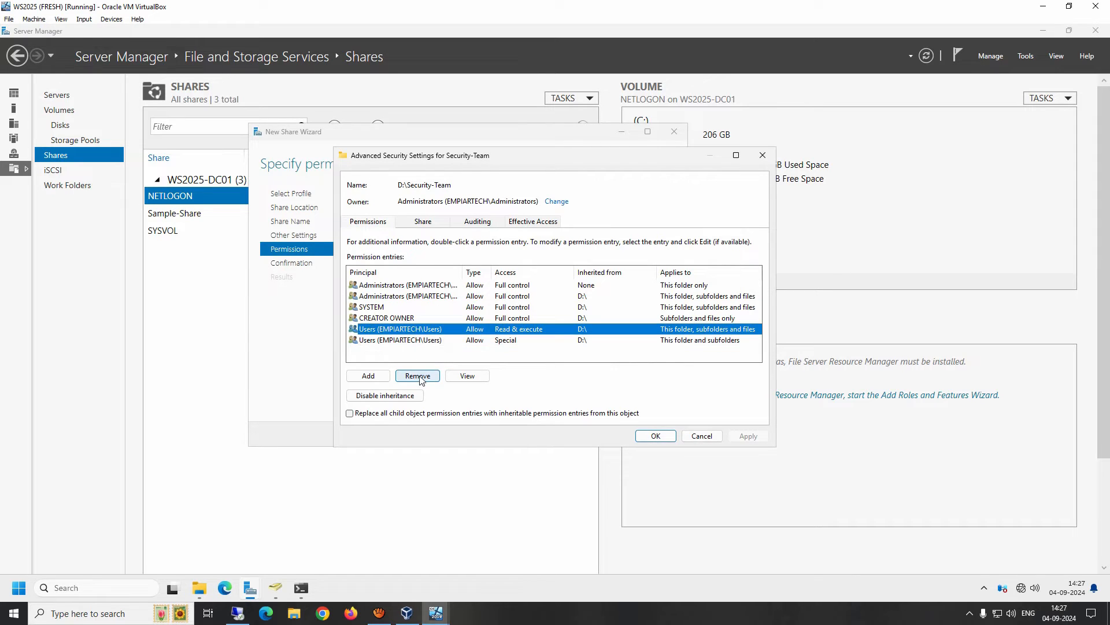
pyautogui.click(418, 376)
pyautogui.click(640, 357)
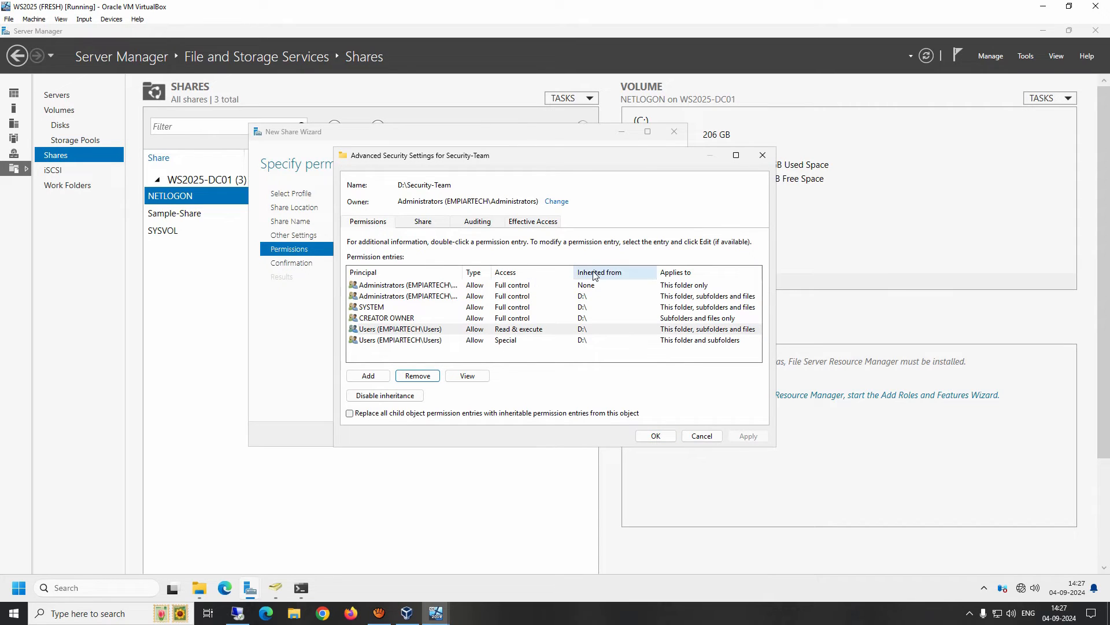
pyautogui.click(584, 341)
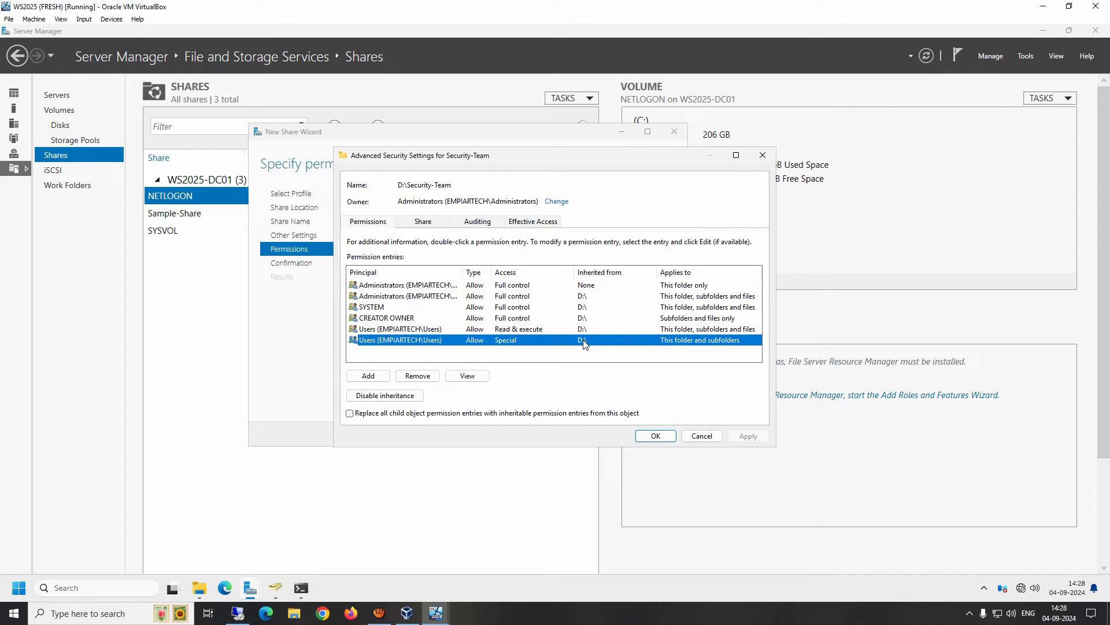
# Disable inheritance on Security-Team, converting inherited permissions into explicit entries.
pyautogui.click(381, 398)
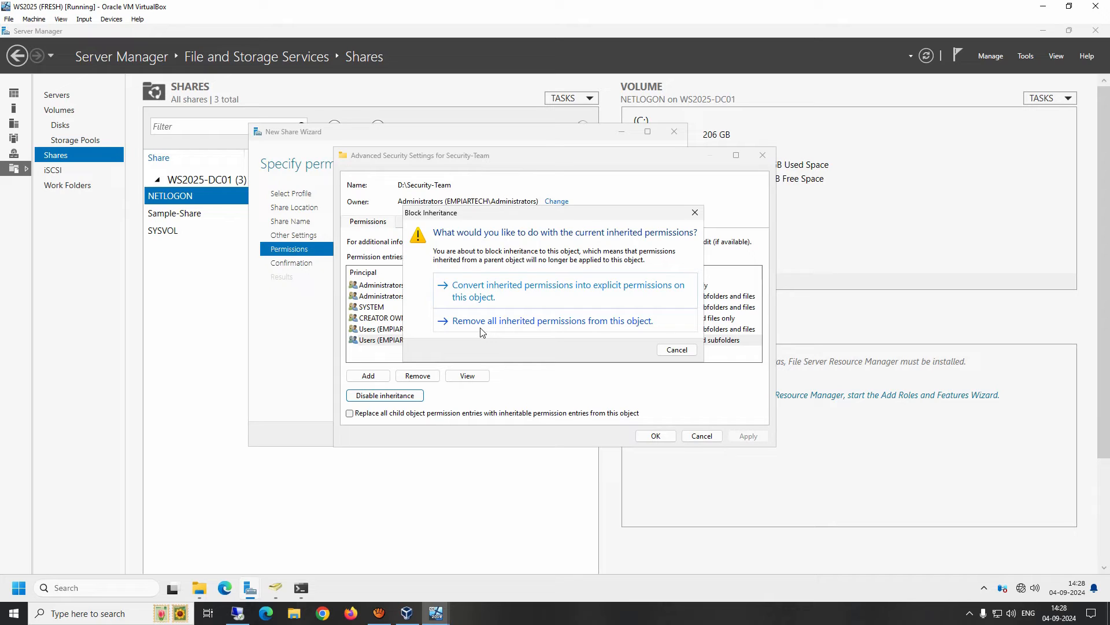
pyautogui.click(487, 289)
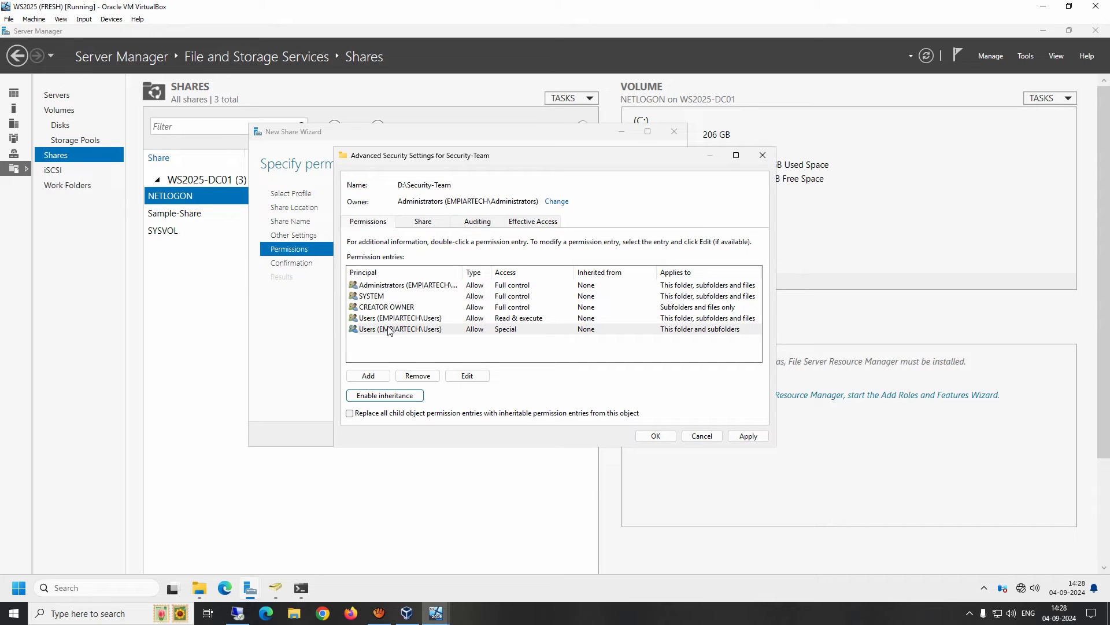
# Remove the Users Read & execute and Users Special permission entries.
pyautogui.click(387, 320)
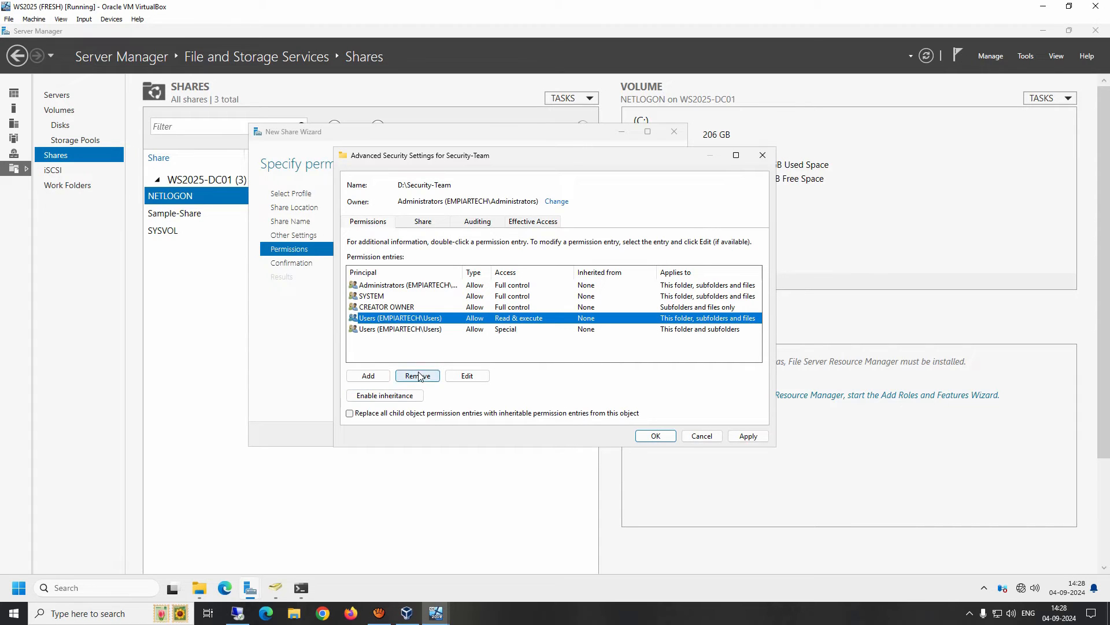
pyautogui.click(417, 376)
pyautogui.click(401, 319)
pyautogui.click(419, 377)
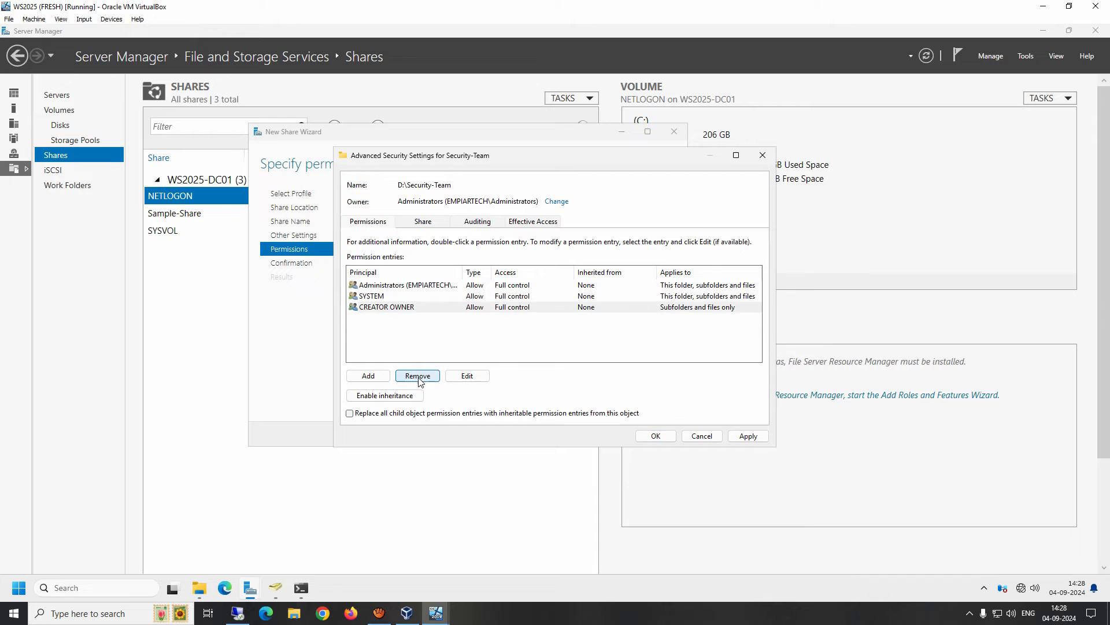
# Review the Administrators, SYSTEM and CREATOR OWNER entries, then start a new permission entry.
pyautogui.doubleClick(463, 273)
pyautogui.click(460, 284)
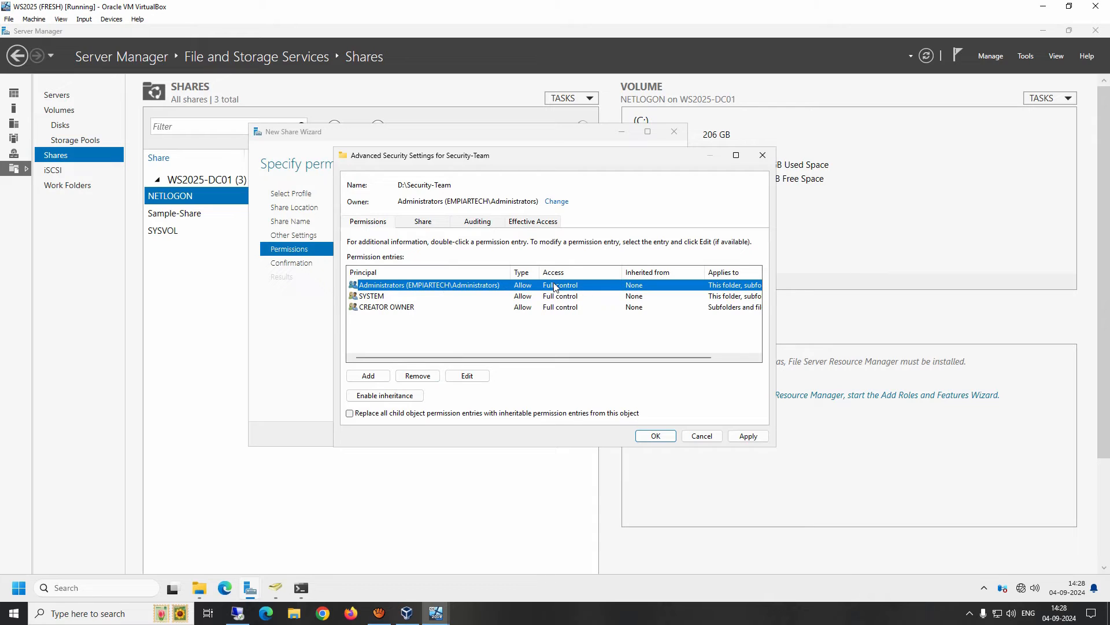
pyautogui.click(355, 300)
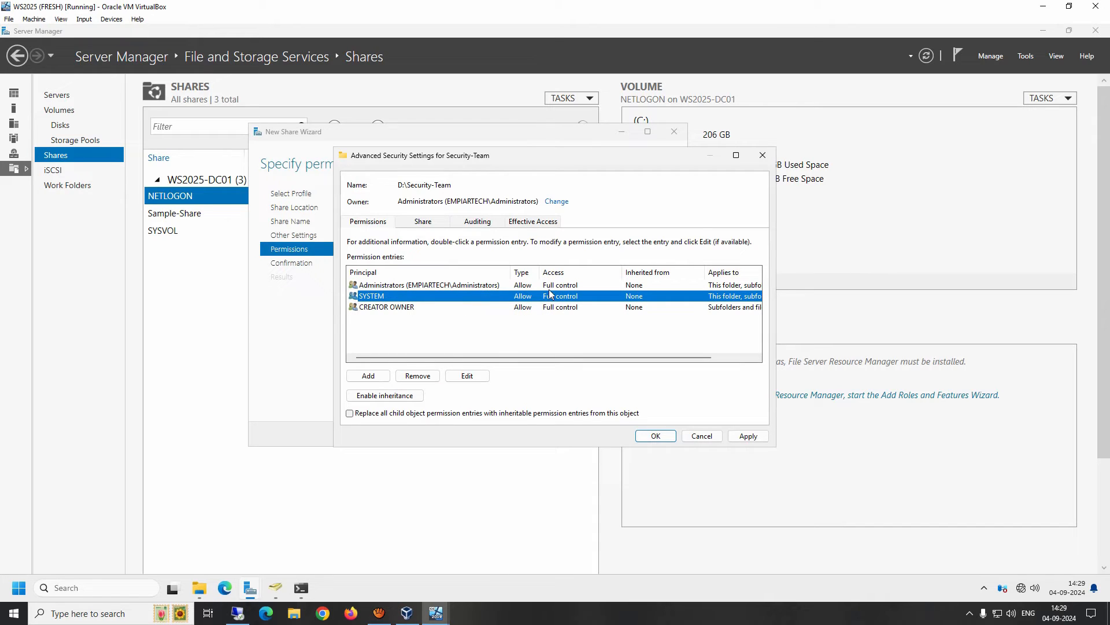
pyautogui.click(384, 311)
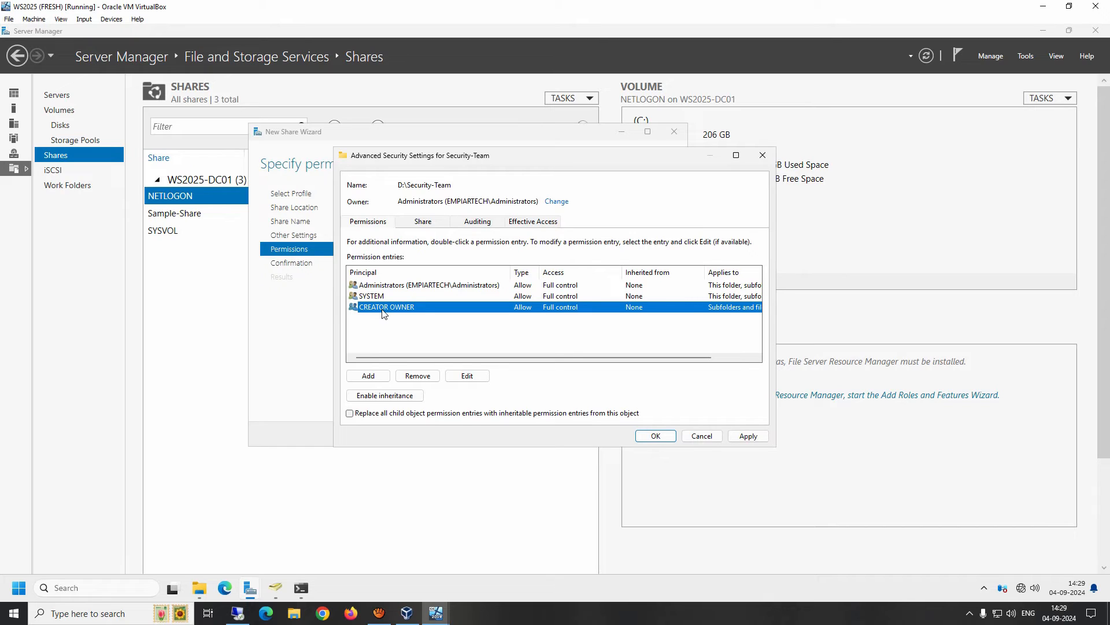
pyautogui.click(368, 376)
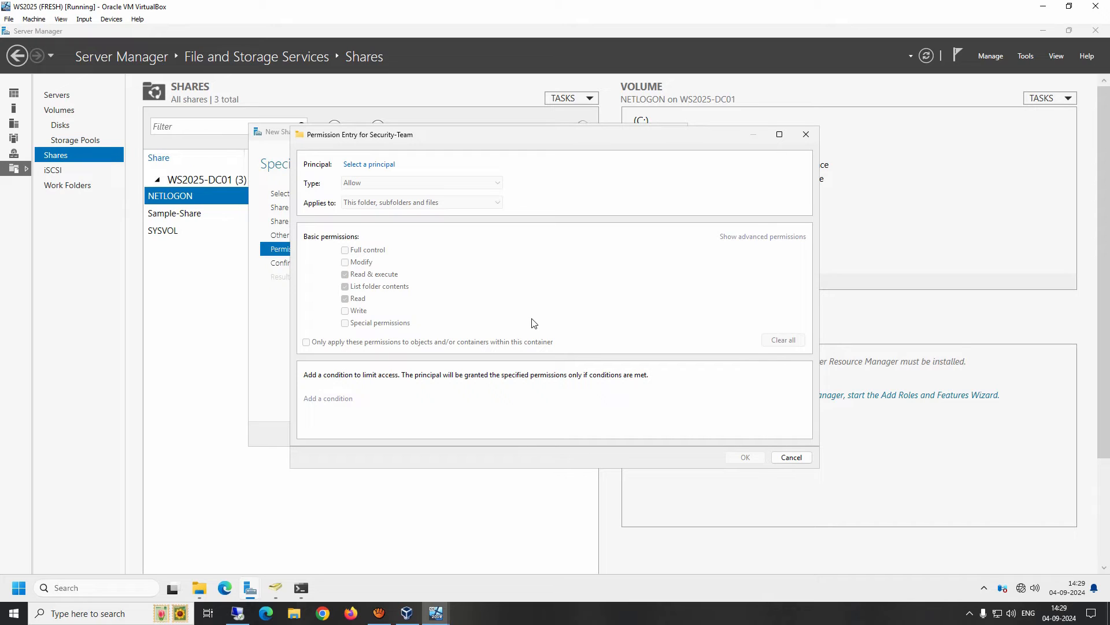
# Open principal selection and check the Security-Admins group in Active Directory.
pyautogui.click(362, 168)
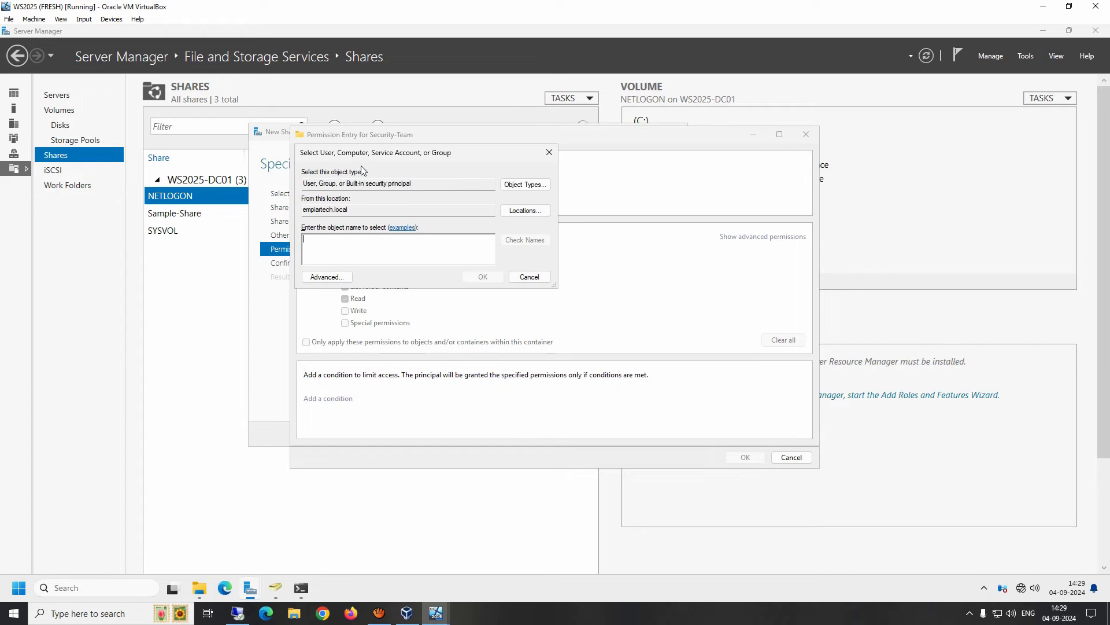
pyautogui.click(290, 572)
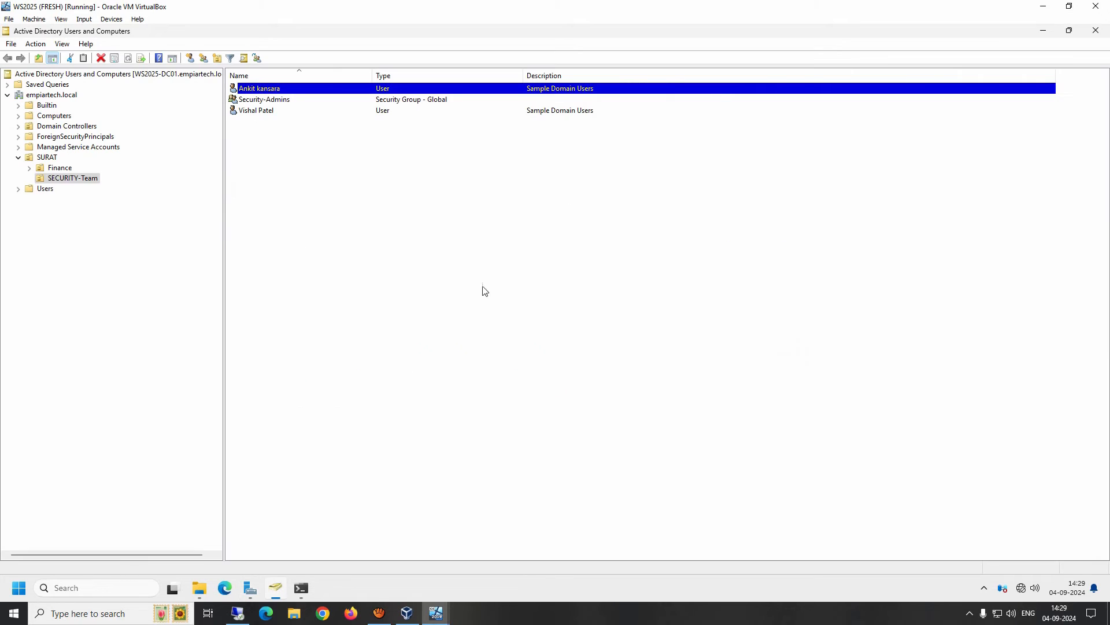
pyautogui.click(263, 100)
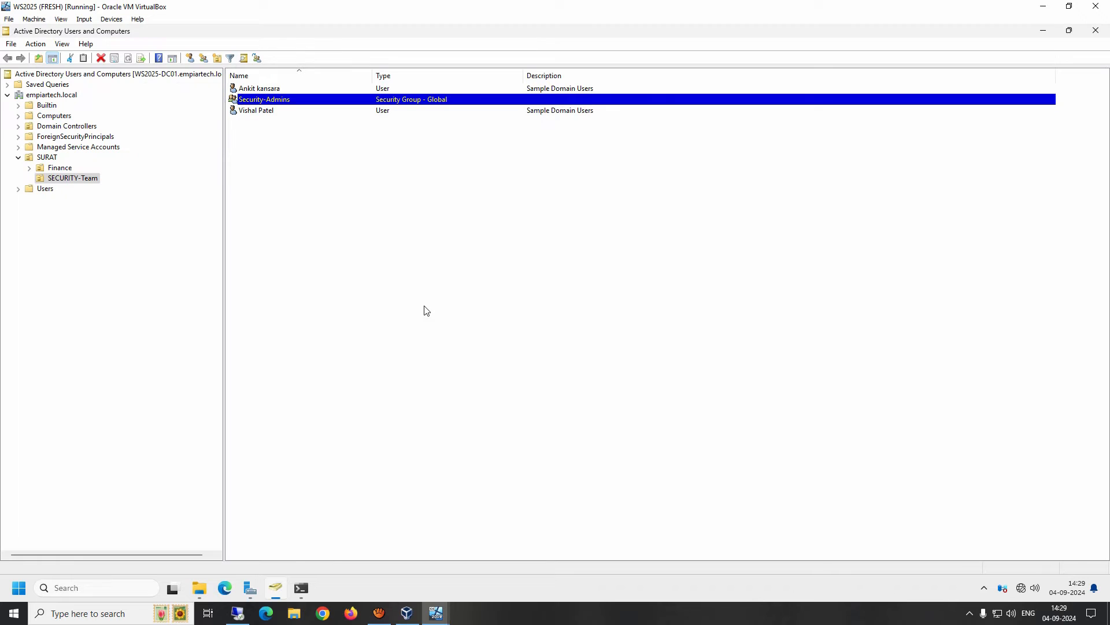
pyautogui.click(250, 588)
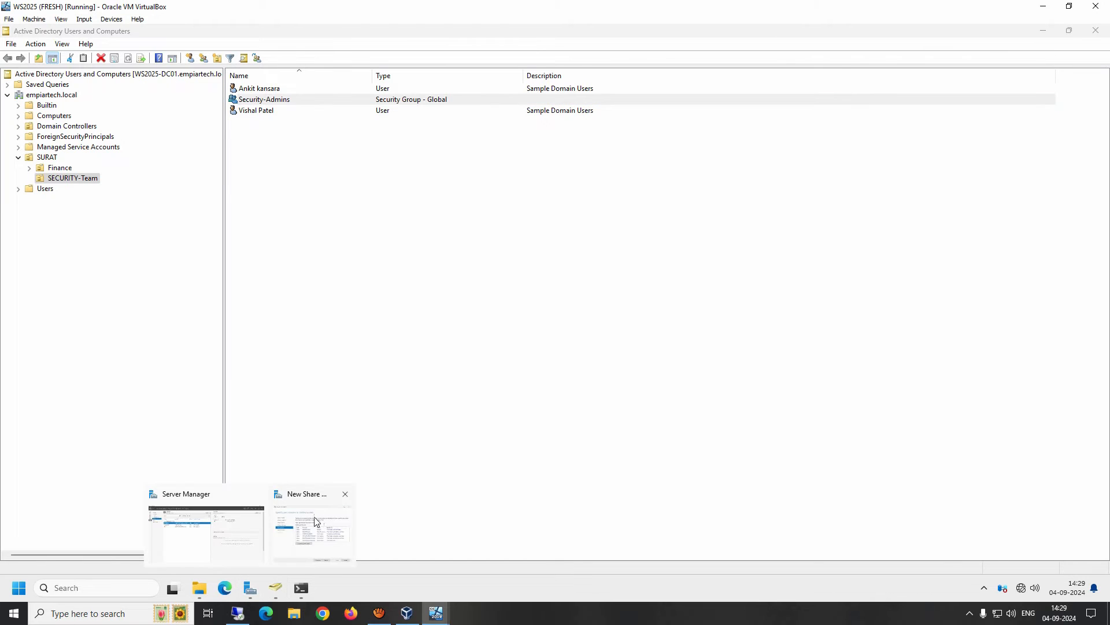
pyautogui.click(314, 523)
# Search names matching 'se' and set Security-Admins as the entry's principal.
pyautogui.write('se')
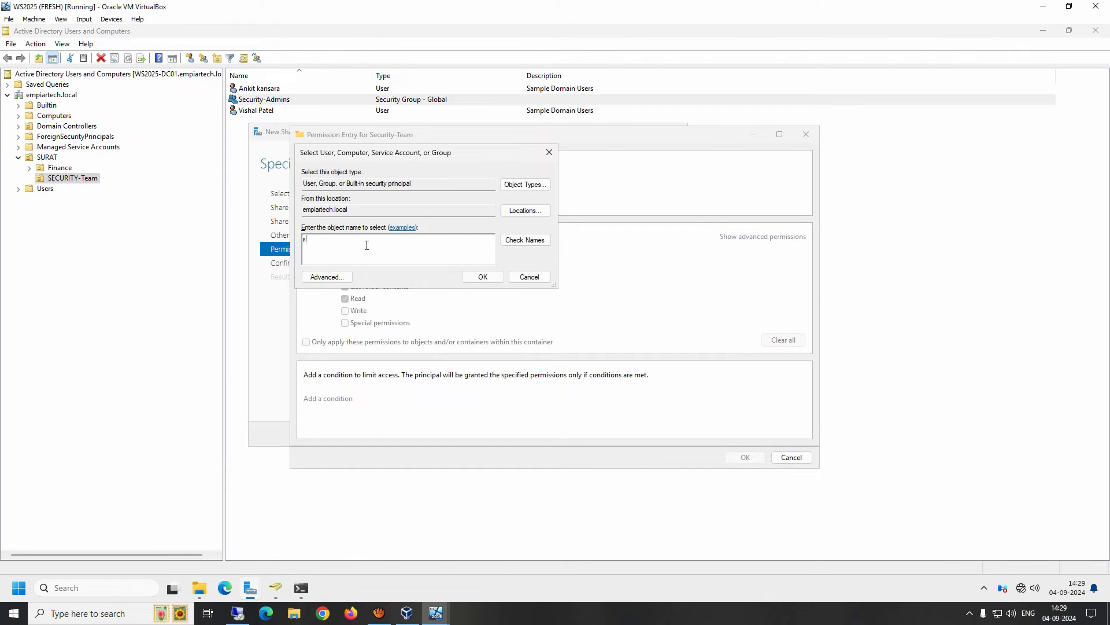
pyautogui.click(516, 241)
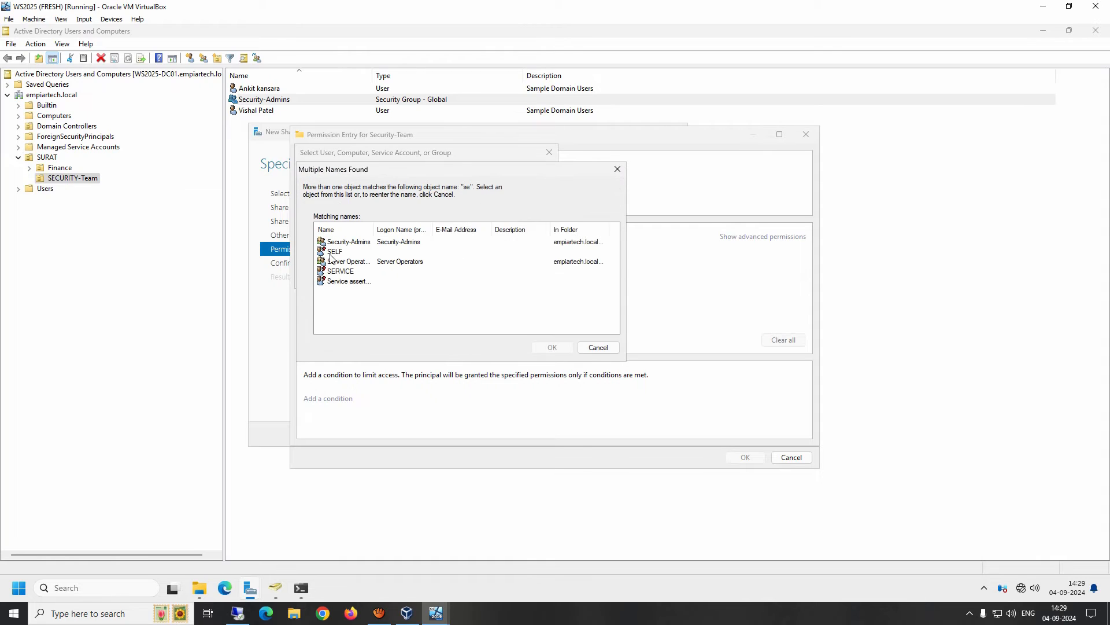
pyautogui.doubleClick(373, 230)
pyautogui.click(344, 243)
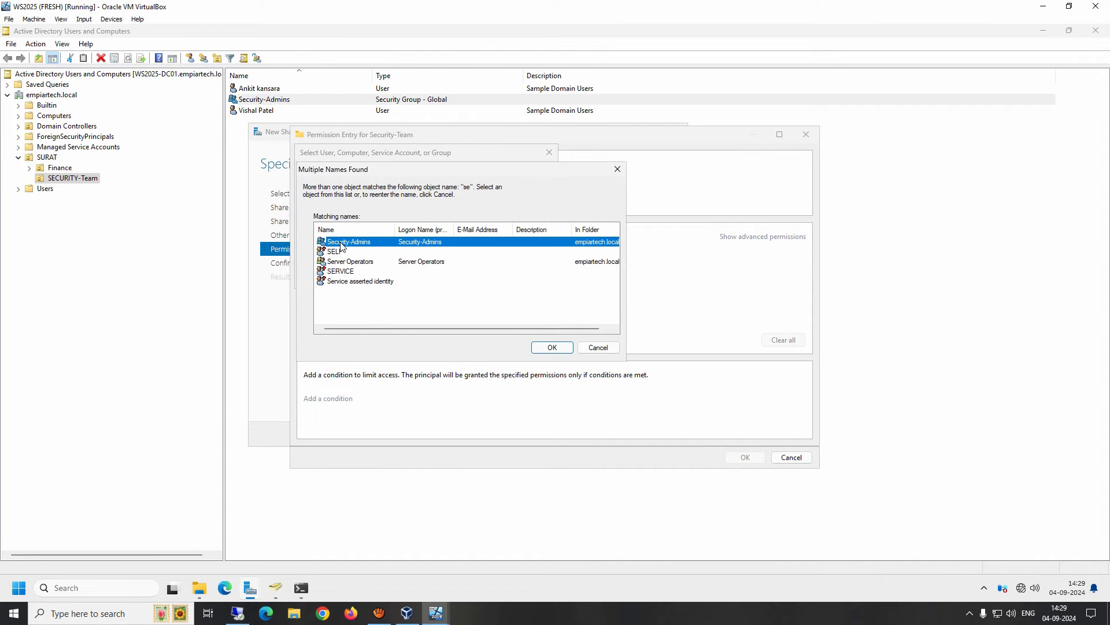
pyautogui.click(553, 347)
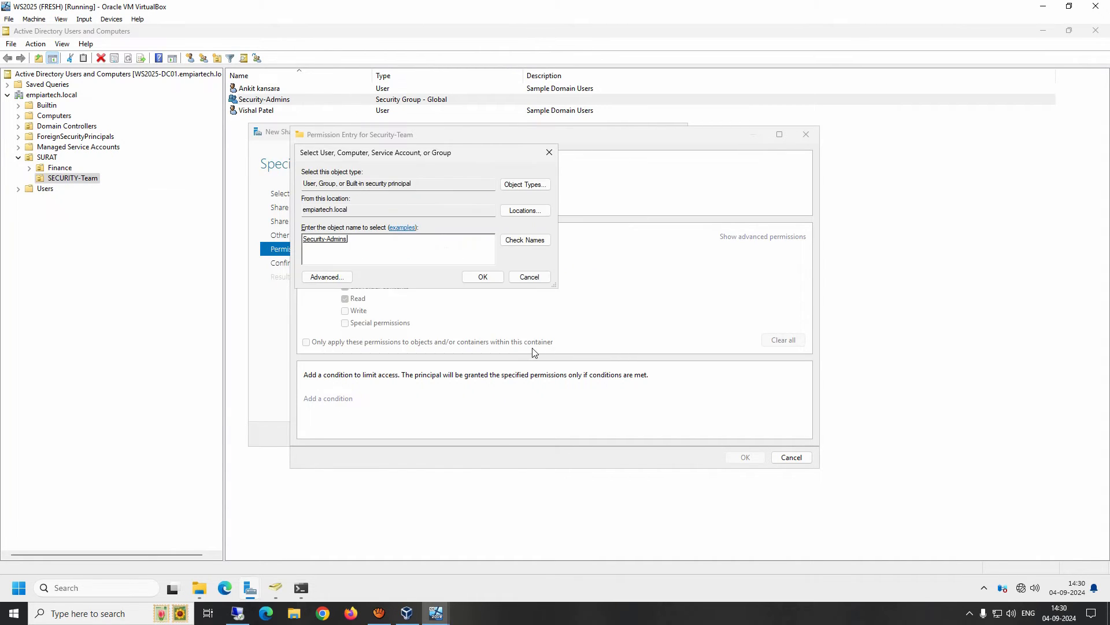
pyautogui.click(484, 280)
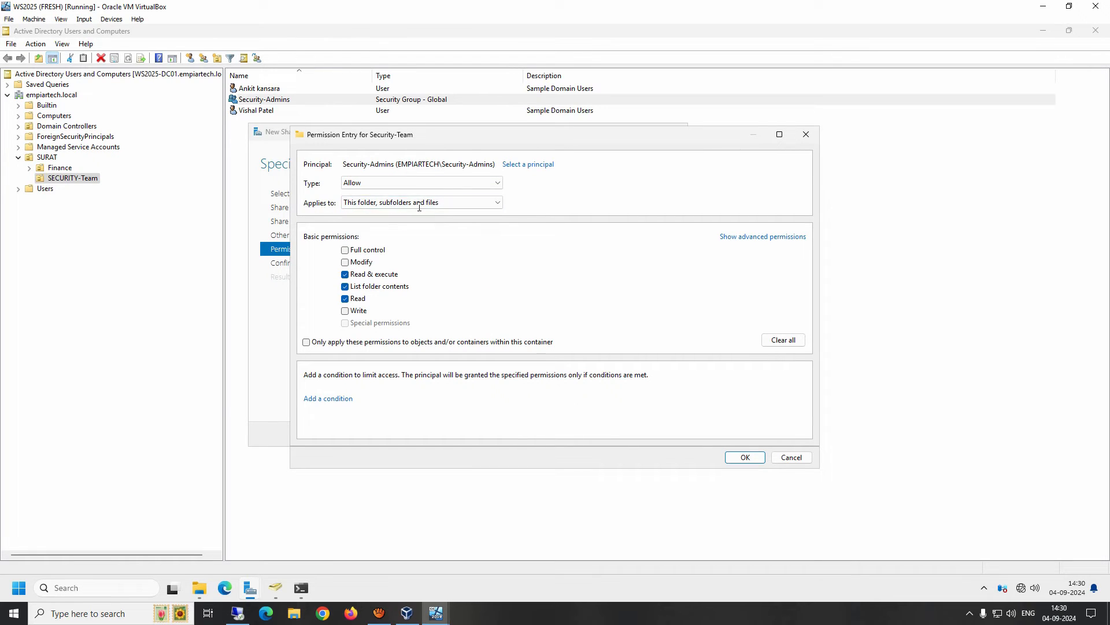
# Keep the Security-Admins entry as Allow and scope it to 'This folder only'.
pyautogui.click(498, 183)
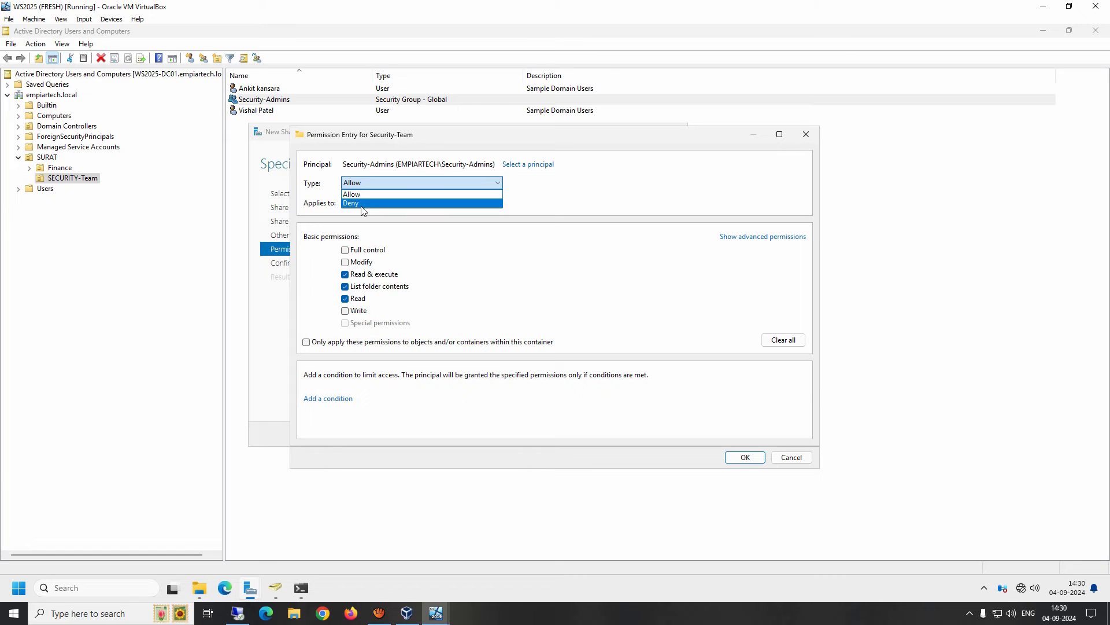
pyautogui.click(360, 194)
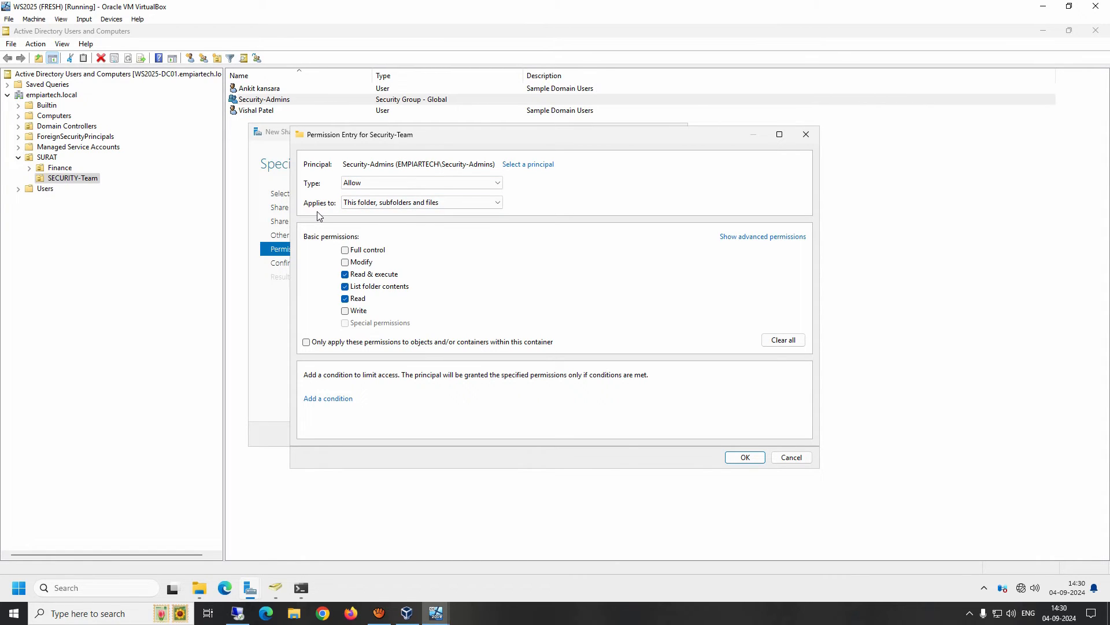
pyautogui.click(496, 204)
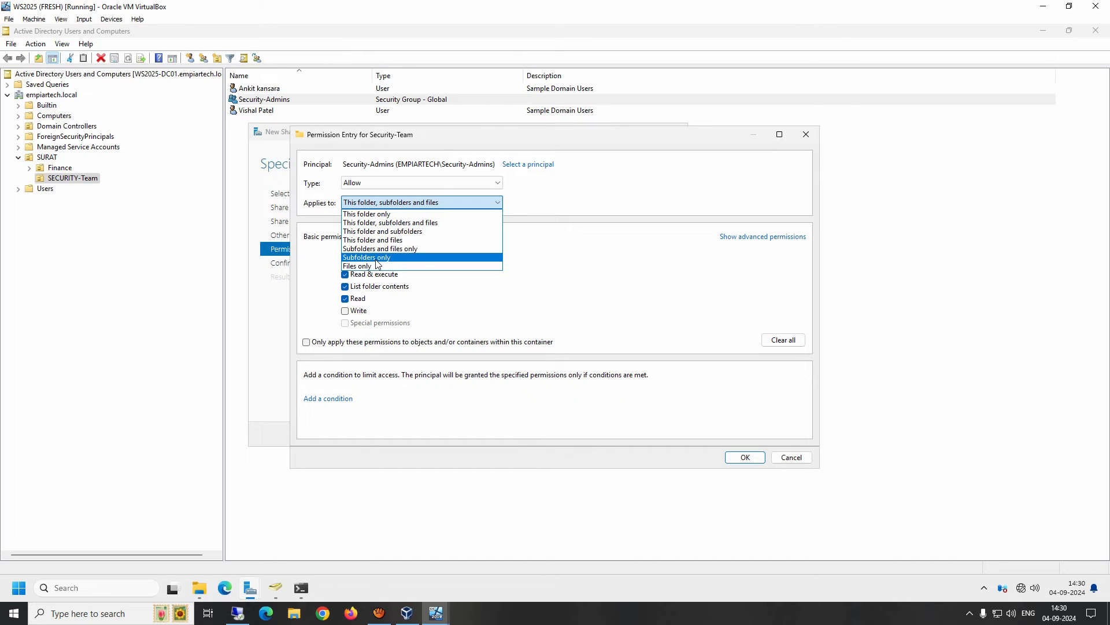
pyautogui.click(362, 214)
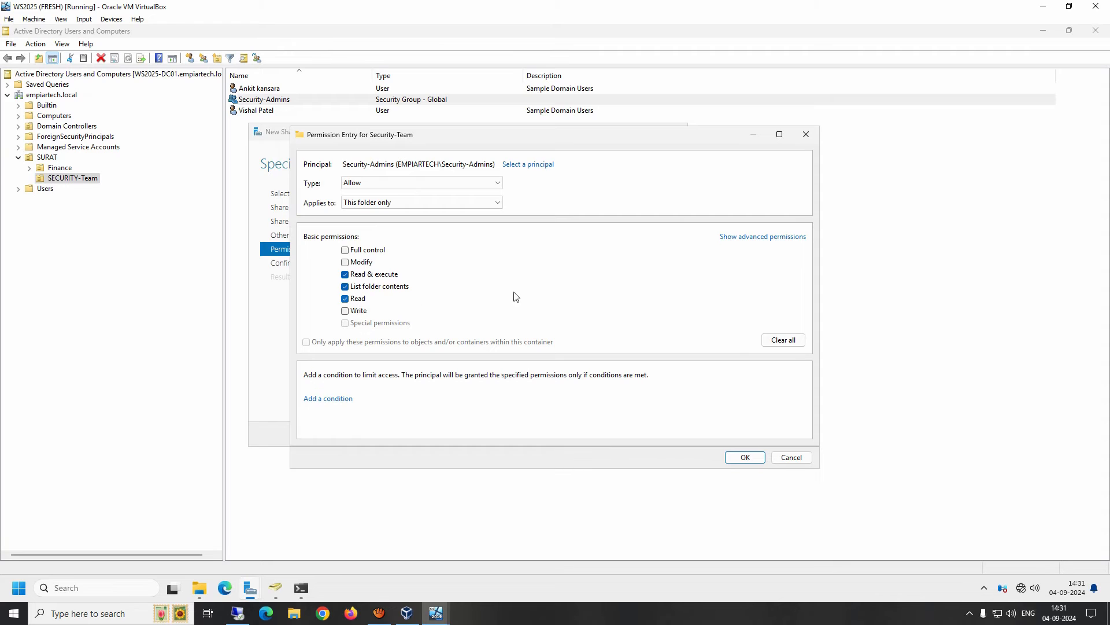
# Show advanced permissions and also allow 'Create folders / append data' for Security-Admins.
pyautogui.click(755, 242)
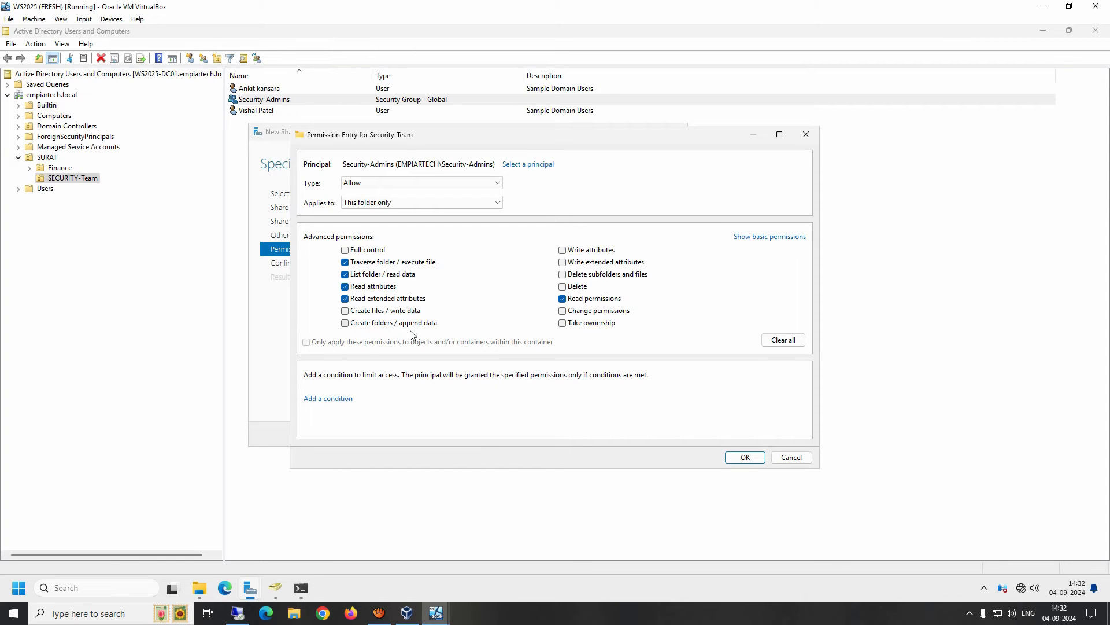
pyautogui.click(346, 324)
# Save the Security-Admins entry, apply the folder permissions, and advance to Confirm selections.
pyautogui.click(745, 458)
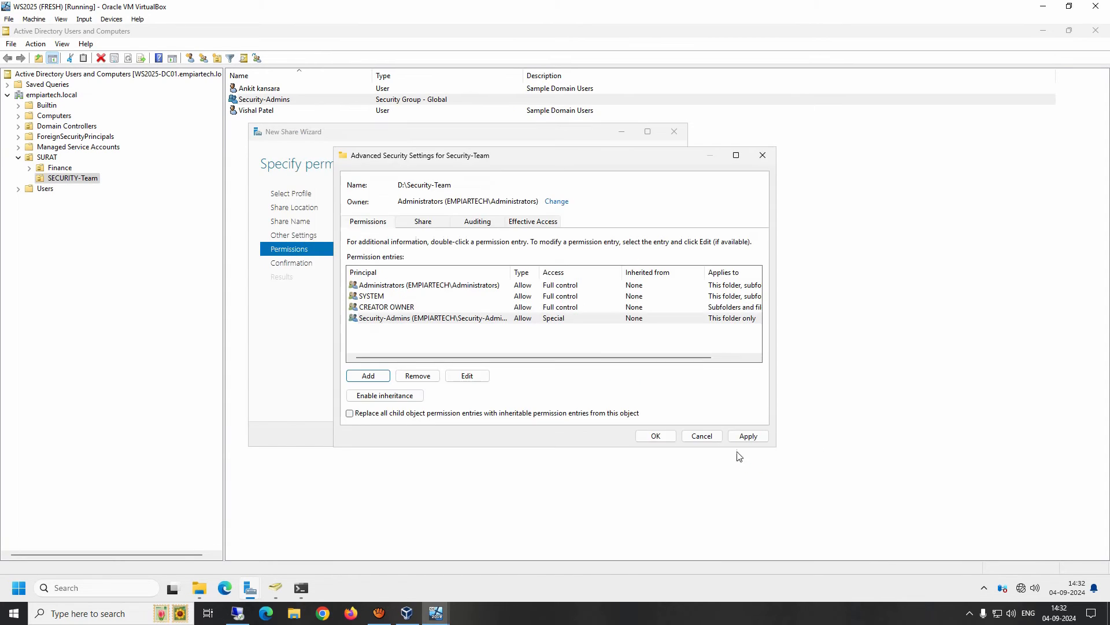
pyautogui.click(405, 322)
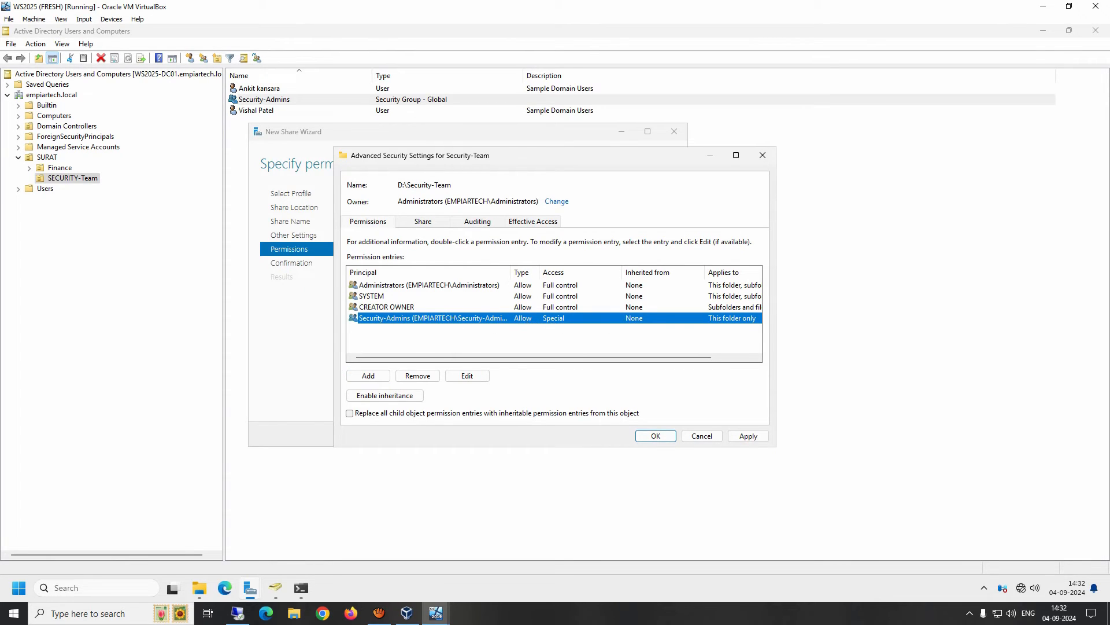
pyautogui.moveTo(665, 358); pyautogui.dragTo(388, 332)
pyautogui.click(748, 437)
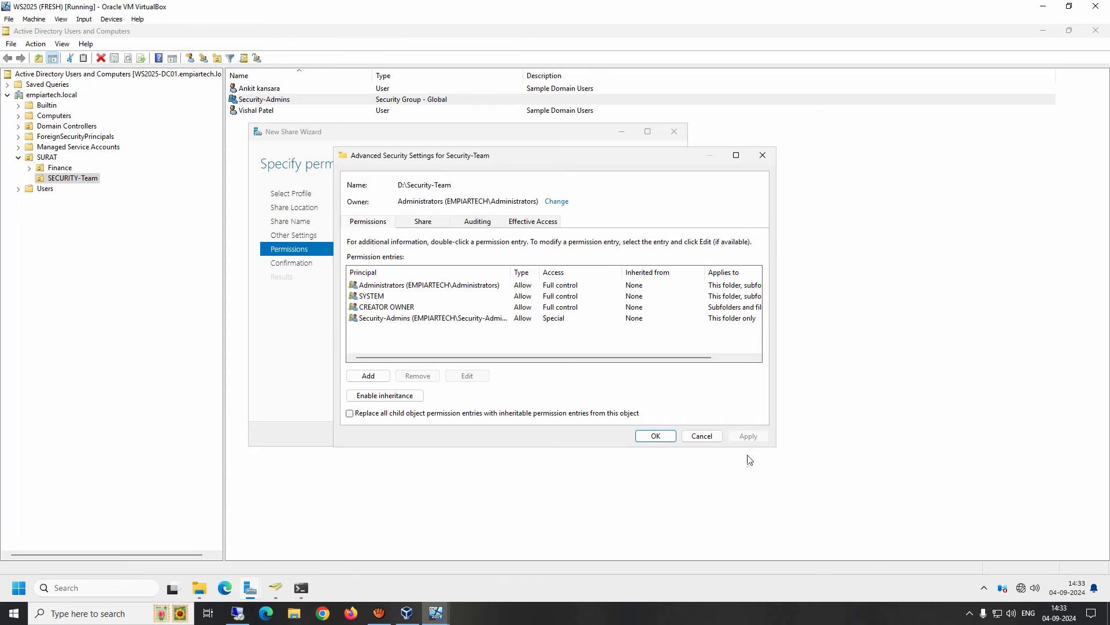
pyautogui.click(656, 437)
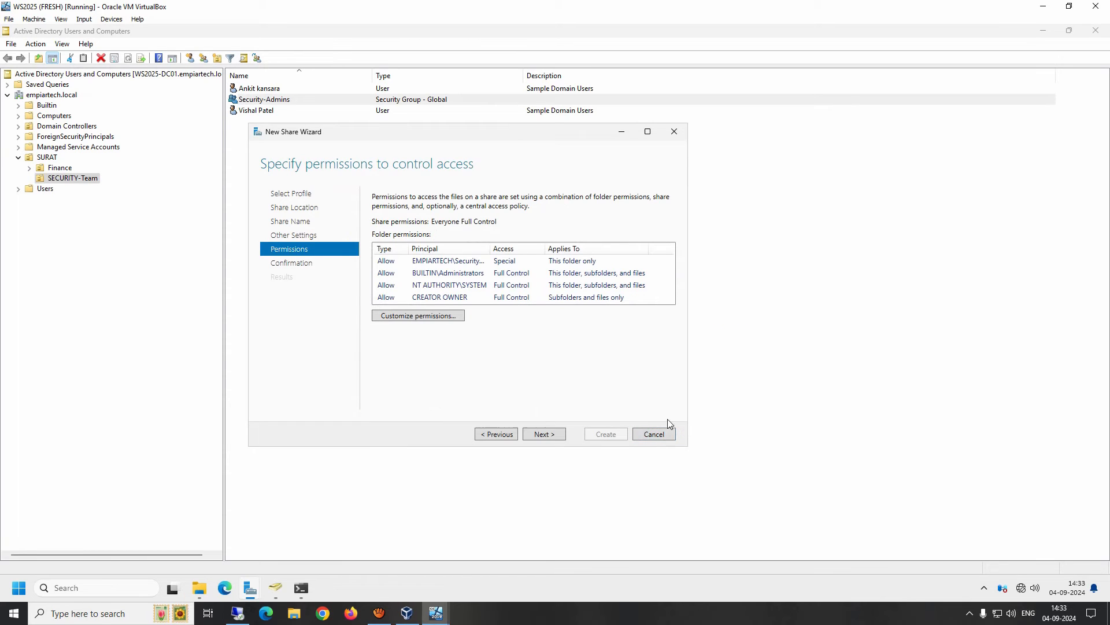
pyautogui.click(542, 437)
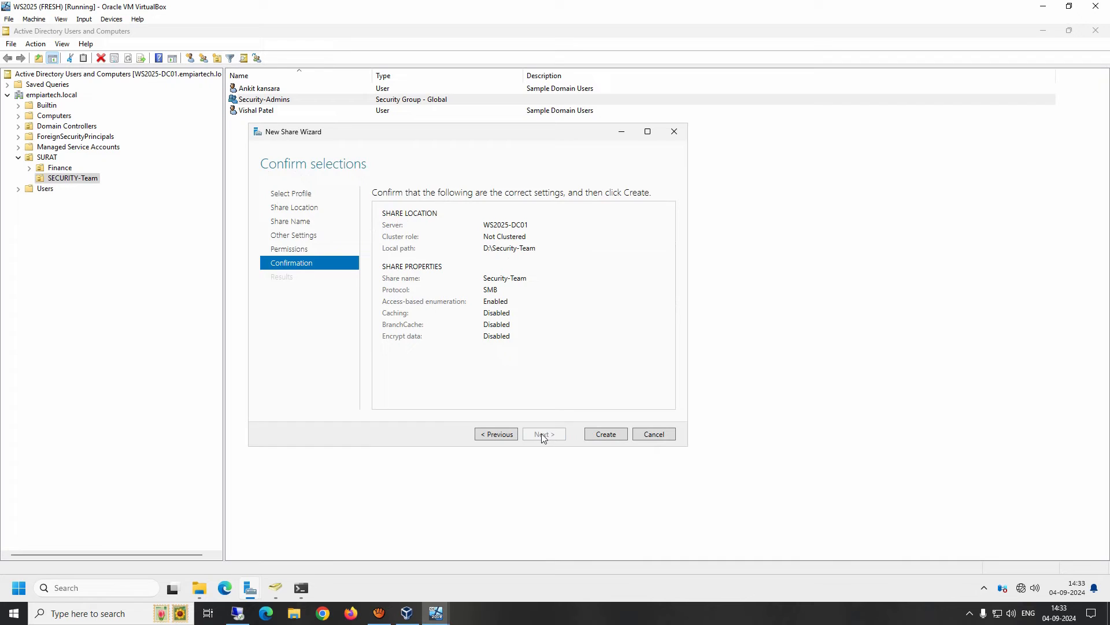
# Create the Security-Team share and check its details in the server's Shares list.
pyautogui.click(609, 435)
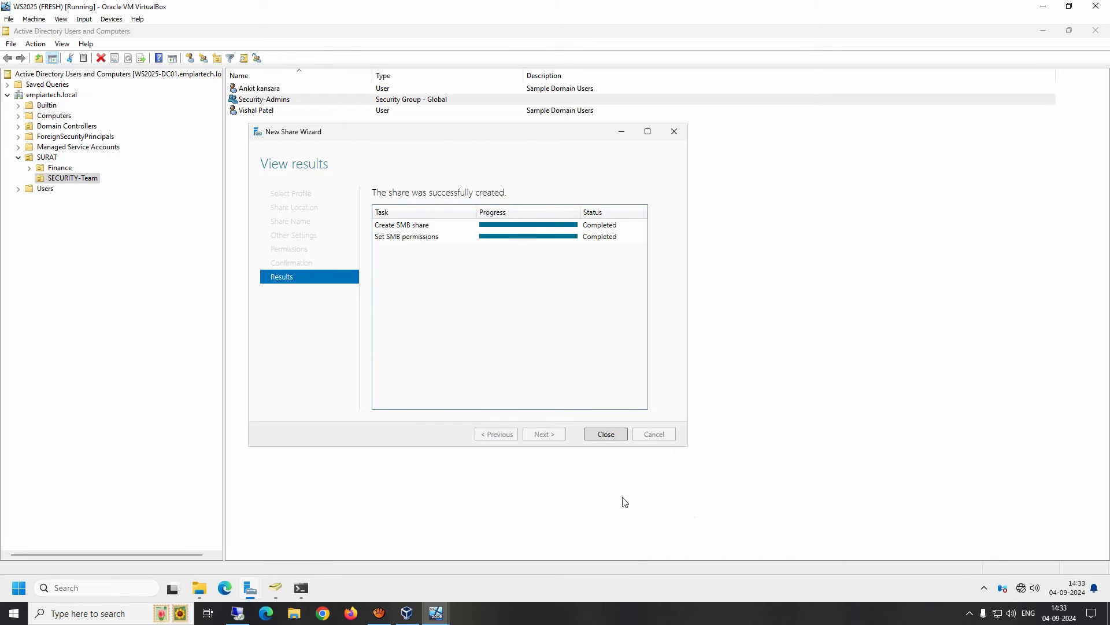
pyautogui.click(606, 434)
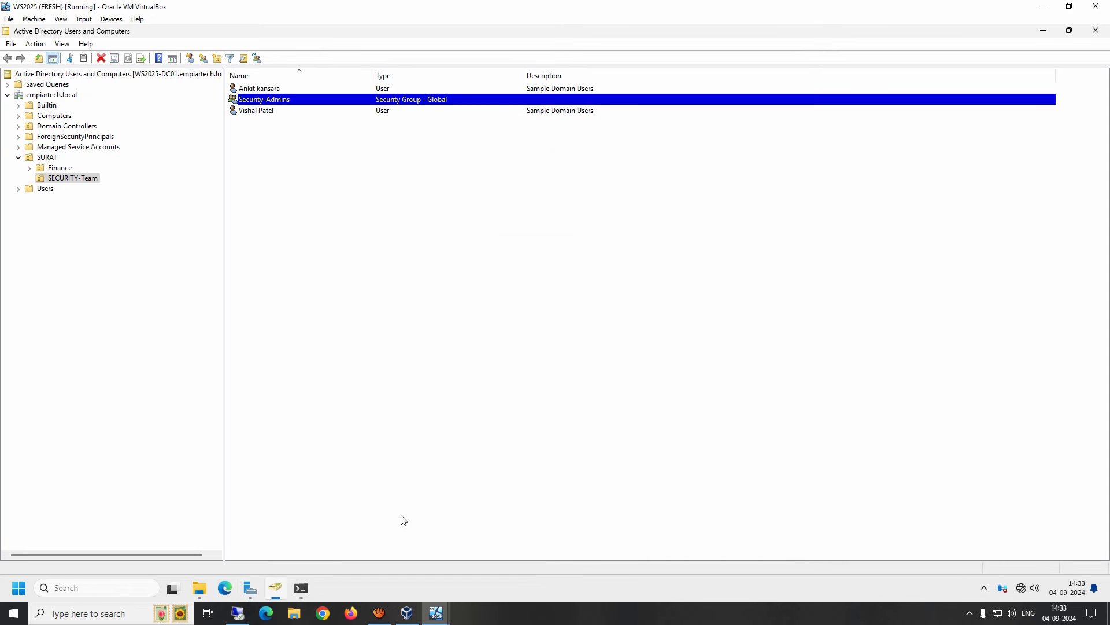
pyautogui.click(249, 585)
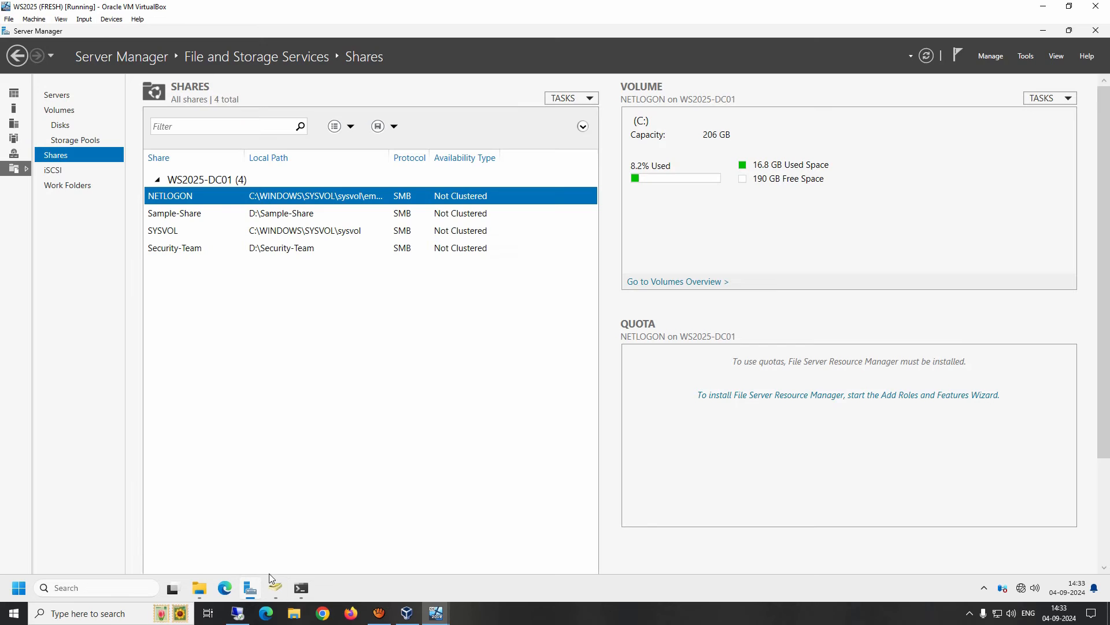
pyautogui.click(174, 252)
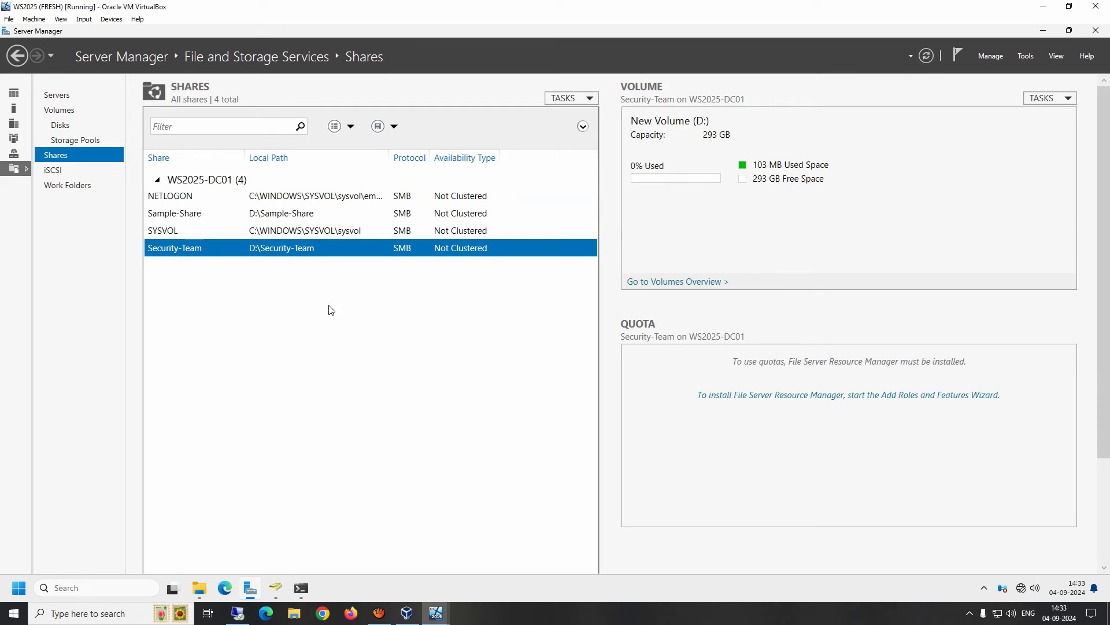
pyautogui.click(275, 586)
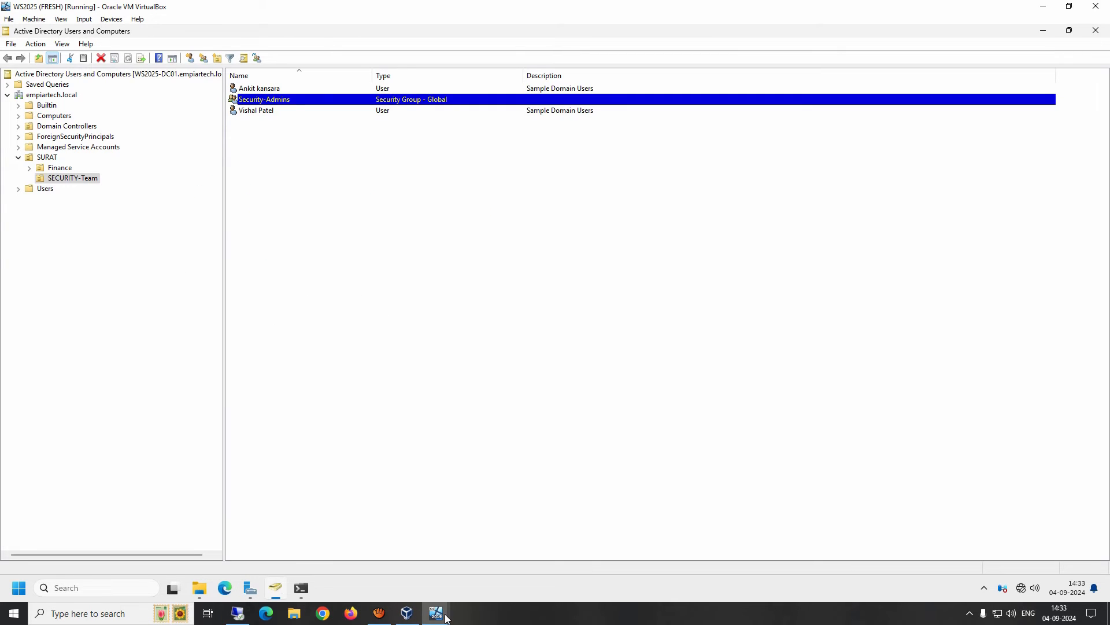
# On the Windows 11 client, try opening Security-Team and dismiss the access-denied error.
pyautogui.moveTo(447, 618)
pyautogui.click(491, 569)
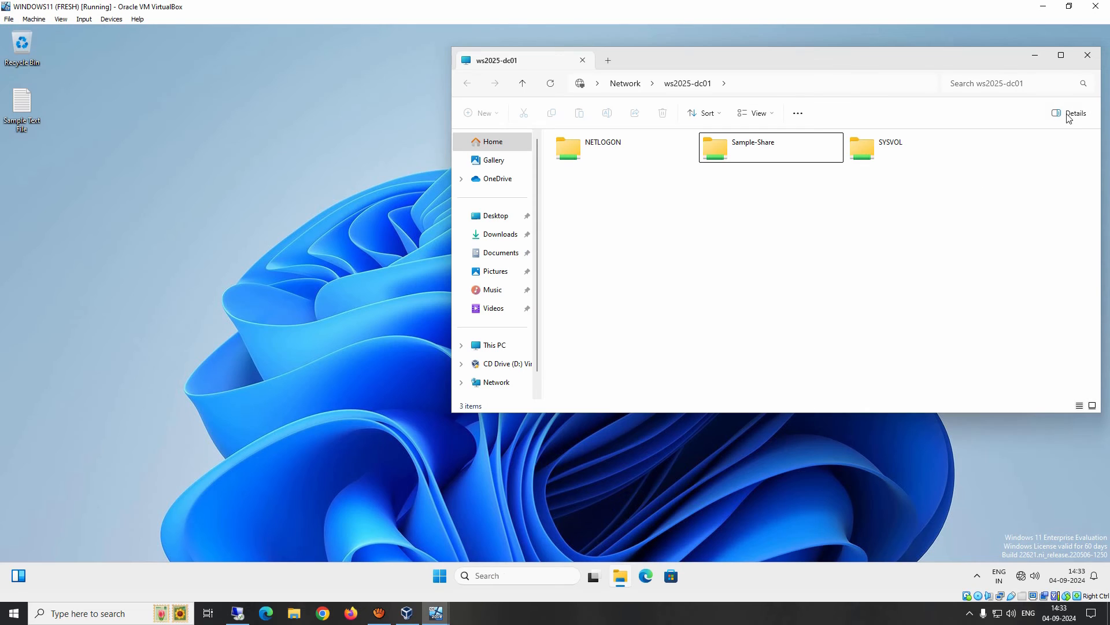
pyautogui.rightClick(659, 233)
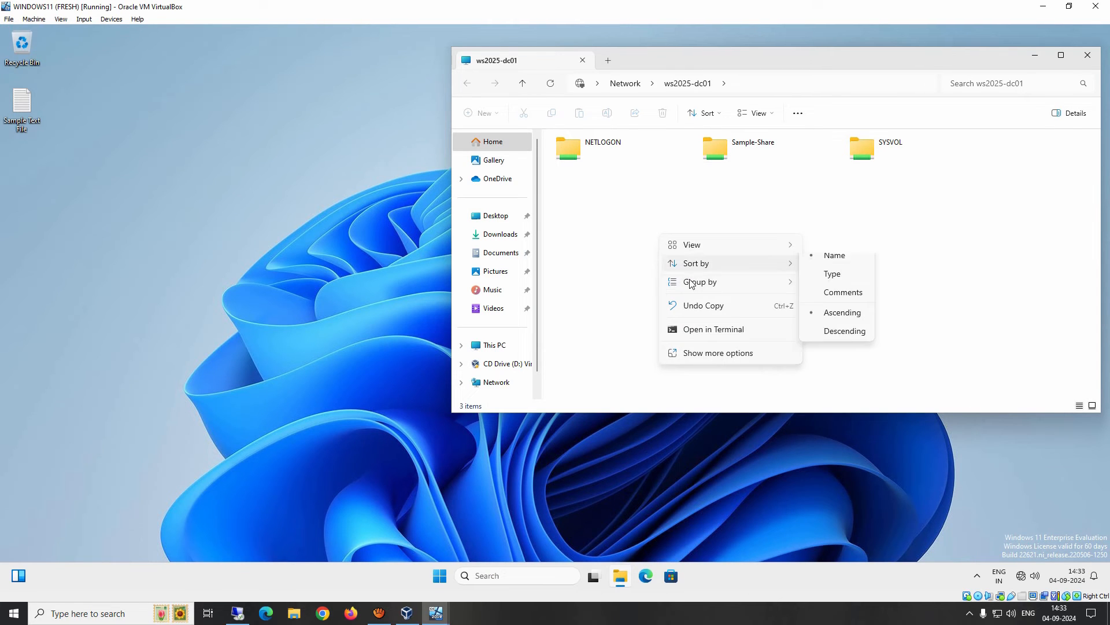
pyautogui.click(620, 225)
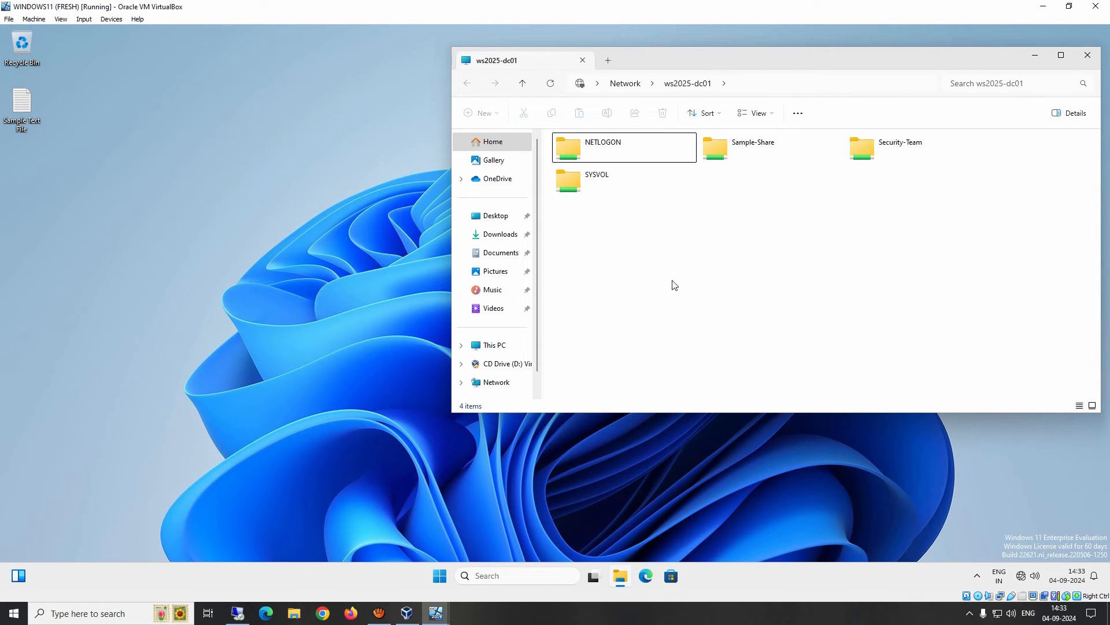
pyautogui.doubleClick(880, 155)
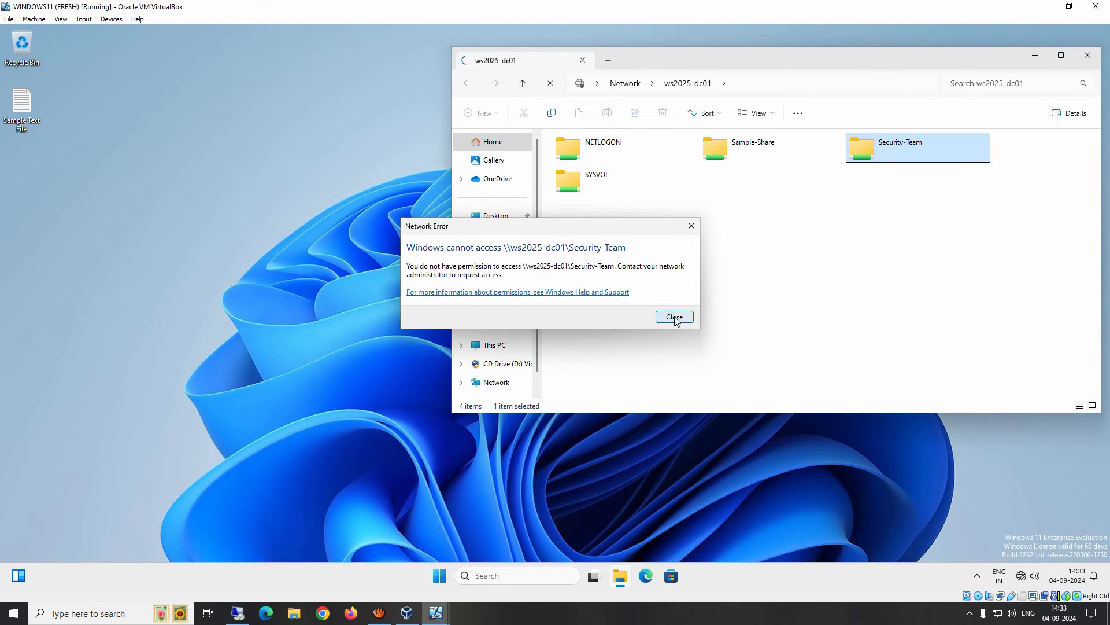
pyautogui.click(672, 317)
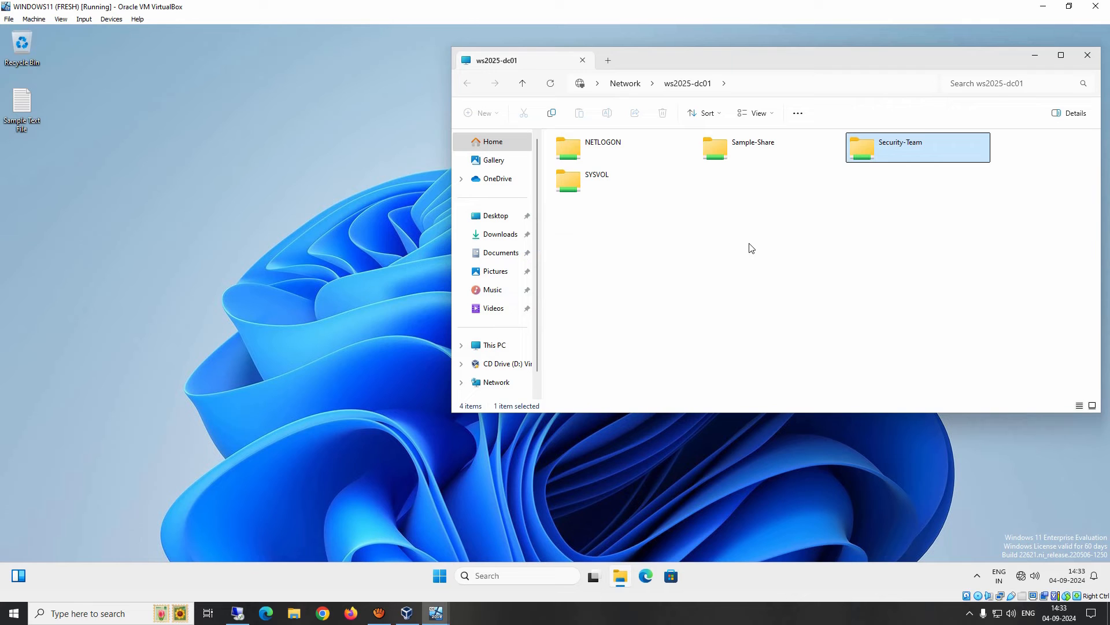
# Check the signed-in account, reselect Security-Team, then return to the Windows Server 2025 VM.
pyautogui.click(439, 575)
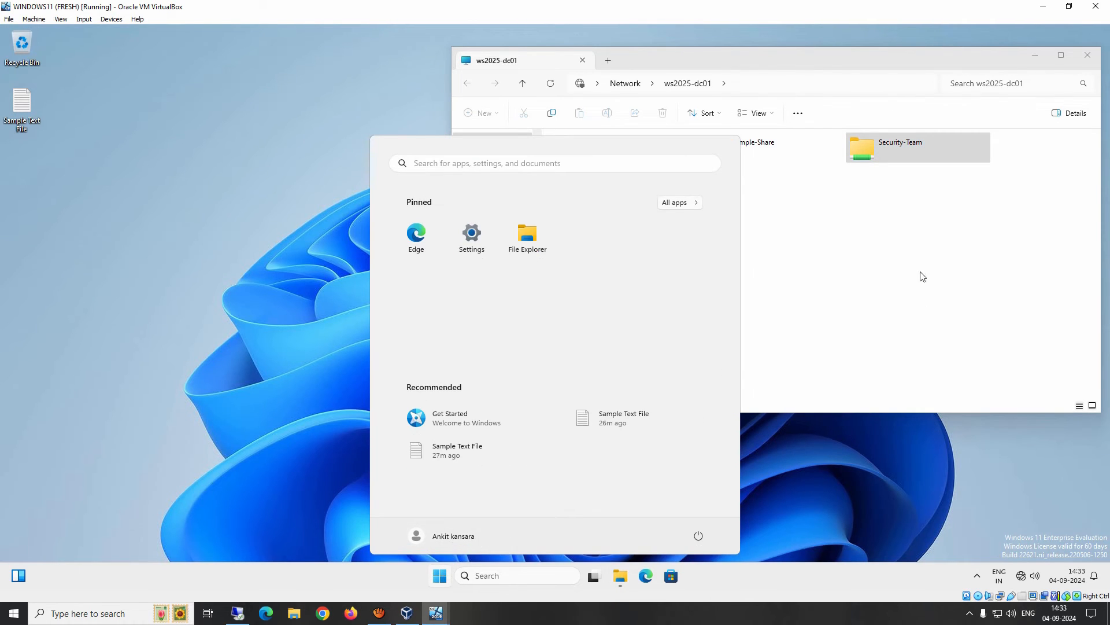
pyautogui.click(904, 252)
pyautogui.click(877, 156)
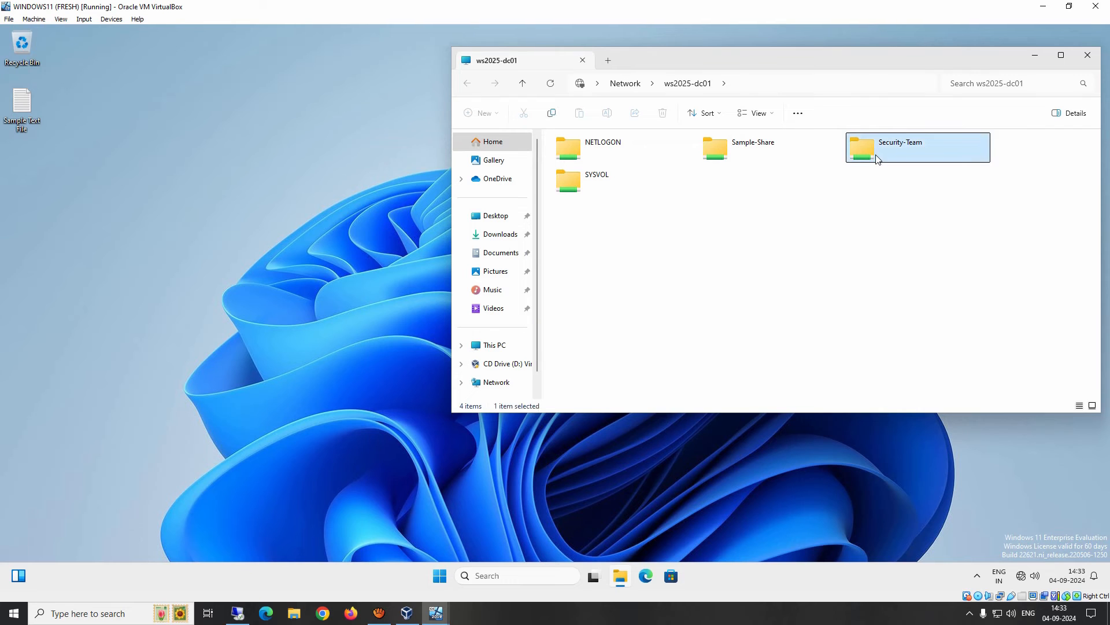
pyautogui.click(436, 613)
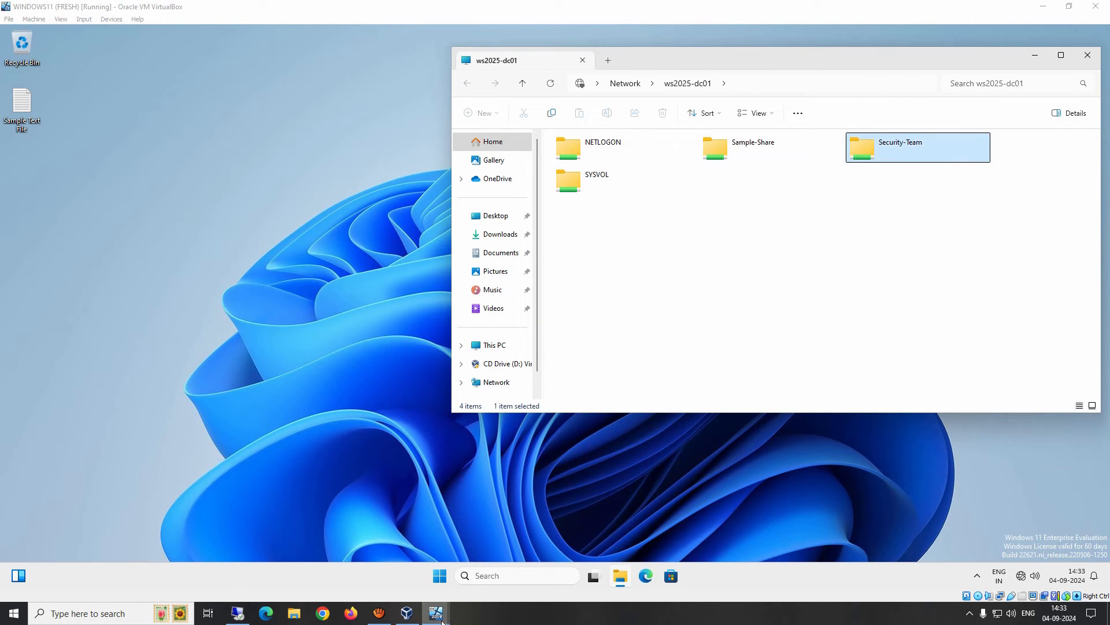
pyautogui.click(385, 566)
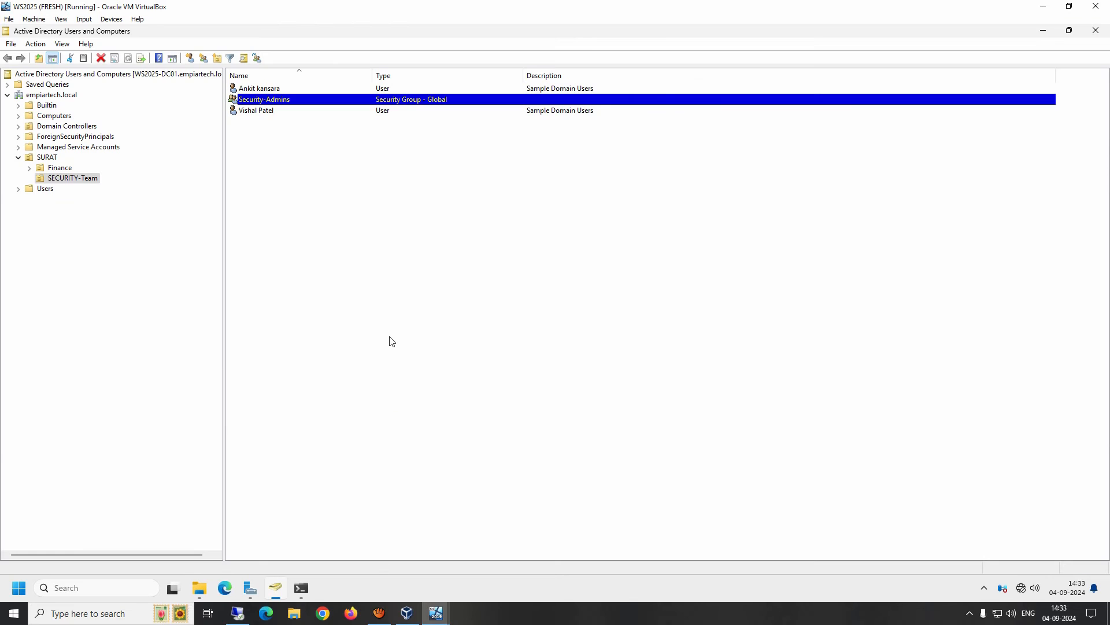
# Add the client's domain user as a member of Security-Admins and apply the change.
pyautogui.doubleClick(261, 101)
pyautogui.click(486, 170)
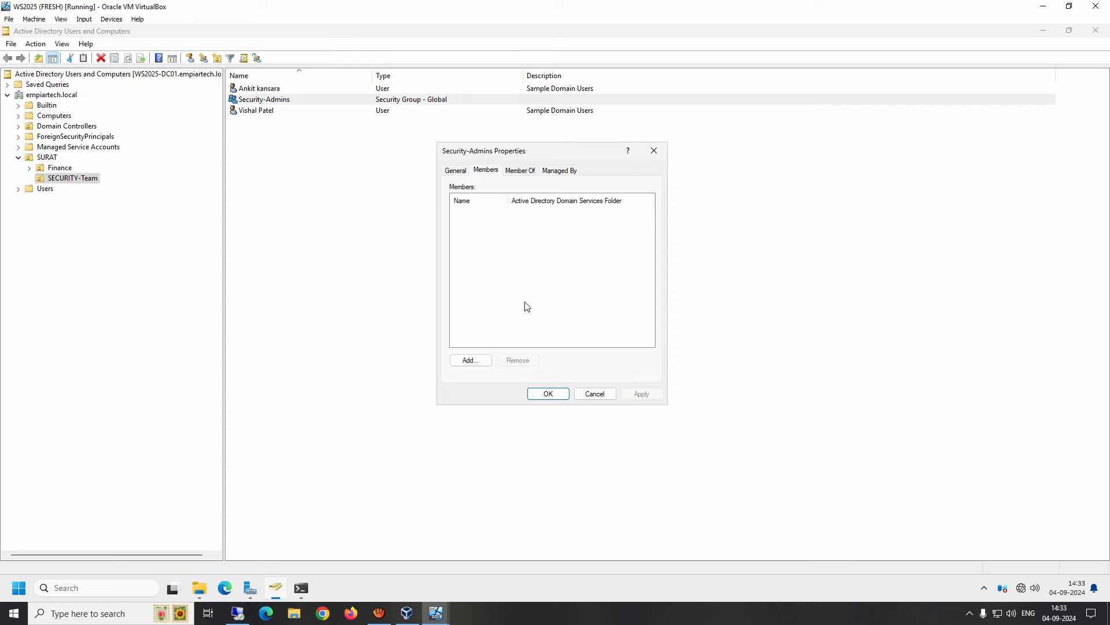
pyautogui.click(466, 362)
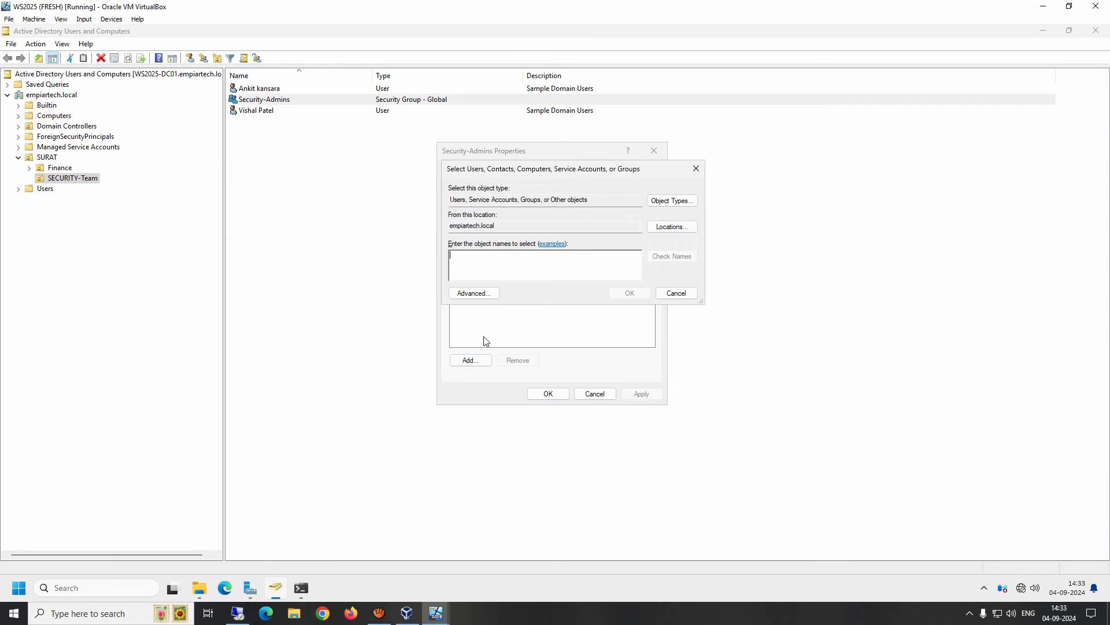
pyautogui.write('ankit')
pyautogui.press('Return')
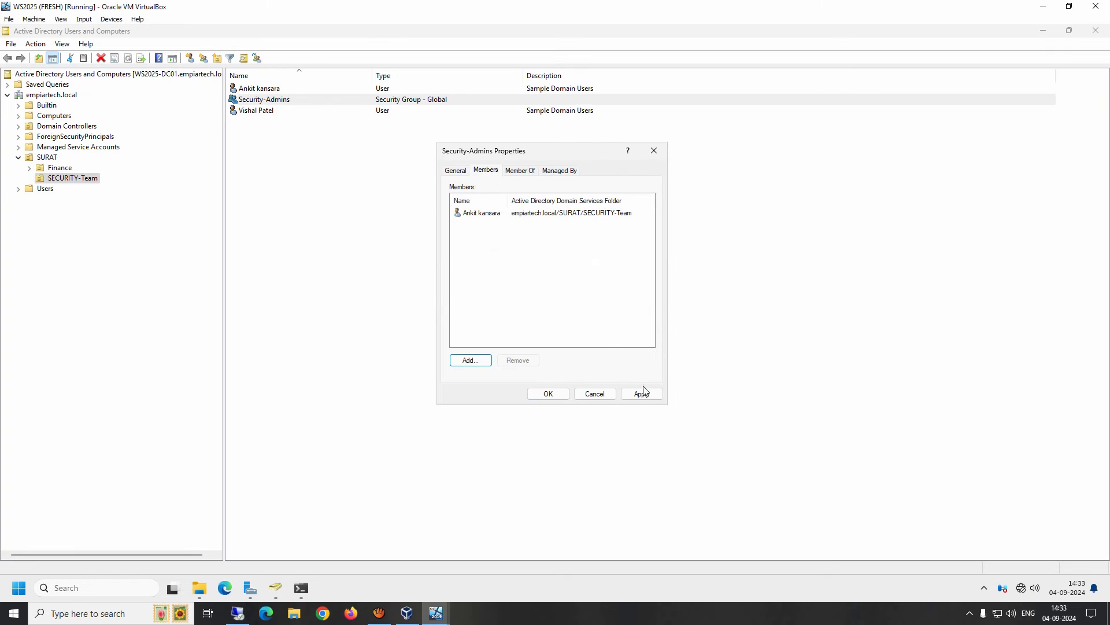
pyautogui.click(641, 393)
pyautogui.click(552, 396)
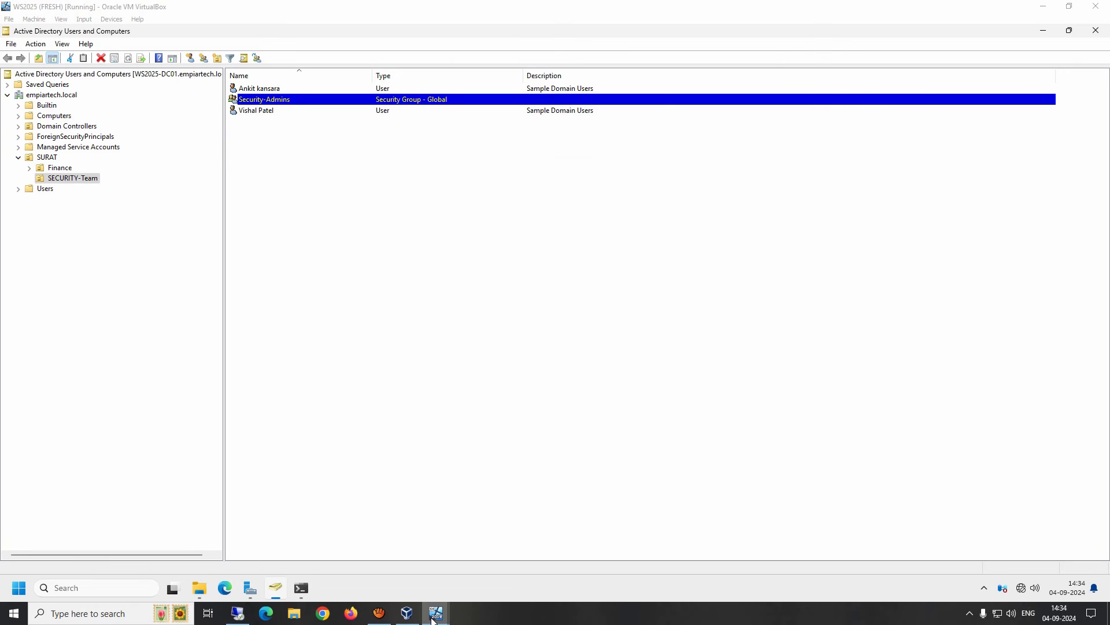
# Retry opening Security-Team on the client and dismiss the access-denied error again.
pyautogui.moveTo(435, 613)
pyautogui.click(509, 564)
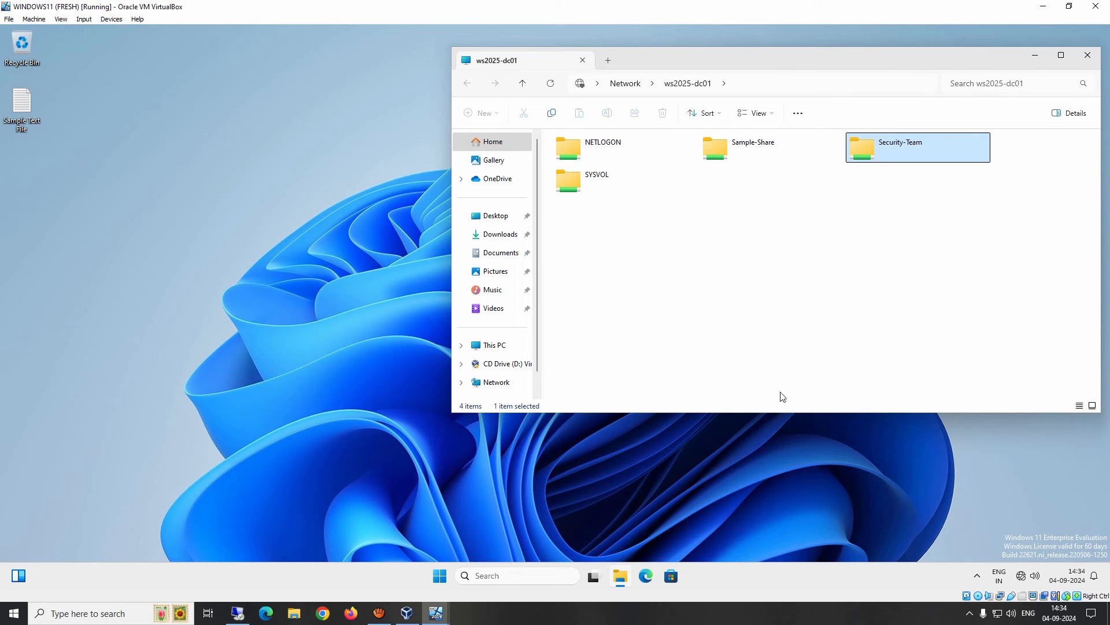
pyautogui.doubleClick(889, 147)
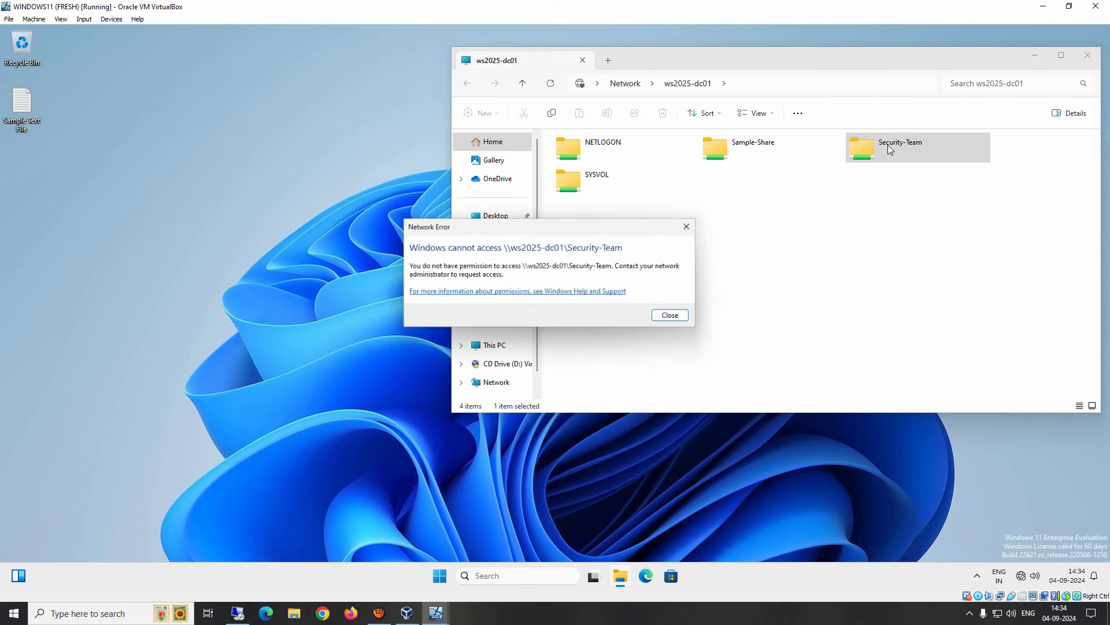
pyautogui.click(675, 315)
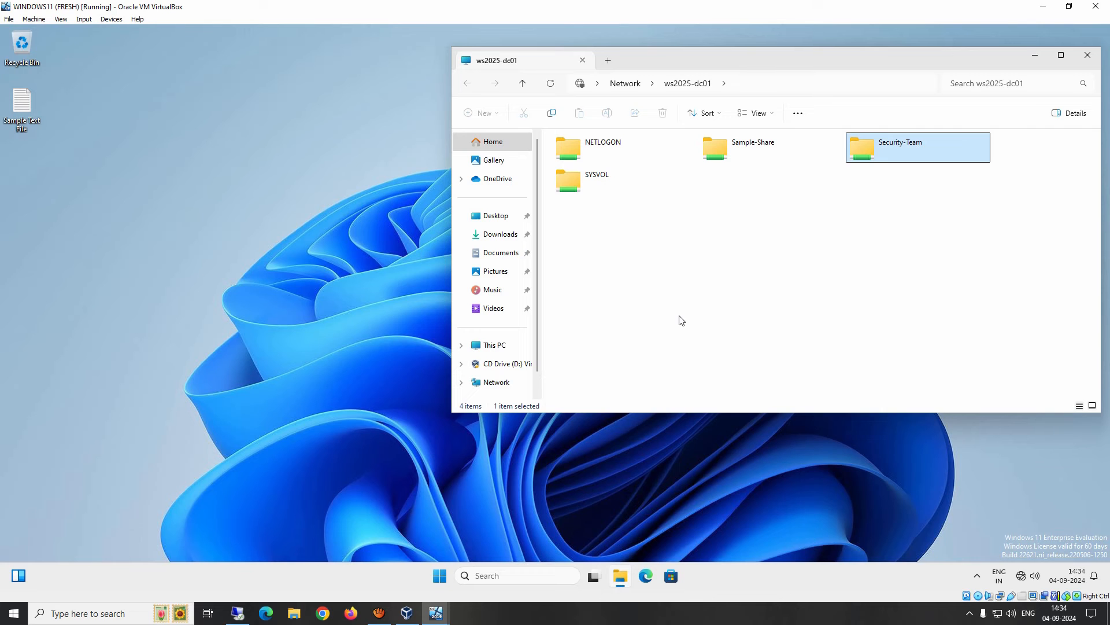
# Sign out with 'logoff' and sign back in with the account password.
pyautogui.press('super+r')
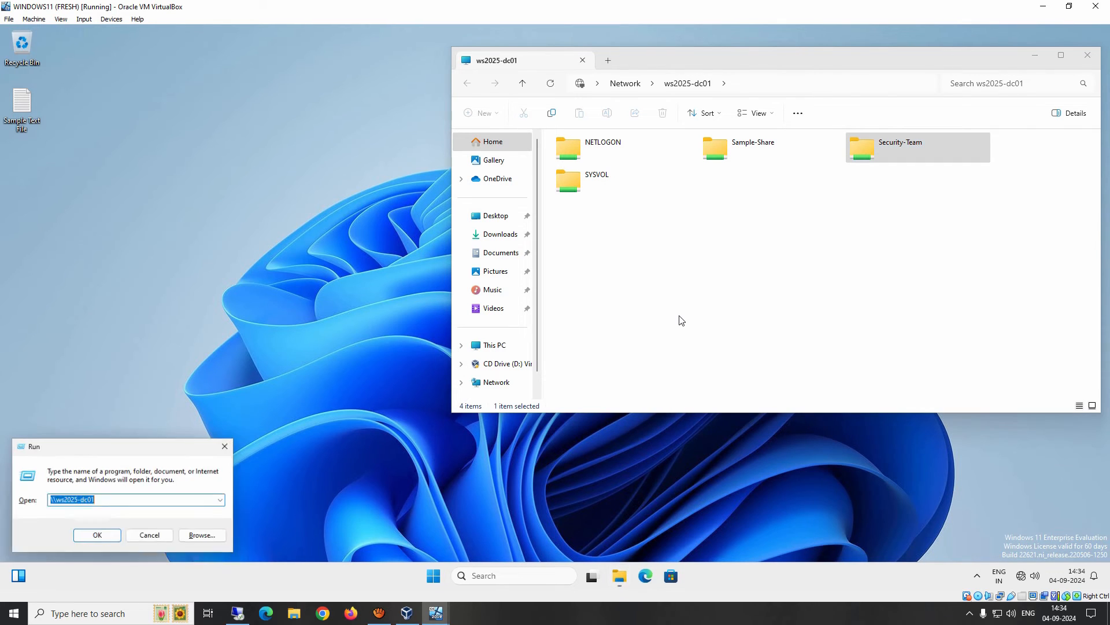
pyautogui.write('logoff')
pyautogui.press('Return')
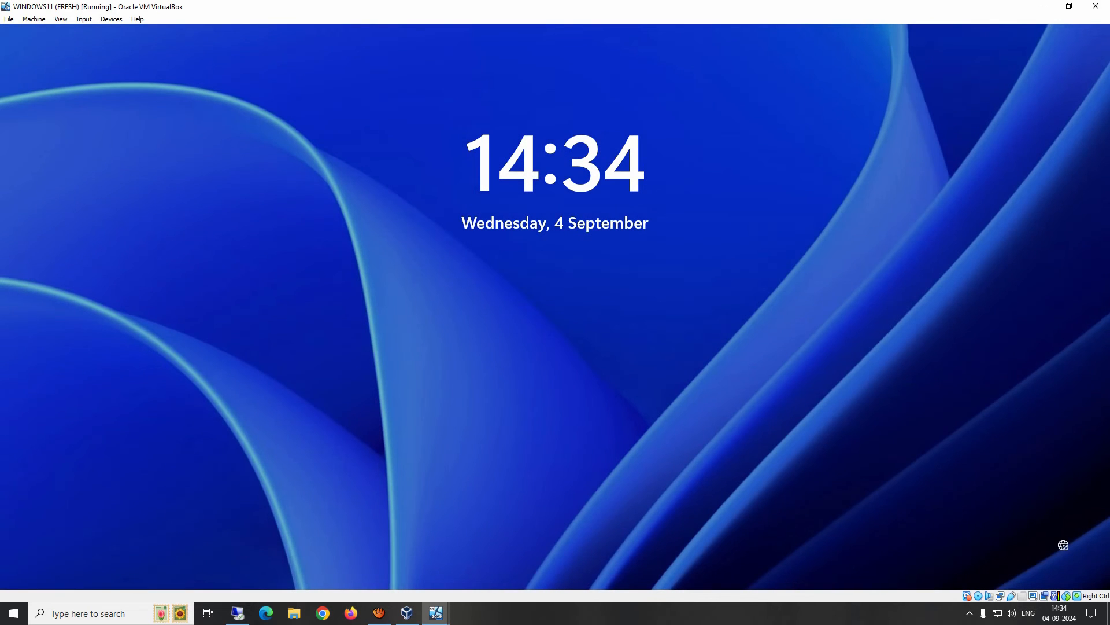
pyautogui.press('space')
pyautogui.write('••••••••••')
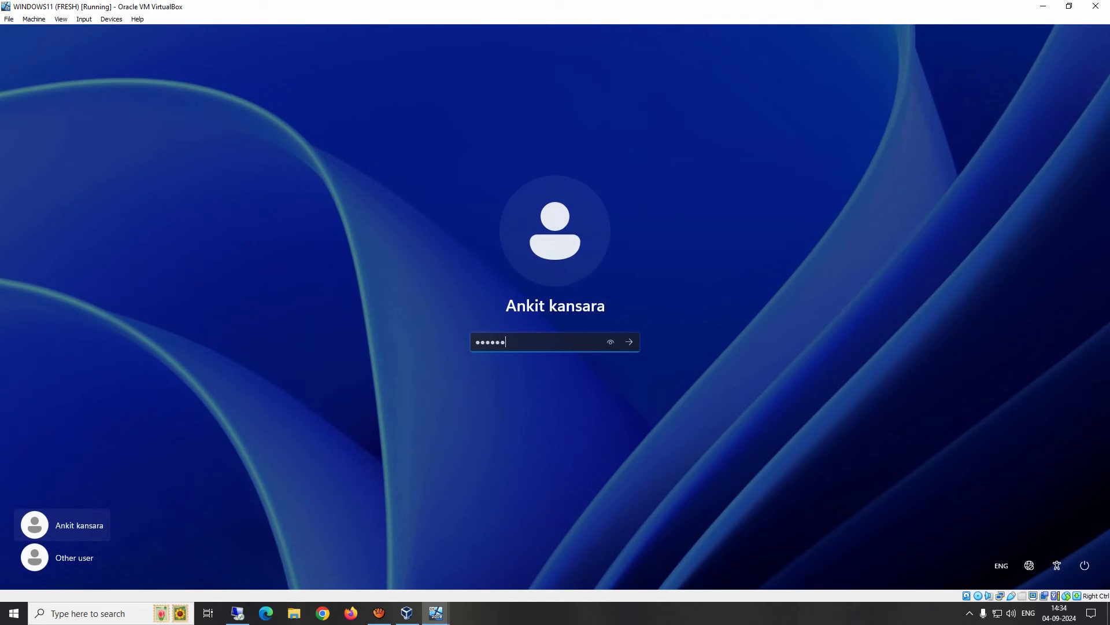
pyautogui.press('Return')
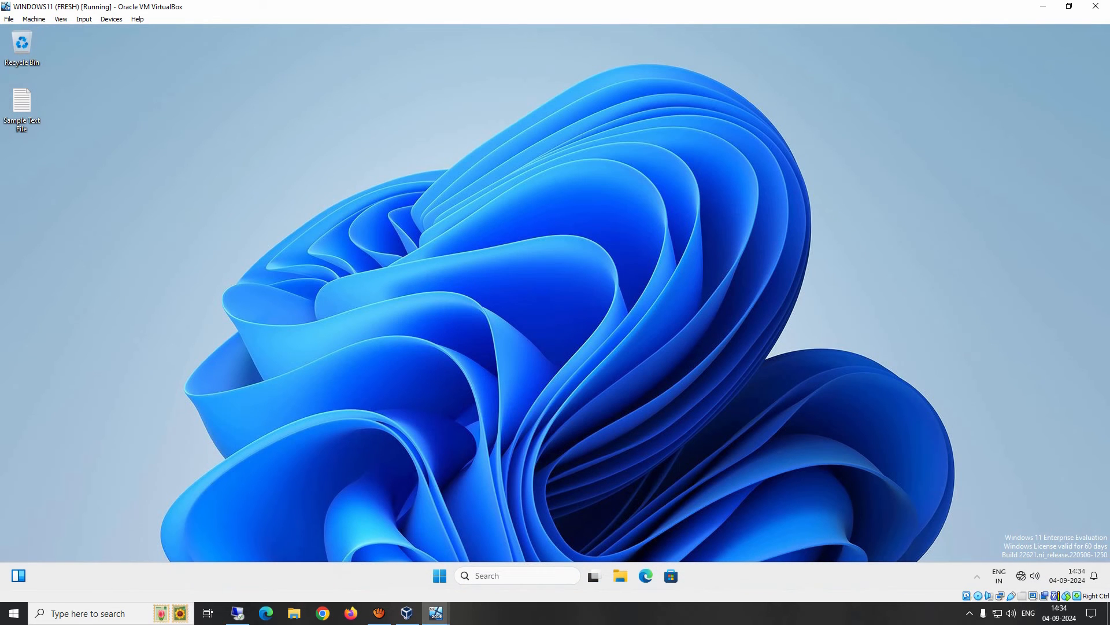
# Open \\ws2025-dc01 from the Run box to list the server's shares.
pyautogui.press('super+r')
pyautogui.write('\\\\')
pyautogui.press('Down')
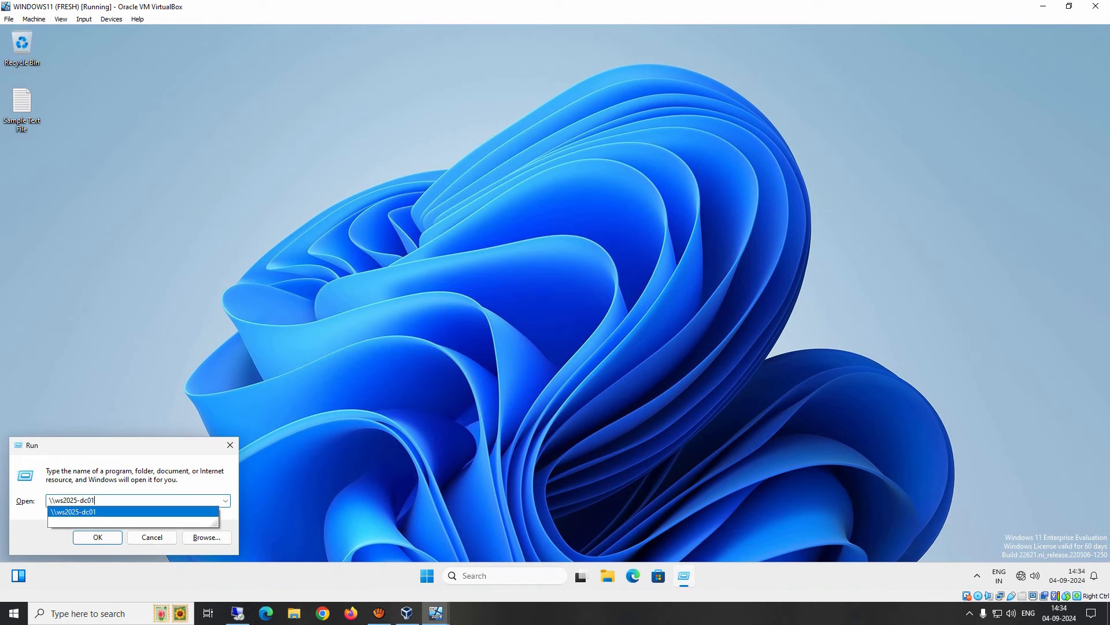
pyautogui.press('Return')
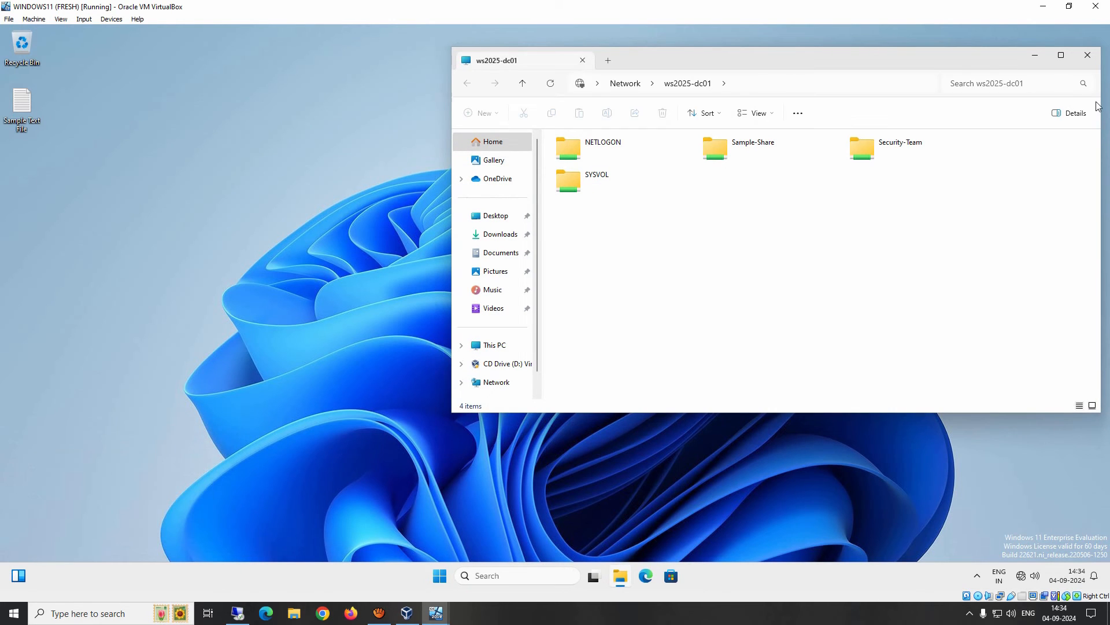
# Open the Security-Team share and create a new folder named 'Ankit data'.
pyautogui.doubleClick(867, 149)
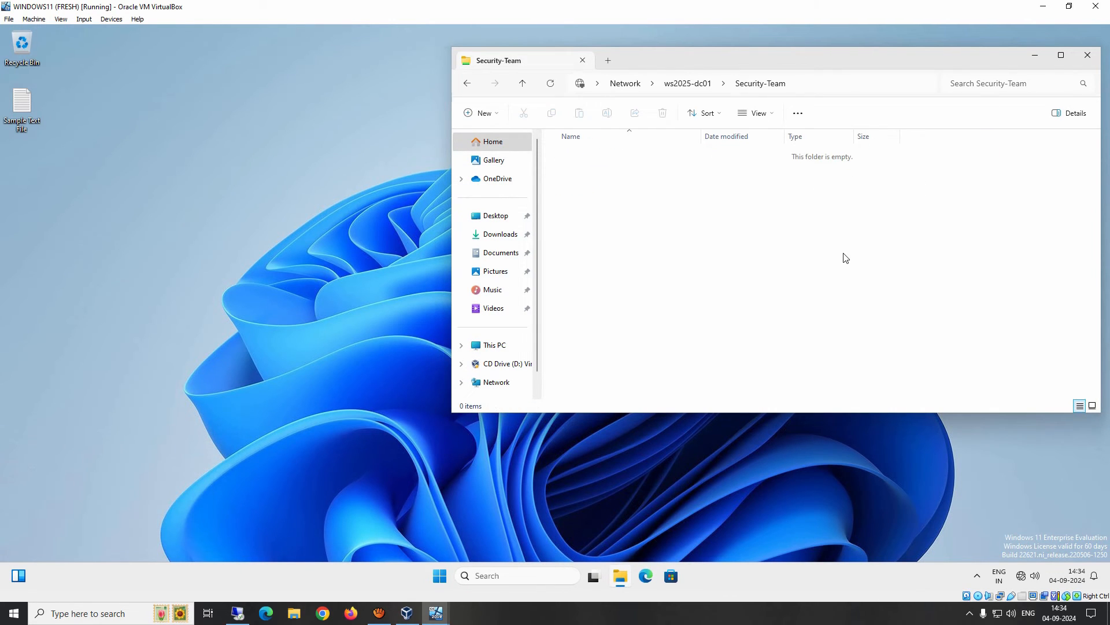
pyautogui.rightClick(621, 190)
pyautogui.moveTo(723, 264)
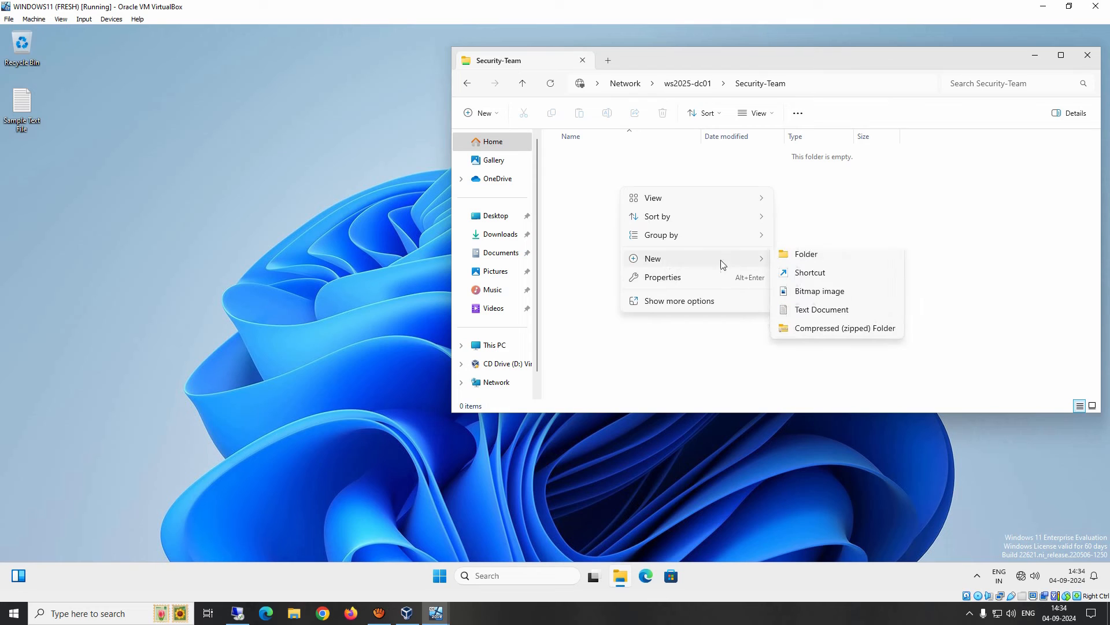
pyautogui.click(817, 255)
pyautogui.write('An')
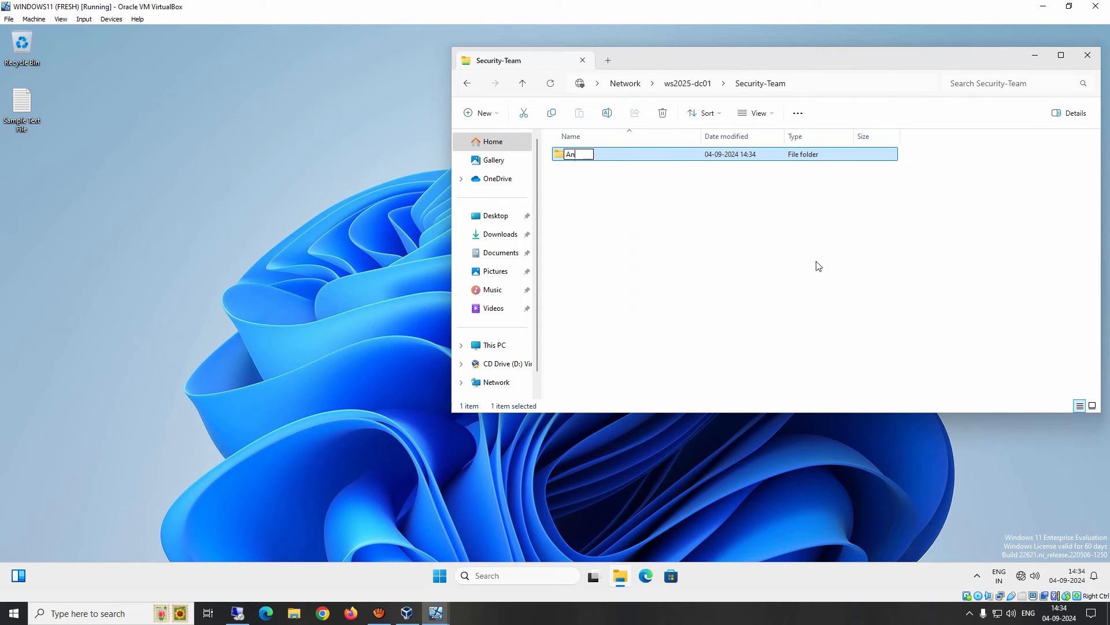
pyautogui.write('kit data')
pyautogui.press('Return')
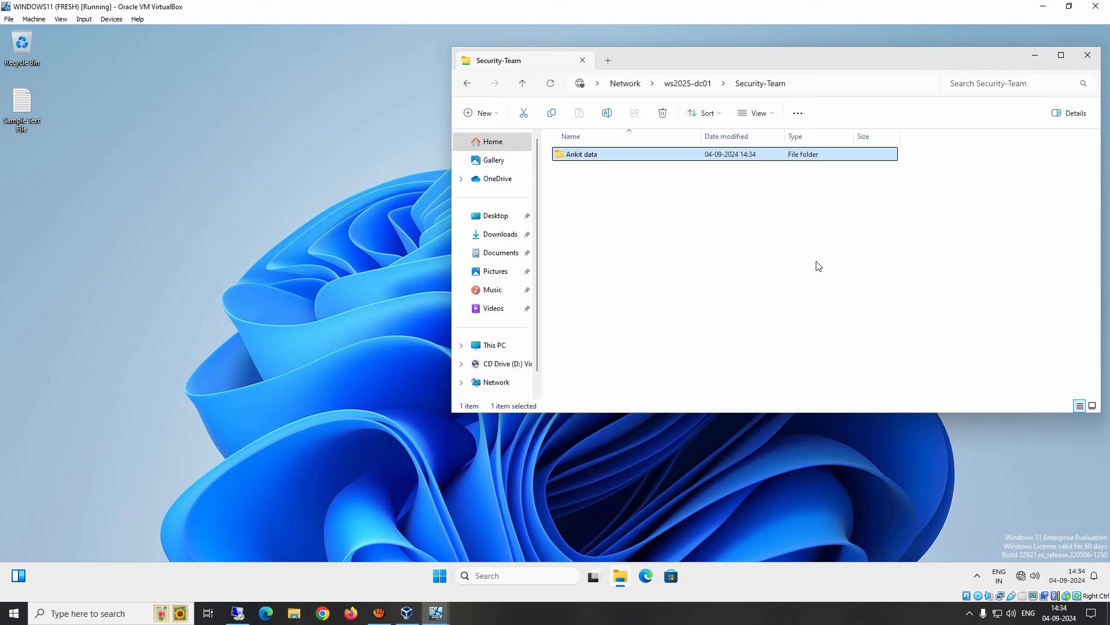
# Delete the Ankit data folder and create a fresh 'Ankit data' folder in its place.
pyautogui.press('Delete')
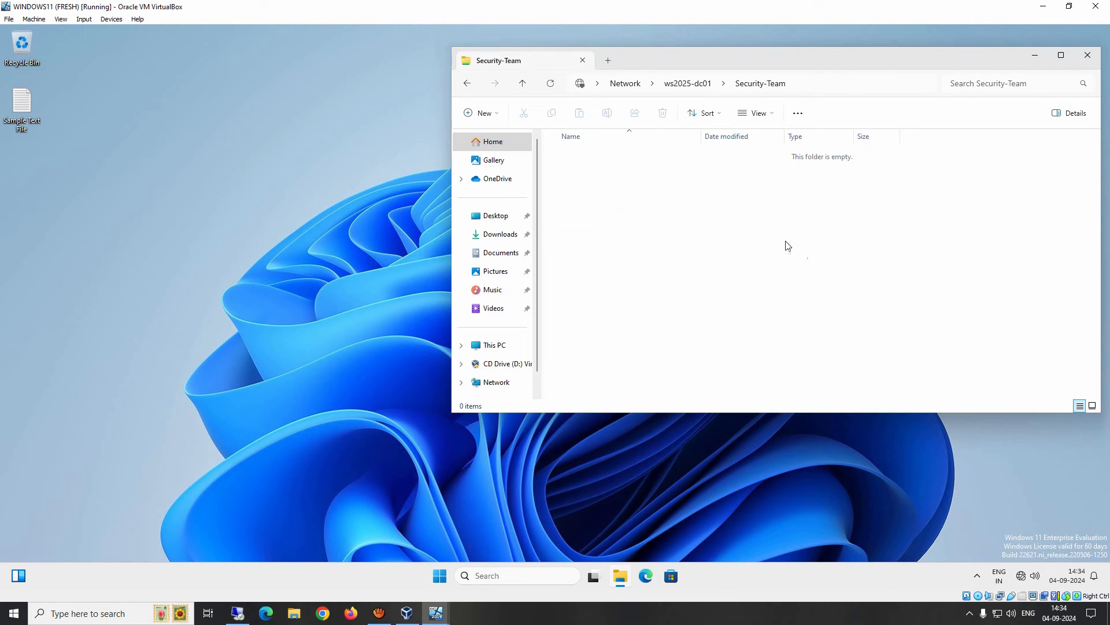
pyautogui.rightClick(658, 207)
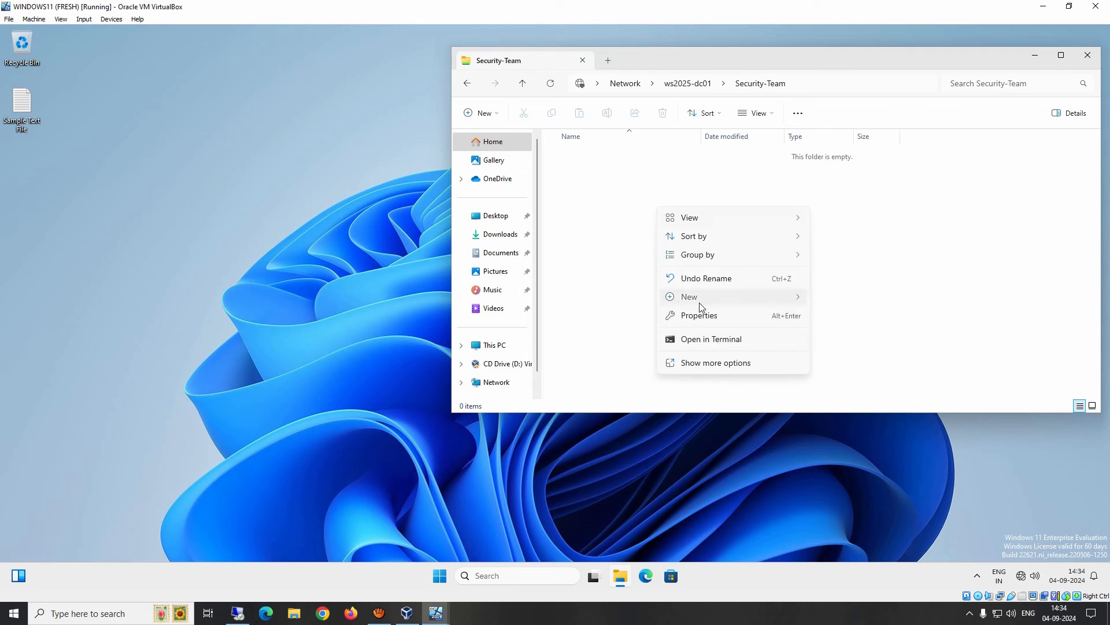
pyautogui.moveTo(703, 298)
pyautogui.click(842, 298)
pyautogui.write('An')
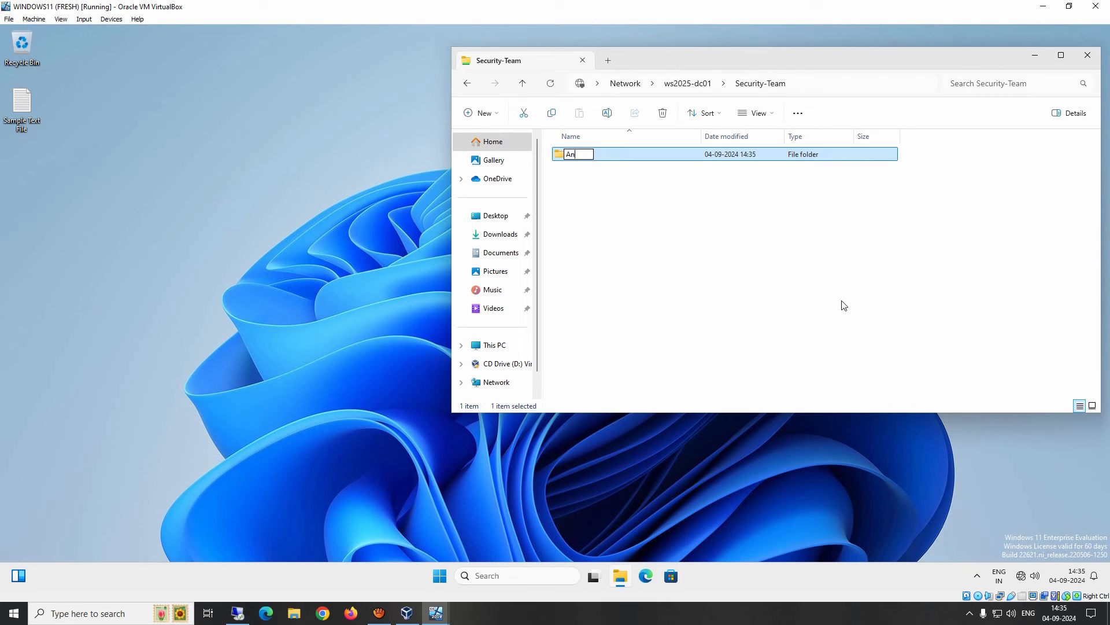
pyautogui.write('kit data')
pyautogui.press('Return')
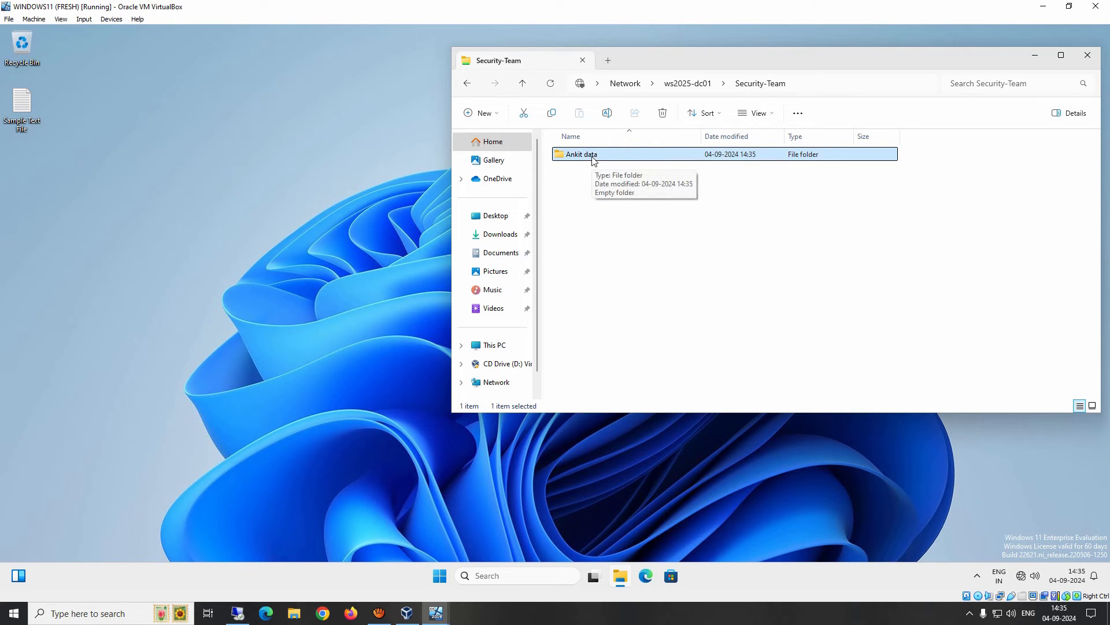
pyautogui.rightClick(592, 158)
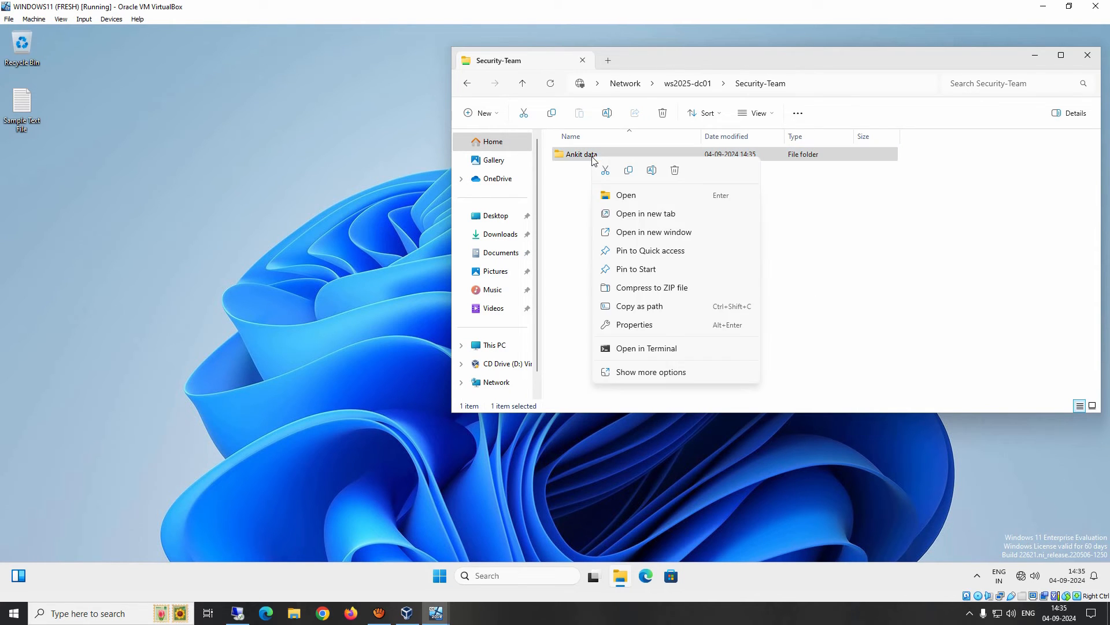
# Open Ankit data's advanced security settings and widen the Inherited from column.
pyautogui.click(630, 326)
pyautogui.click(644, 185)
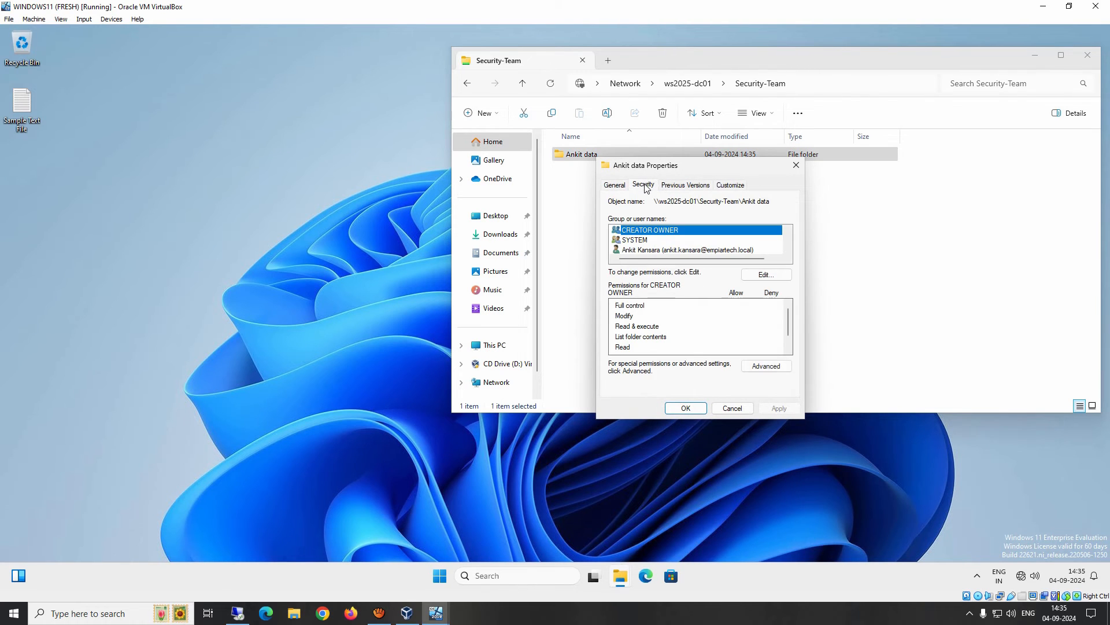
pyautogui.click(766, 365)
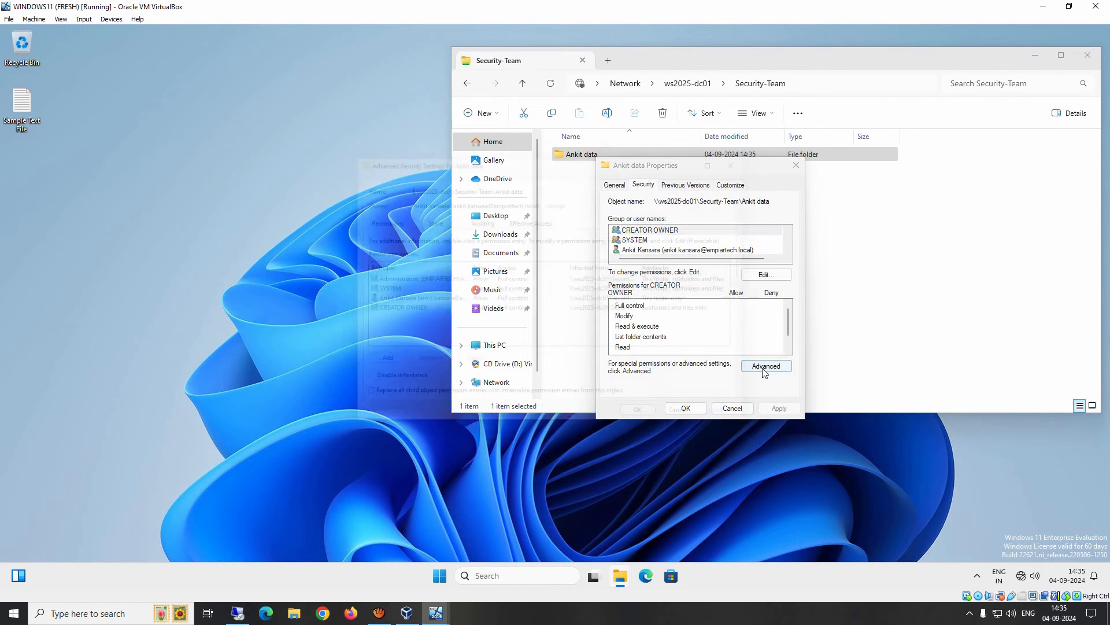
pyautogui.click(409, 281)
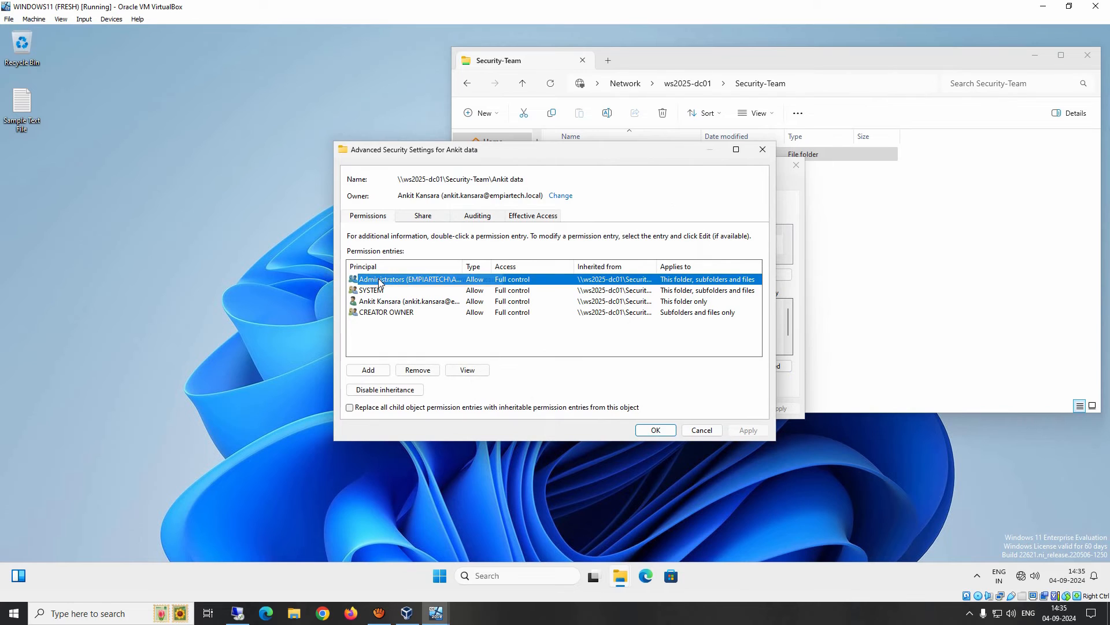
pyautogui.doubleClick(659, 266)
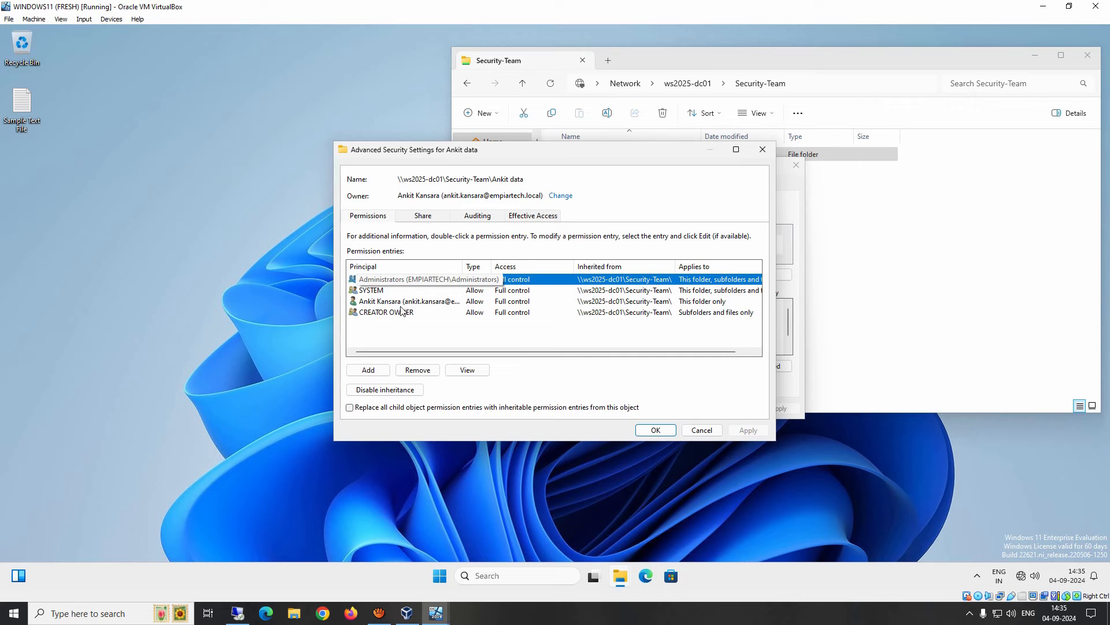
# Inspect the SYSTEM, user and CREATOR OWNER entries, then switch to the Windows Server 2025 VM.
pyautogui.click(378, 291)
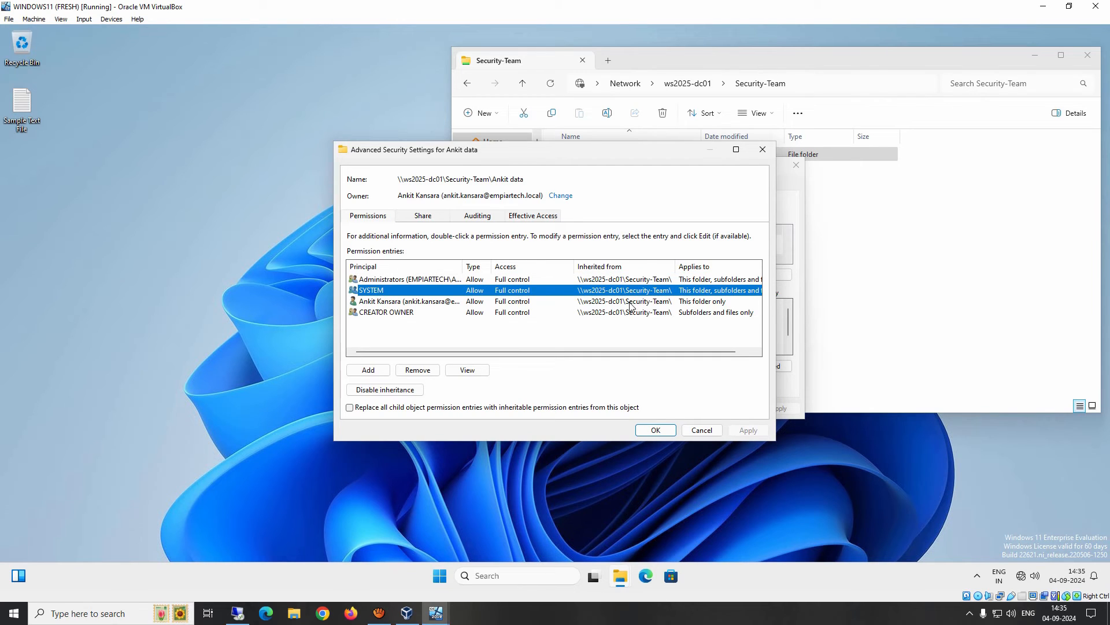
pyautogui.click(631, 303)
pyautogui.click(634, 313)
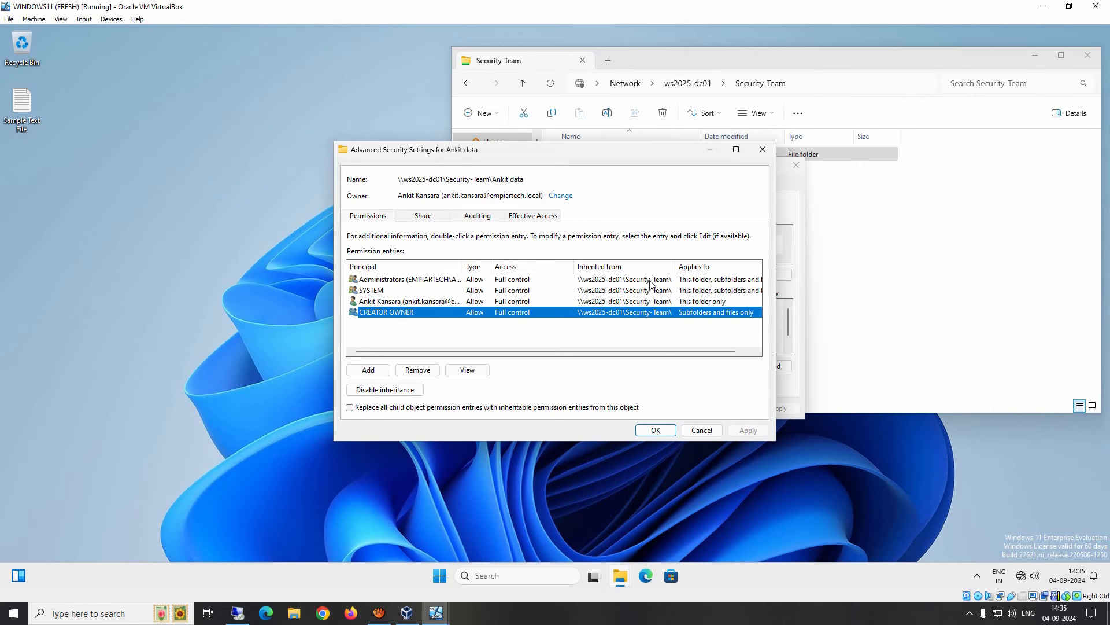
pyautogui.click(403, 339)
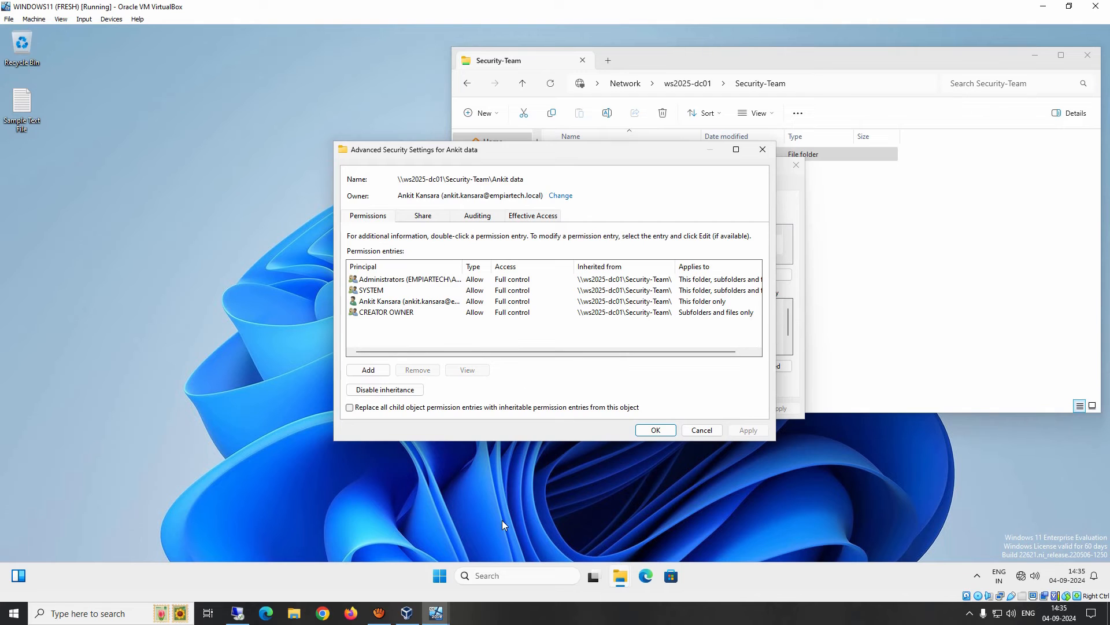
pyautogui.moveTo(436, 613)
pyautogui.click(385, 549)
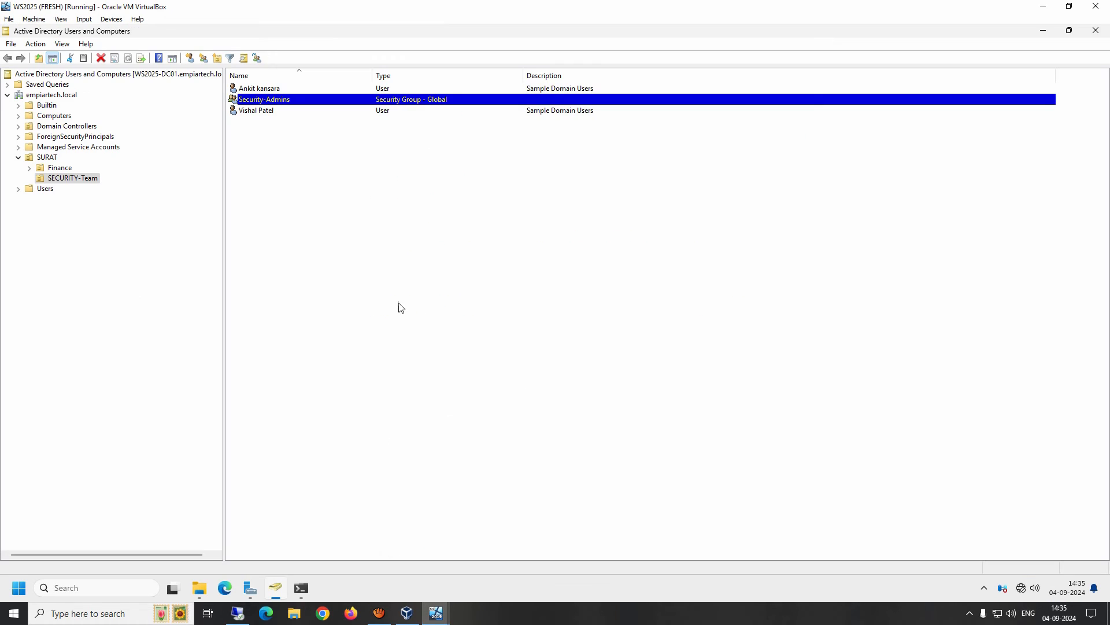
# On the server, open the advanced security settings of the Security-Team folder on D:.
pyautogui.click(200, 589)
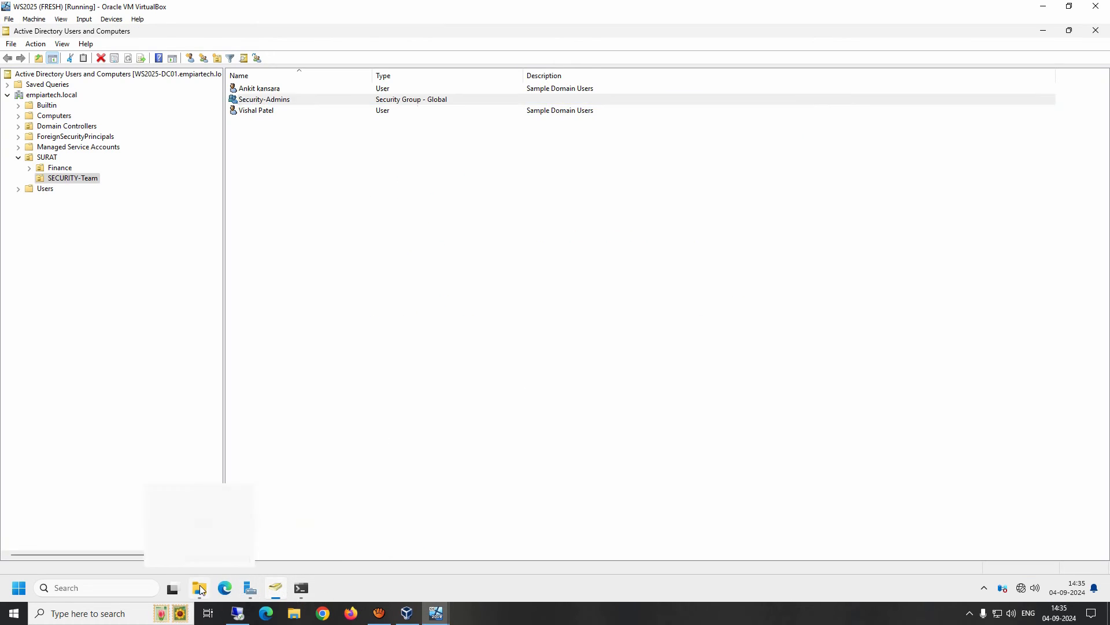
pyautogui.click(371, 244)
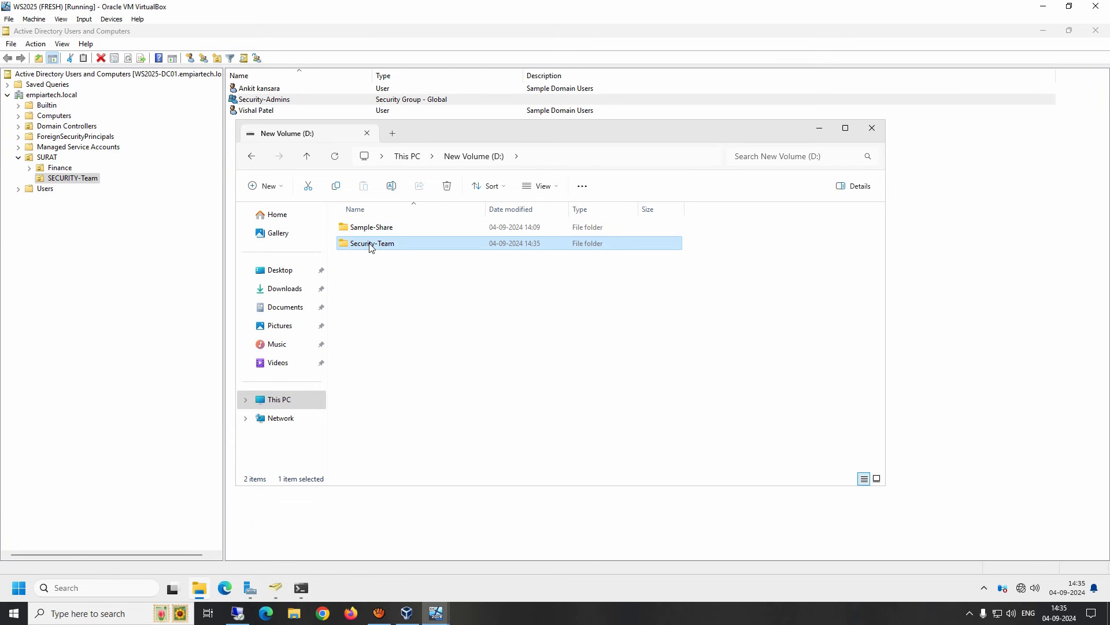
pyautogui.rightClick(371, 244)
pyautogui.click(411, 419)
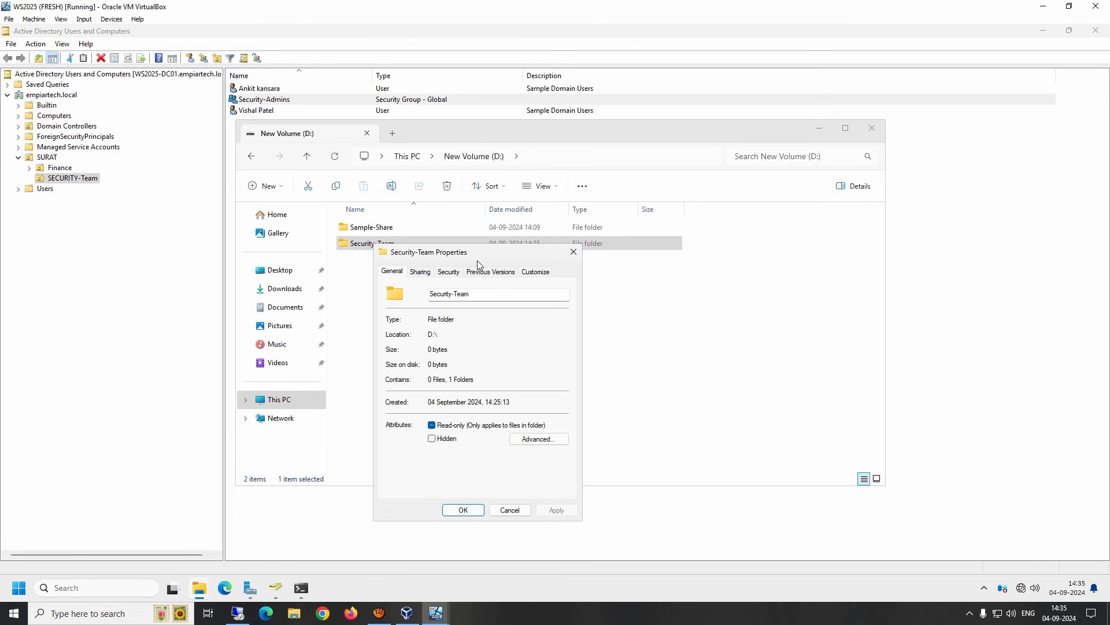
pyautogui.click(458, 273)
pyautogui.click(539, 476)
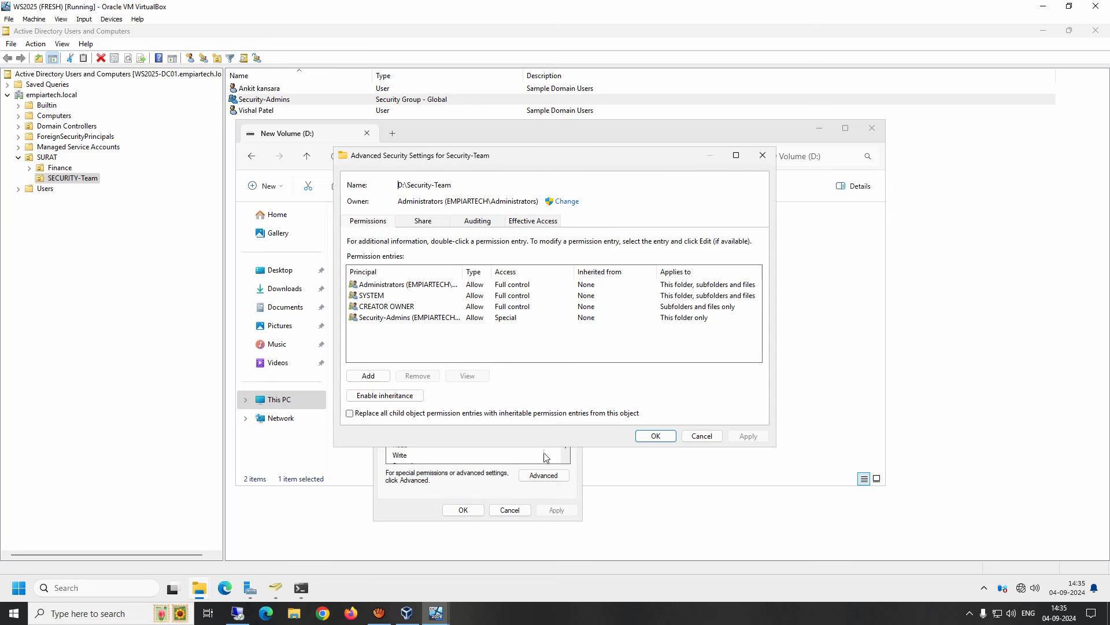
# Review the CREATOR OWNER and Security-Admins entries, then return to the Windows 11 client.
pyautogui.moveTo(463, 271); pyautogui.dragTo(497, 272)
pyautogui.click(380, 307)
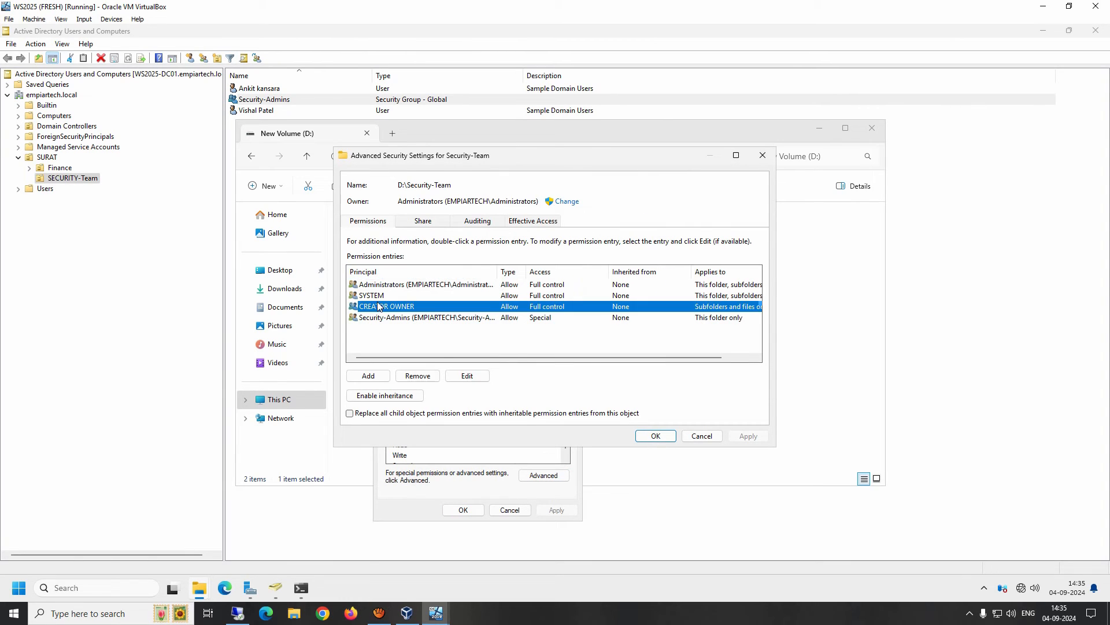
pyautogui.click(379, 317)
pyautogui.moveTo(436, 613)
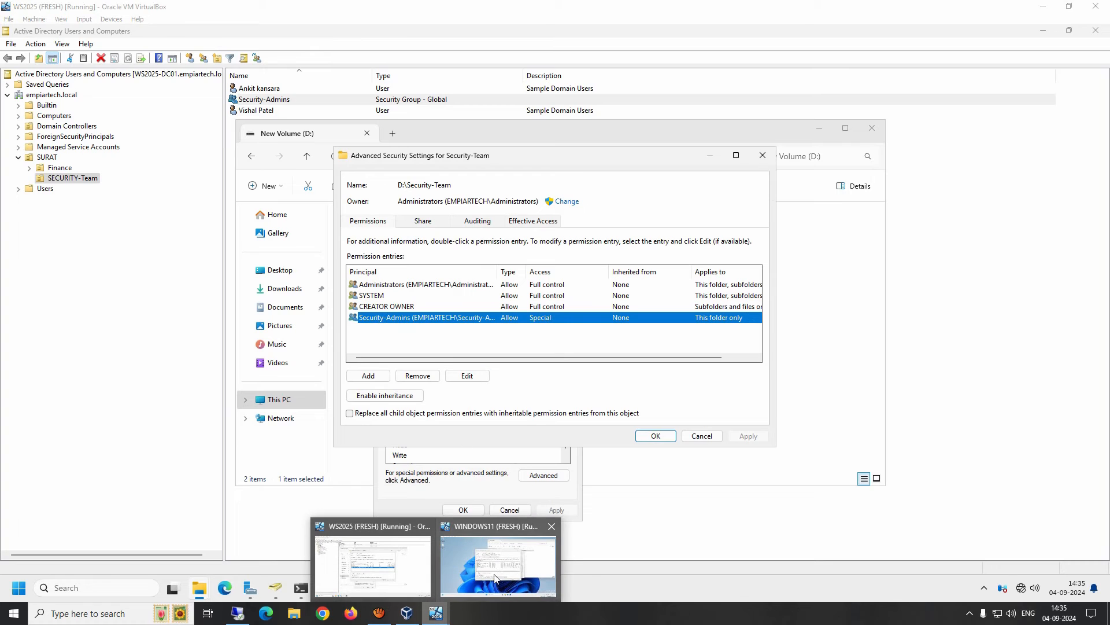
pyautogui.click(513, 557)
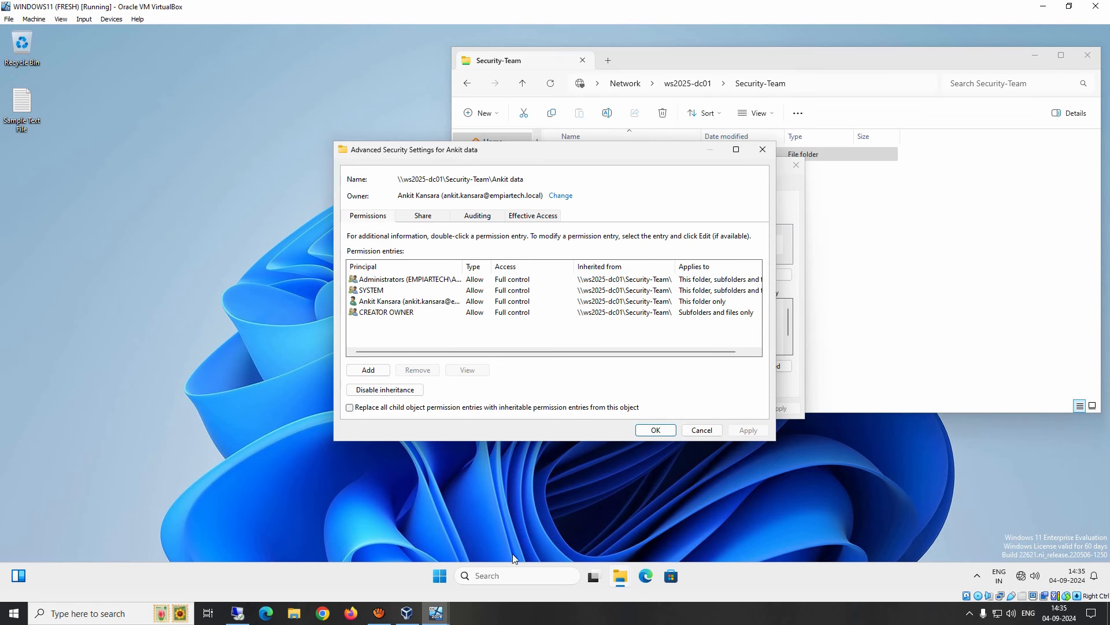
# Review Ankit data's Administrators, SYSTEM, CREATOR OWNER and user entries, comparing with the server's Security-Team settings.
pyautogui.click(421, 281)
pyautogui.click(370, 291)
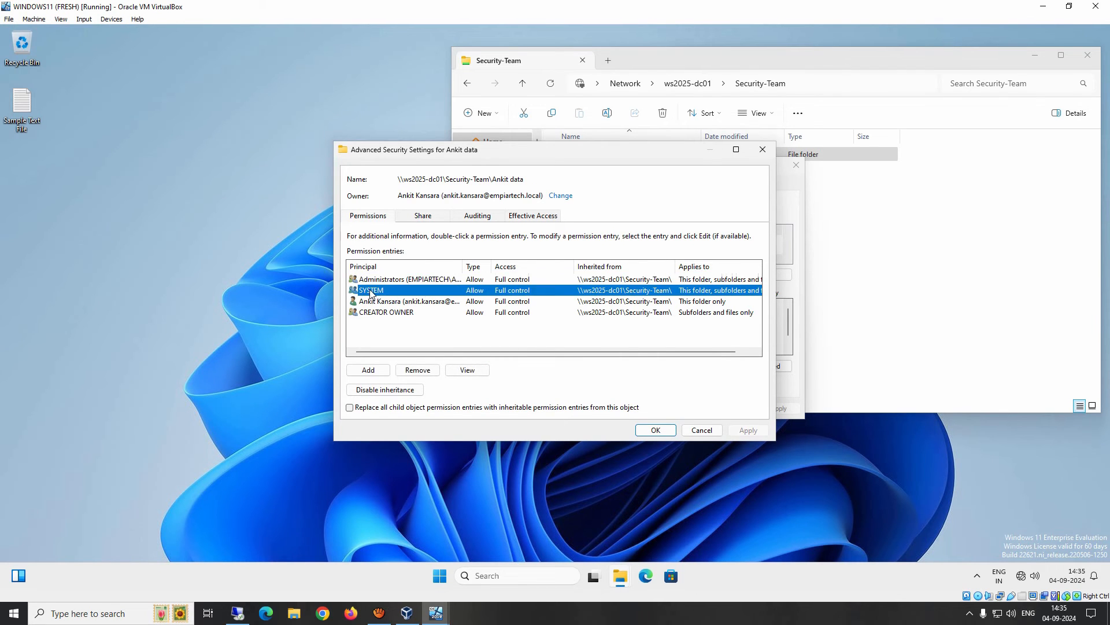
pyautogui.click(384, 316)
pyautogui.click(381, 304)
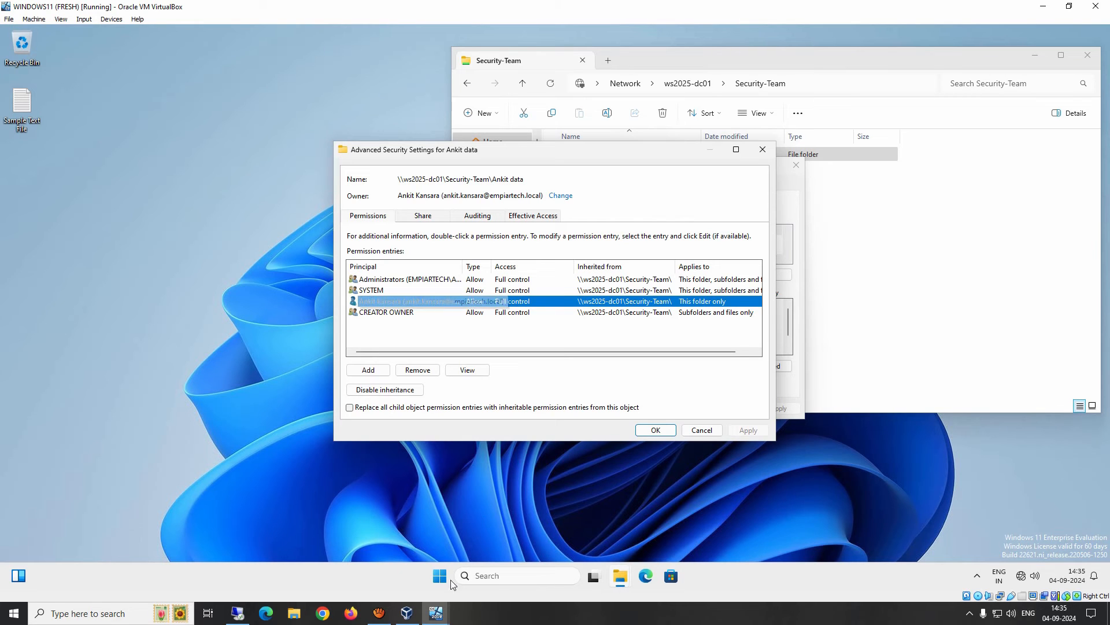
pyautogui.click(436, 613)
pyautogui.click(496, 558)
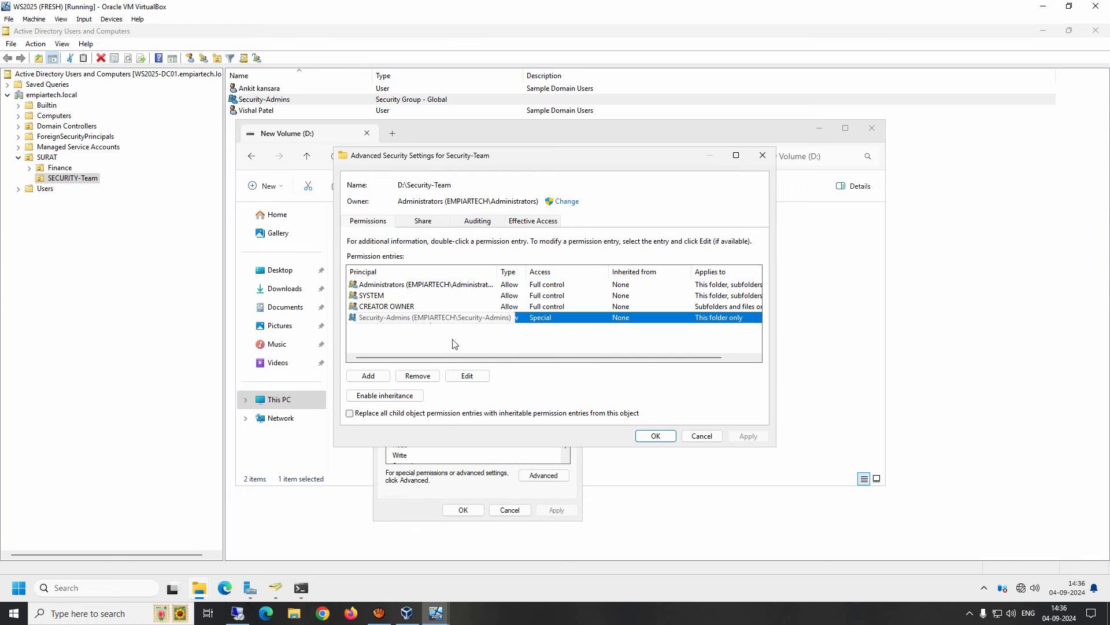
pyautogui.moveTo(489, 357); pyautogui.dragTo(526, 360)
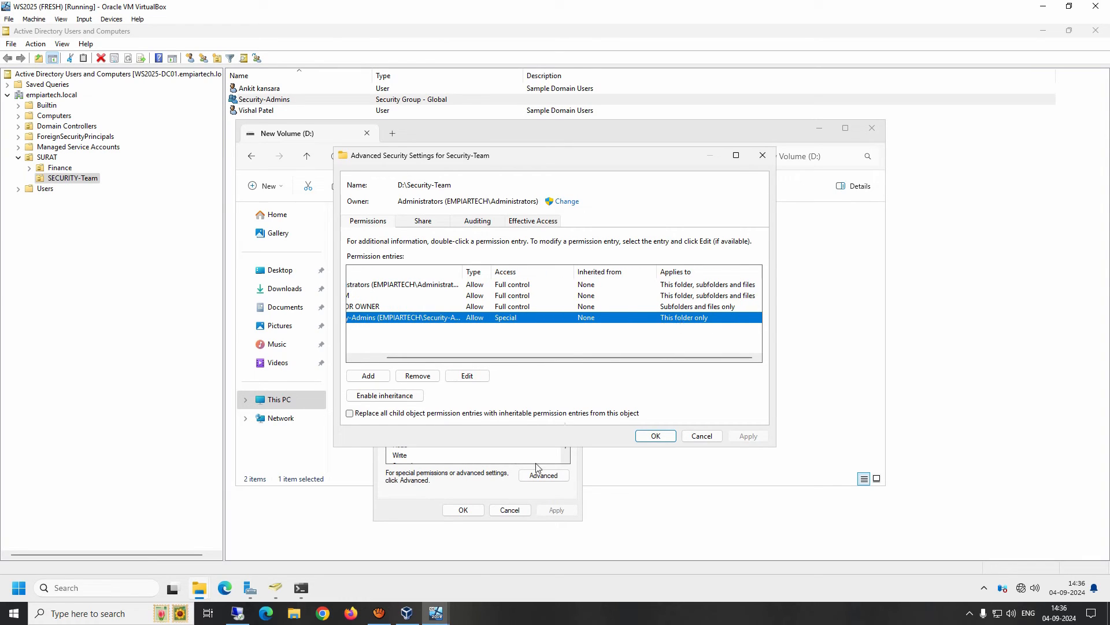
pyautogui.click(449, 547)
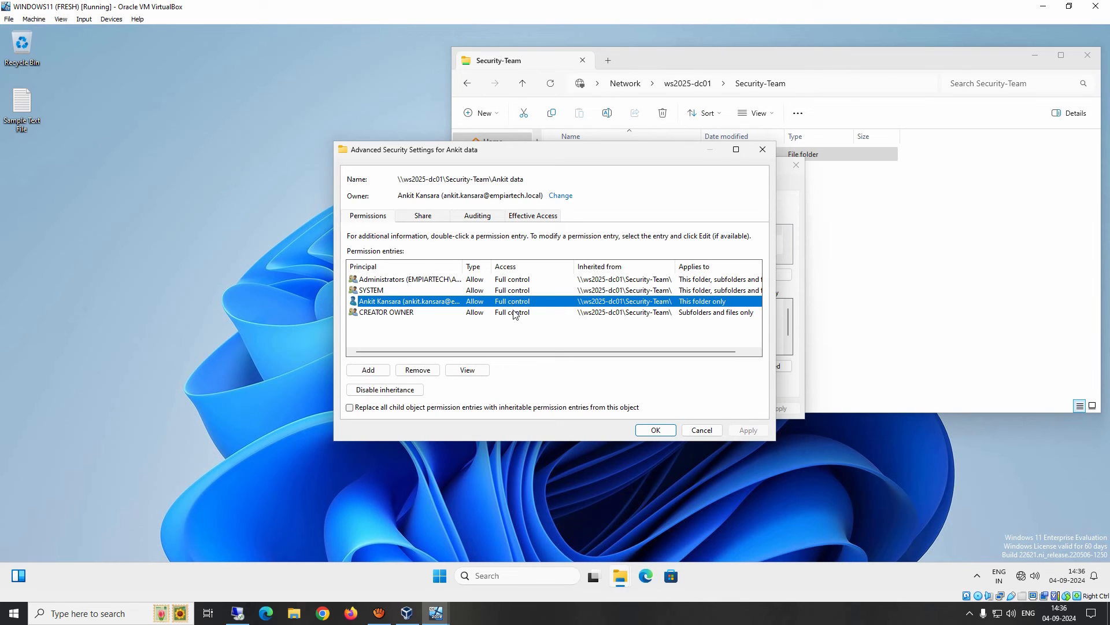
# Recheck the CREATOR OWNER and user entries, then close Ankit data's security dialogs with OK.
pyautogui.click(520, 317)
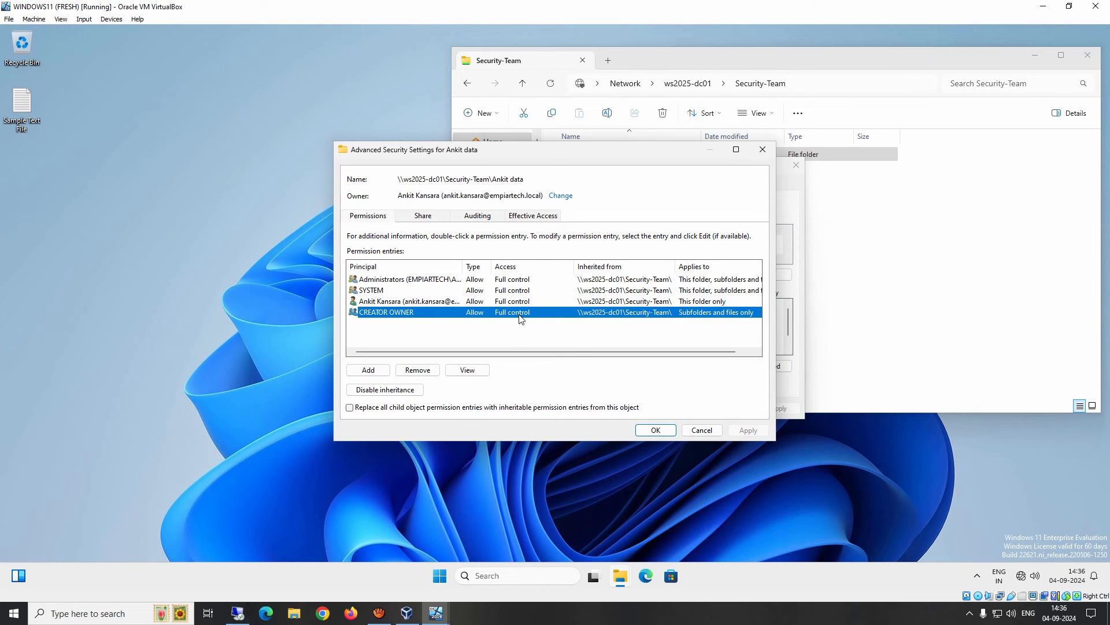
pyautogui.click(503, 303)
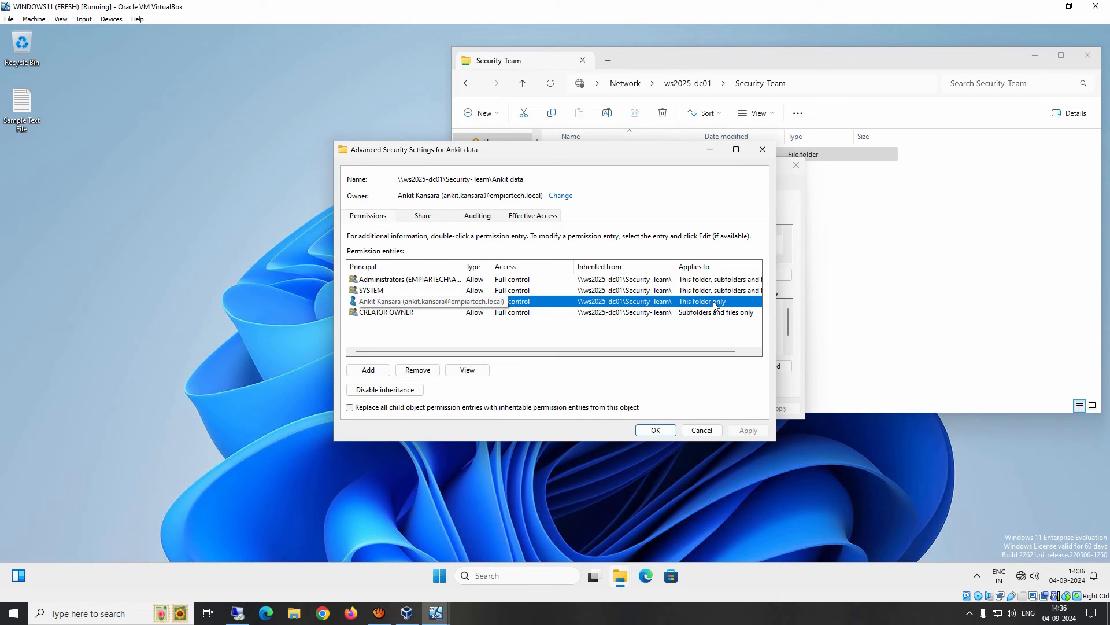
pyautogui.click(659, 431)
pyautogui.click(686, 408)
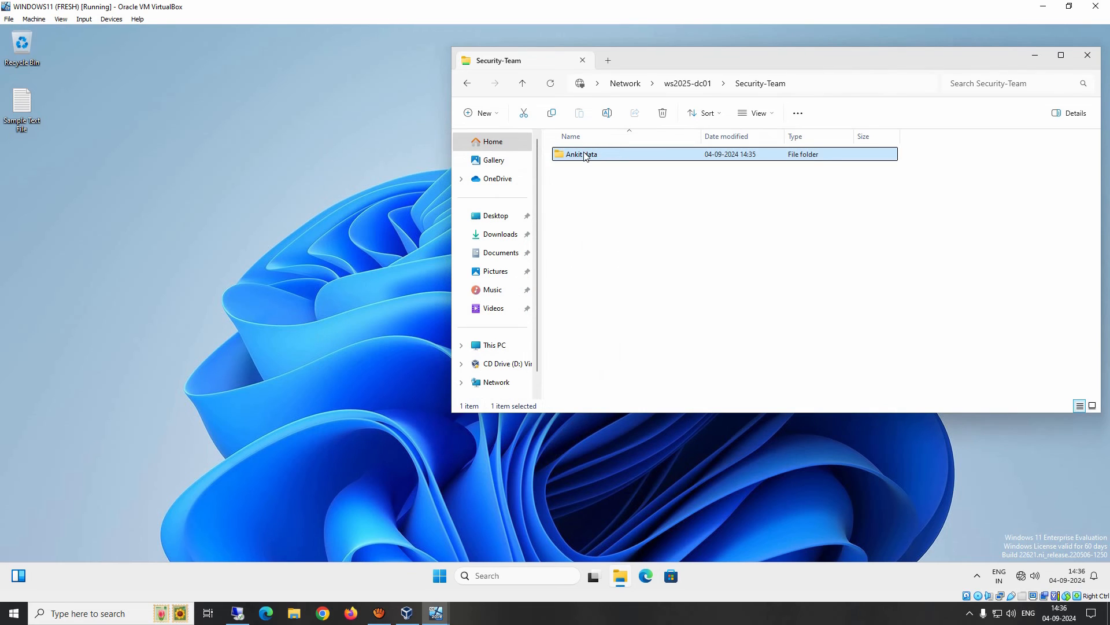
pyautogui.doubleClick(584, 155)
pyautogui.rightClick(588, 189)
pyautogui.moveTo(636, 280)
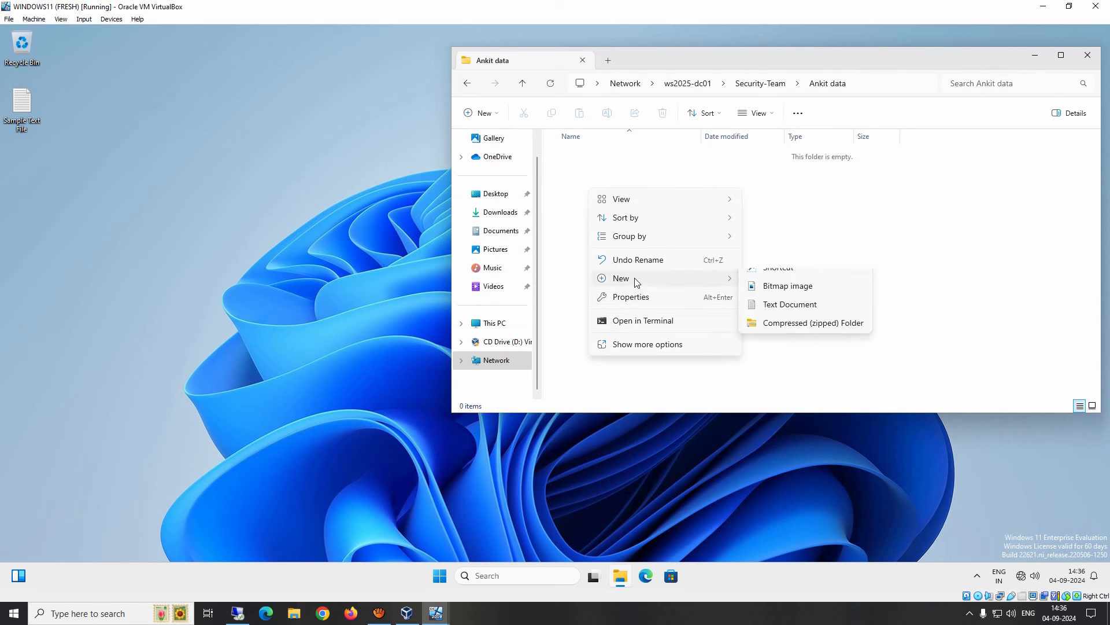
pyautogui.click(786, 337)
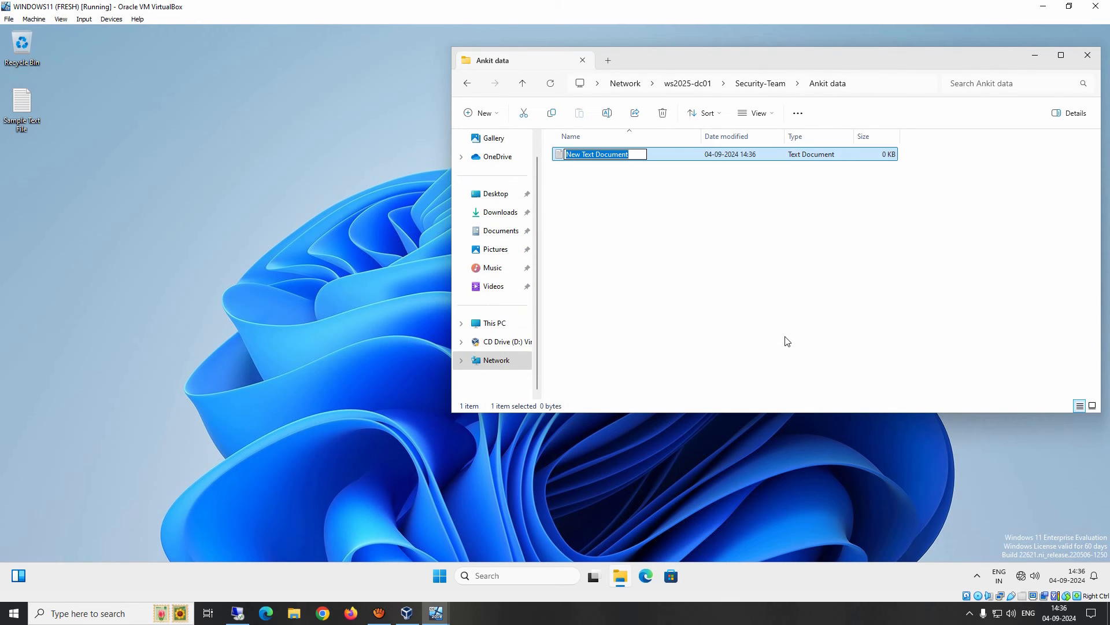
pyautogui.write('Test')
pyautogui.press('Return')
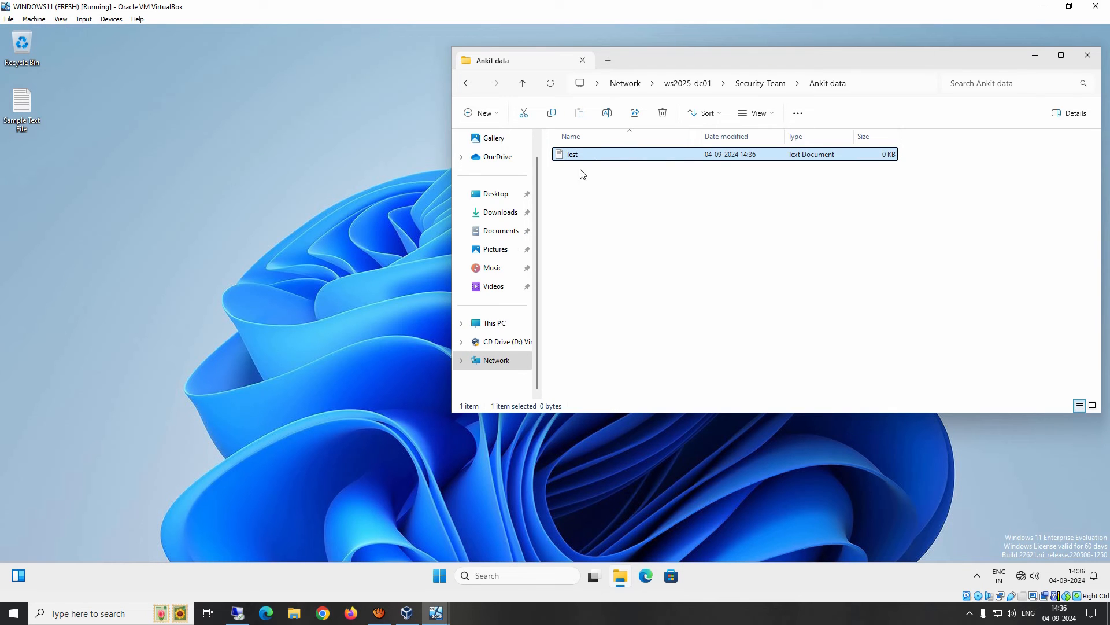
pyautogui.rightClick(576, 157)
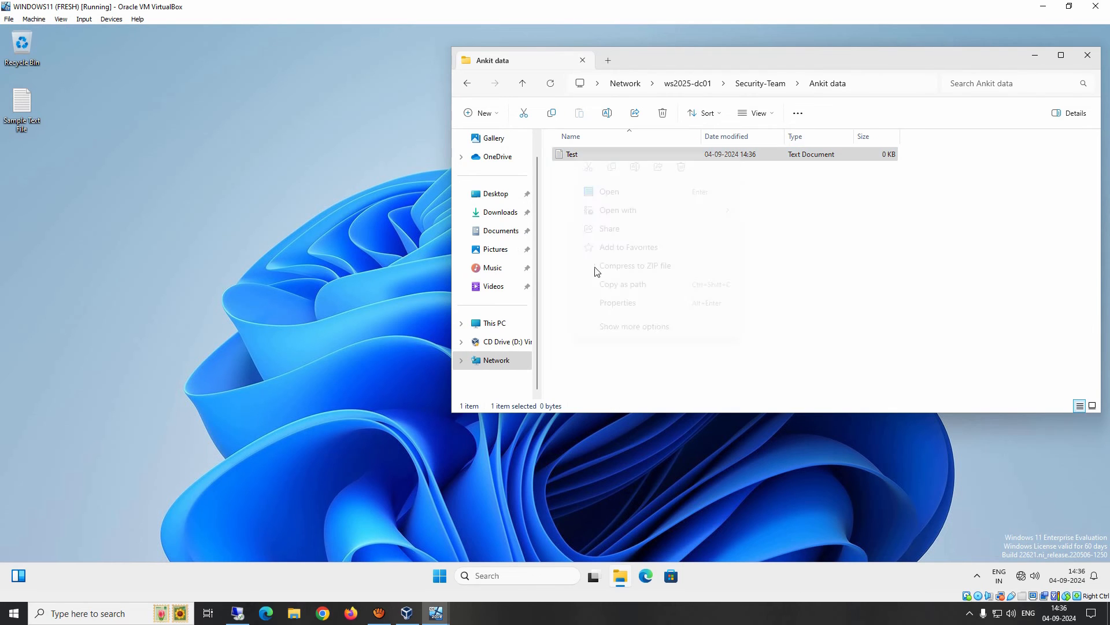
pyautogui.click(614, 303)
pyautogui.click(630, 182)
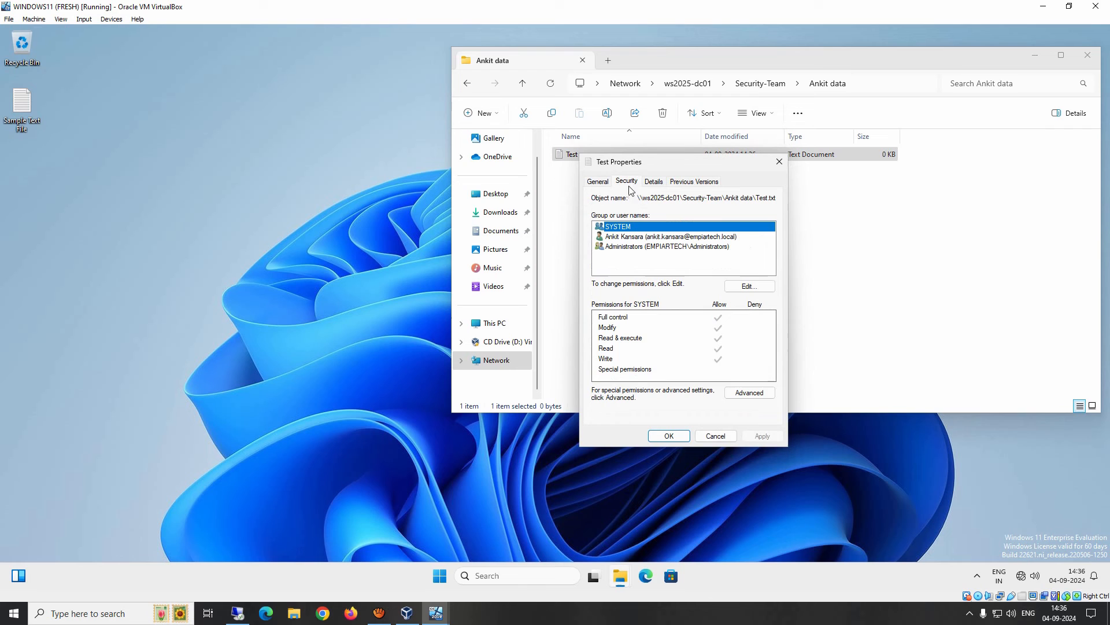
pyautogui.click(749, 392)
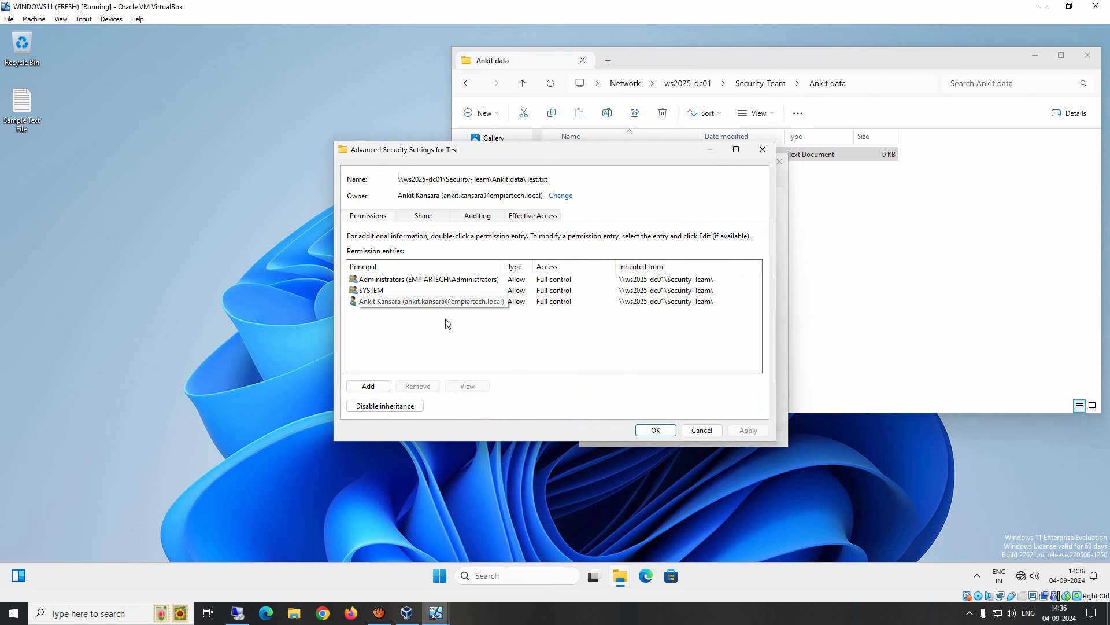
pyautogui.click(420, 281)
pyautogui.click(382, 293)
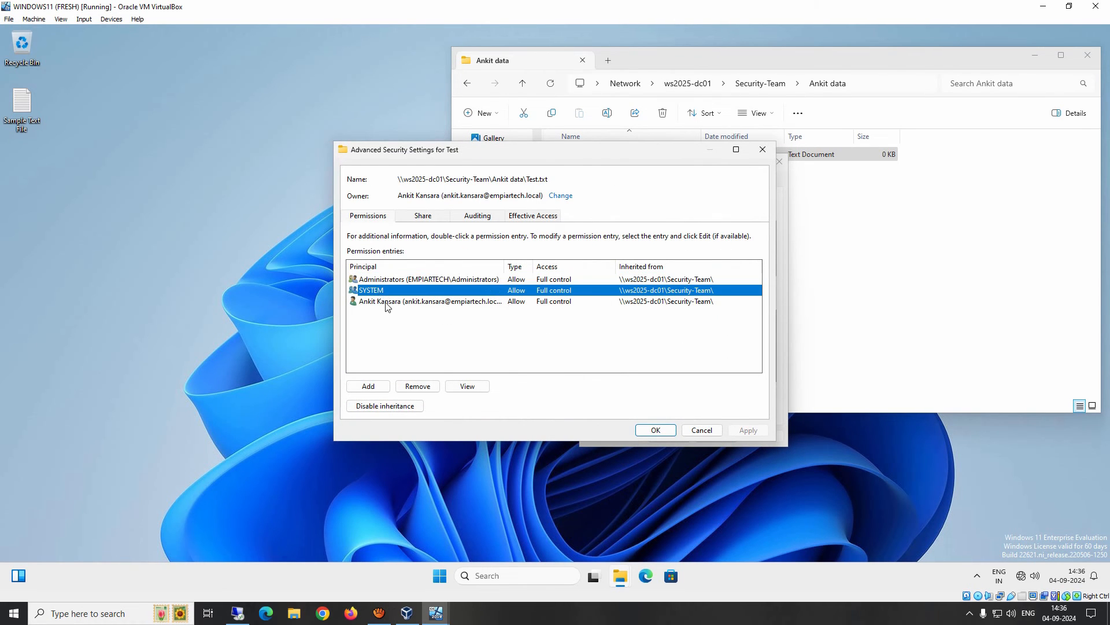
pyautogui.click(386, 304)
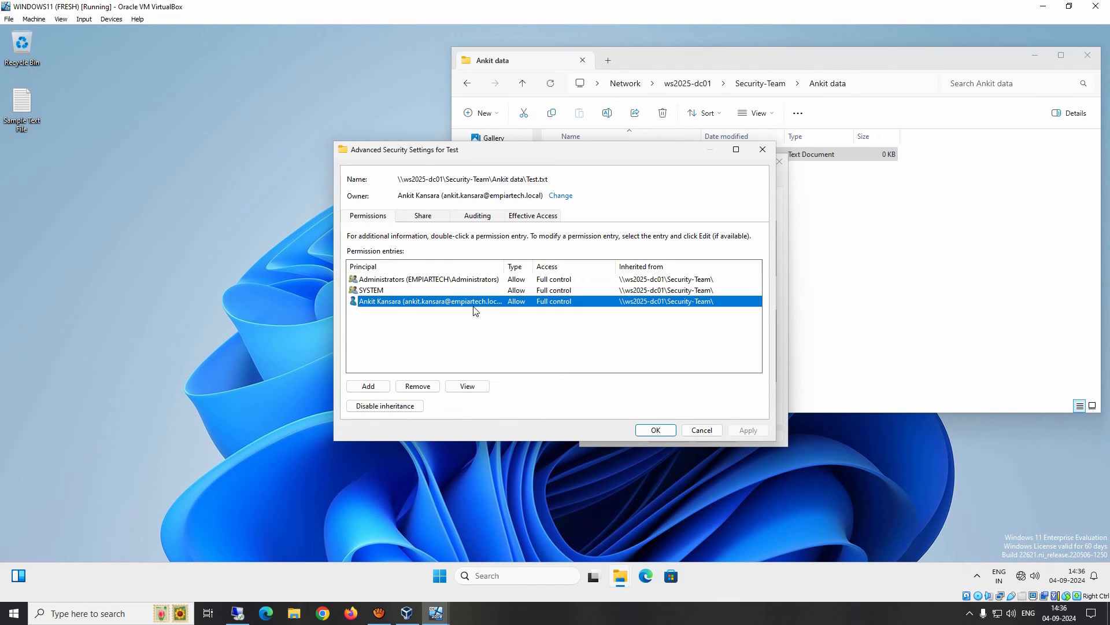
pyautogui.click(643, 432)
pyautogui.click(664, 439)
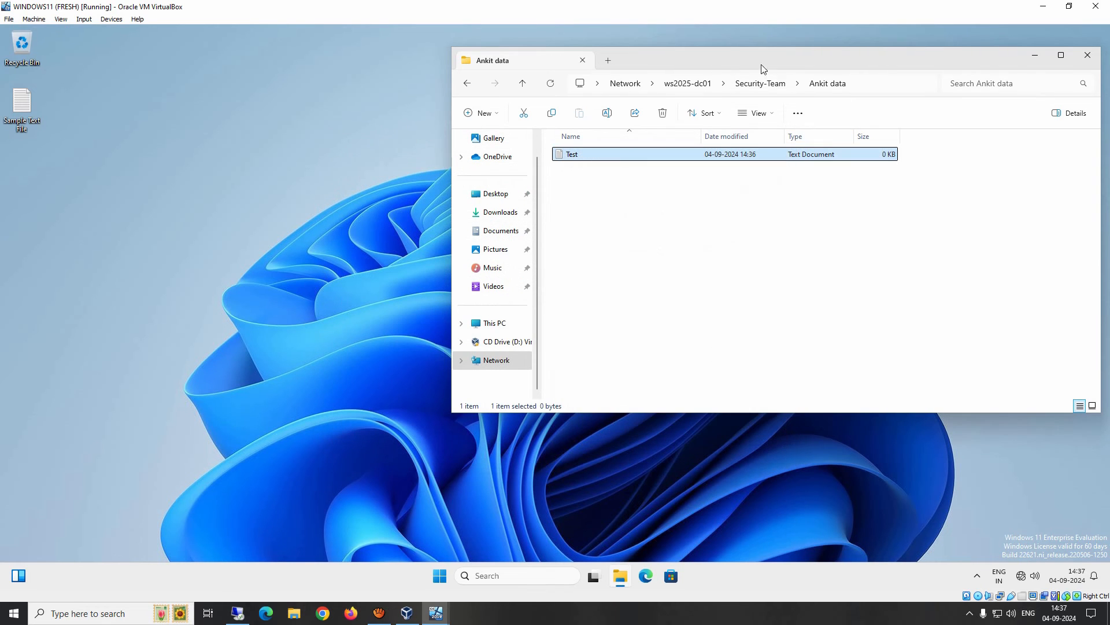
pyautogui.click(761, 85)
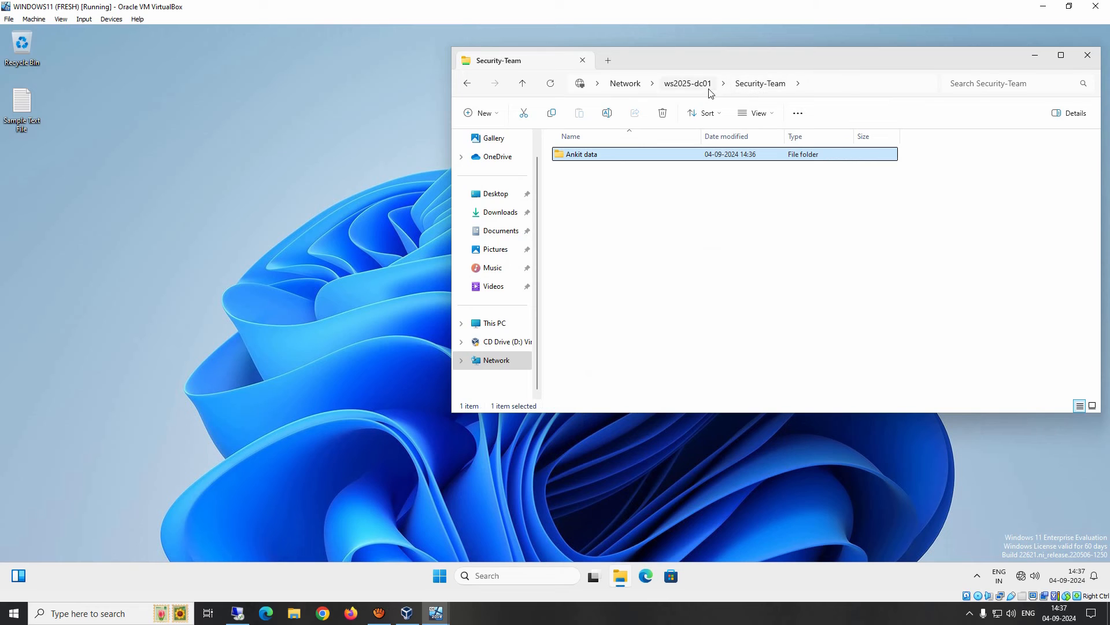
pyautogui.doubleClick(585, 155)
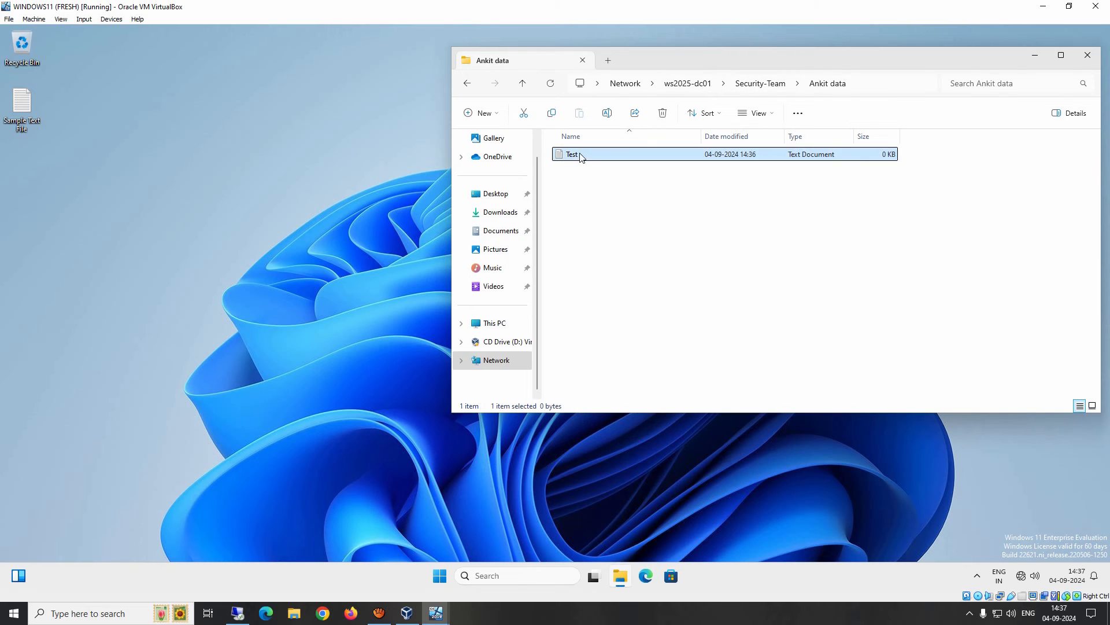
pyautogui.rightClick(578, 155)
pyautogui.click(620, 302)
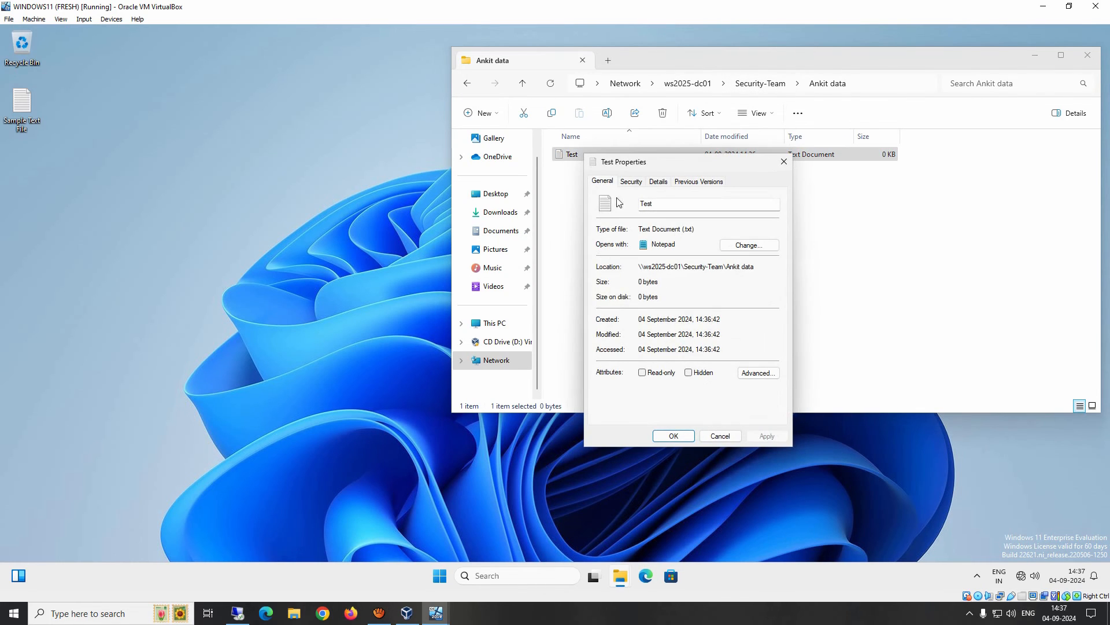
pyautogui.click(629, 182)
pyautogui.click(751, 392)
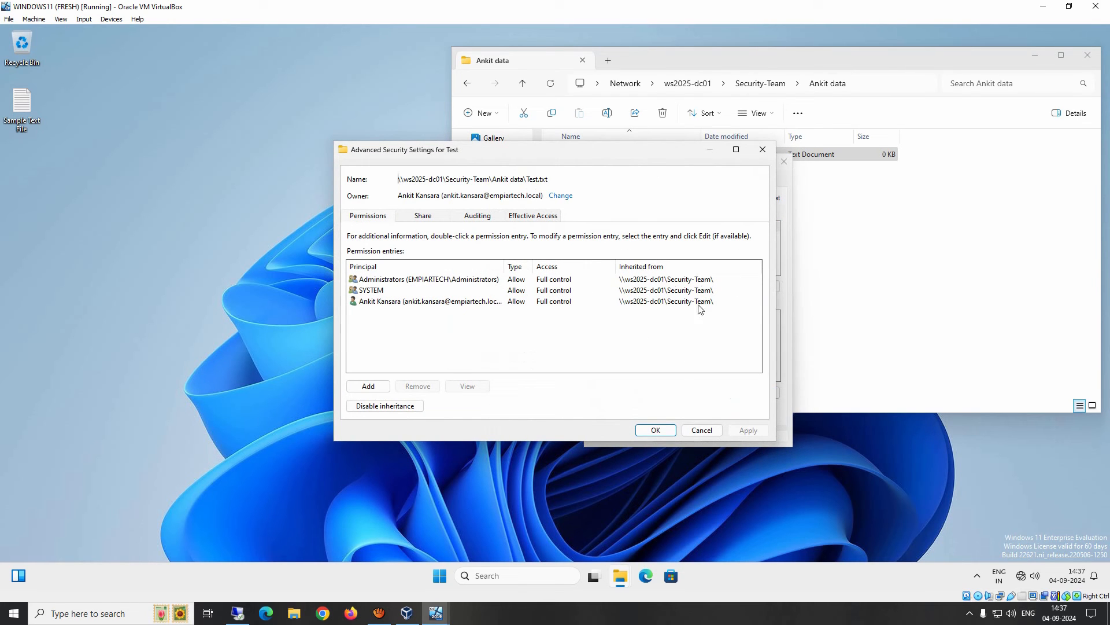
pyautogui.click(701, 430)
pyautogui.click(719, 435)
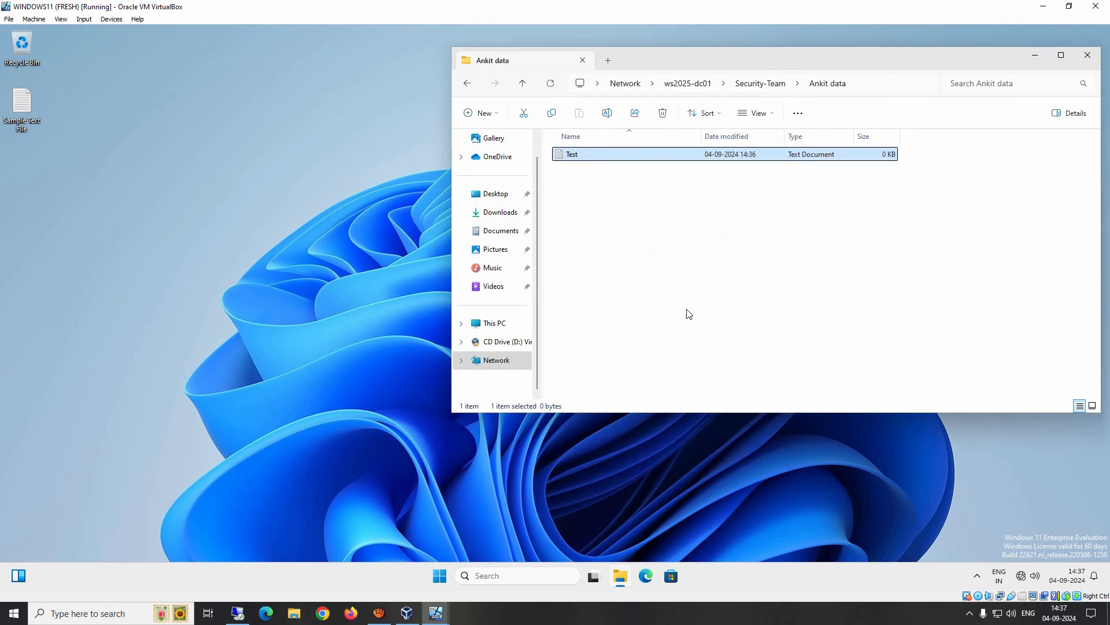
pyautogui.moveTo(431, 617)
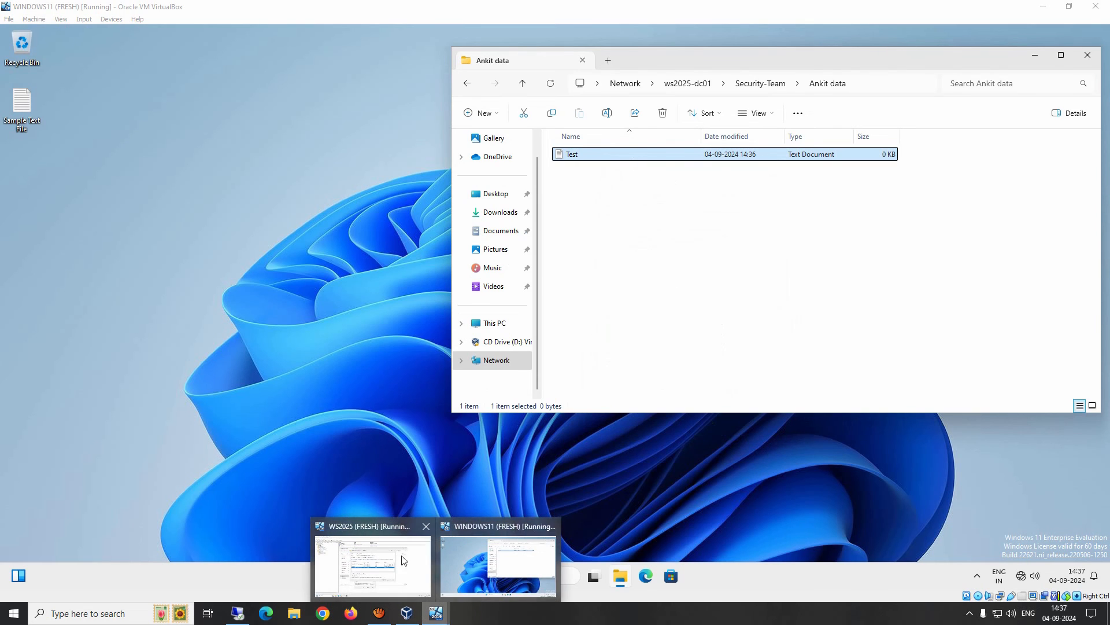
# On the server, cancel the Security-Team security dialogs and return to Active Directory Users and Computers.
pyautogui.click(371, 564)
pyautogui.click(702, 436)
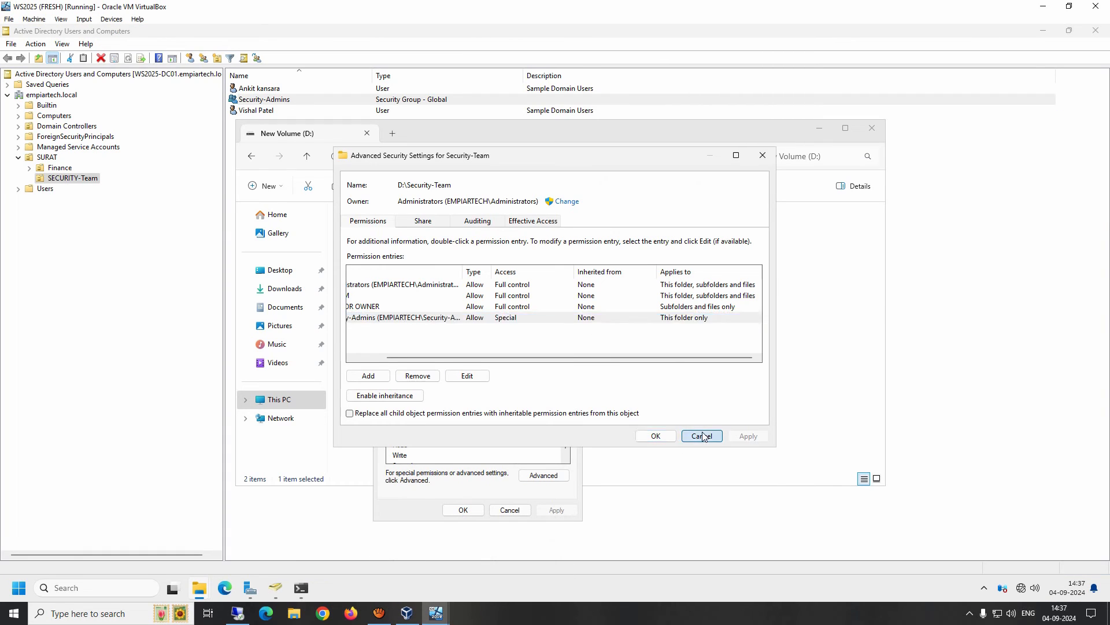
pyautogui.click(509, 510)
pyautogui.click(518, 518)
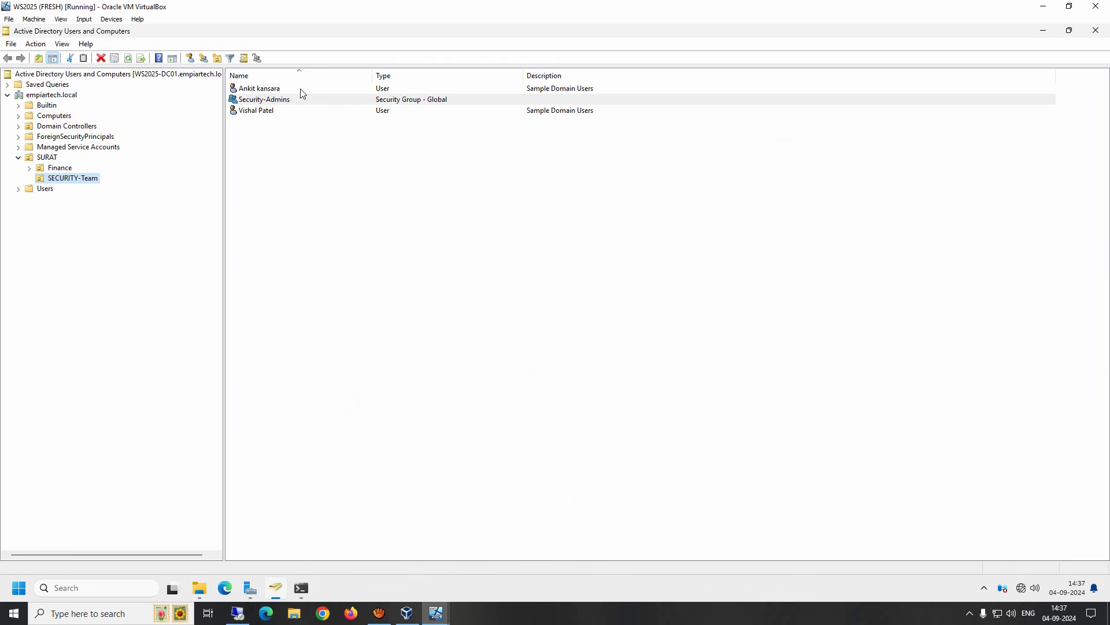
# Add the second domain user as a member of Security-Admins, apply it, and return to the client.
pyautogui.click(277, 101)
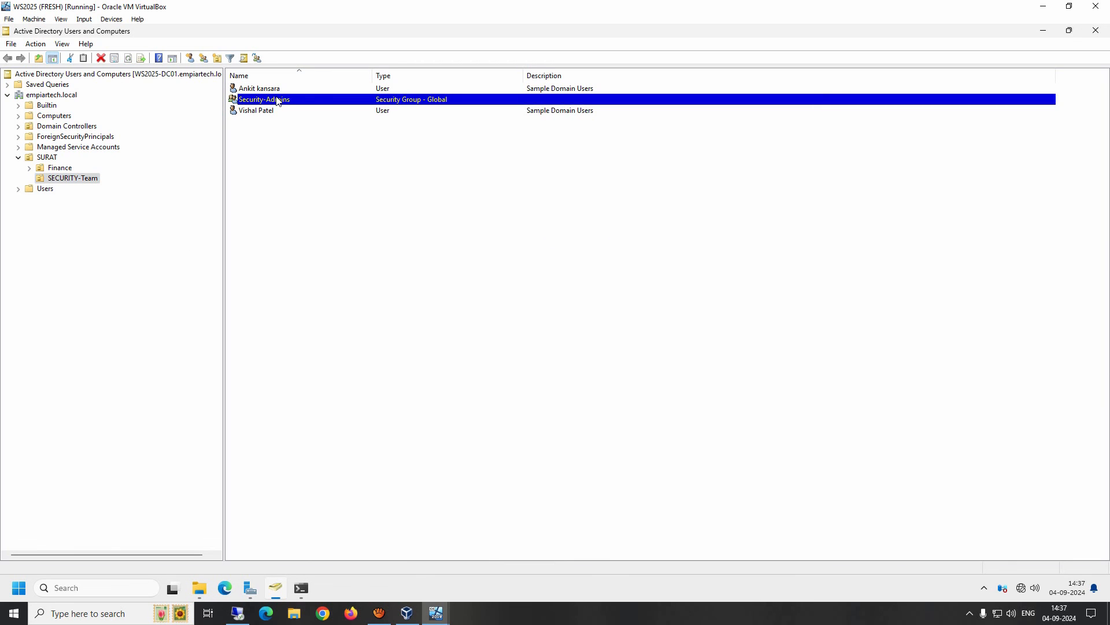
pyautogui.doubleClick(323, 101)
pyautogui.click(485, 170)
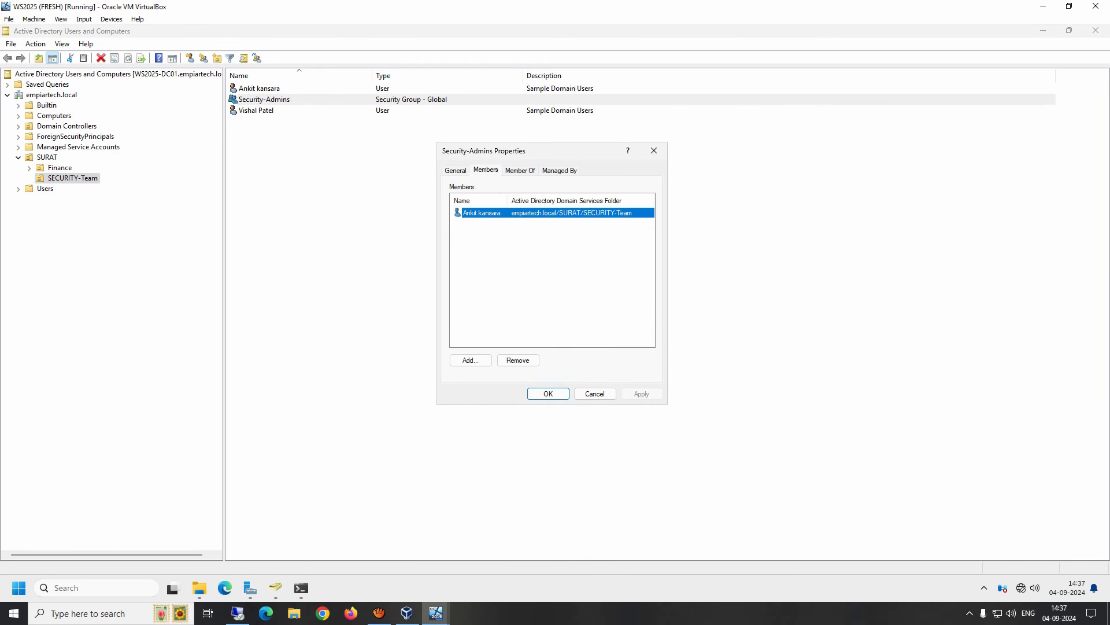
pyautogui.click(471, 360)
pyautogui.write('visha')
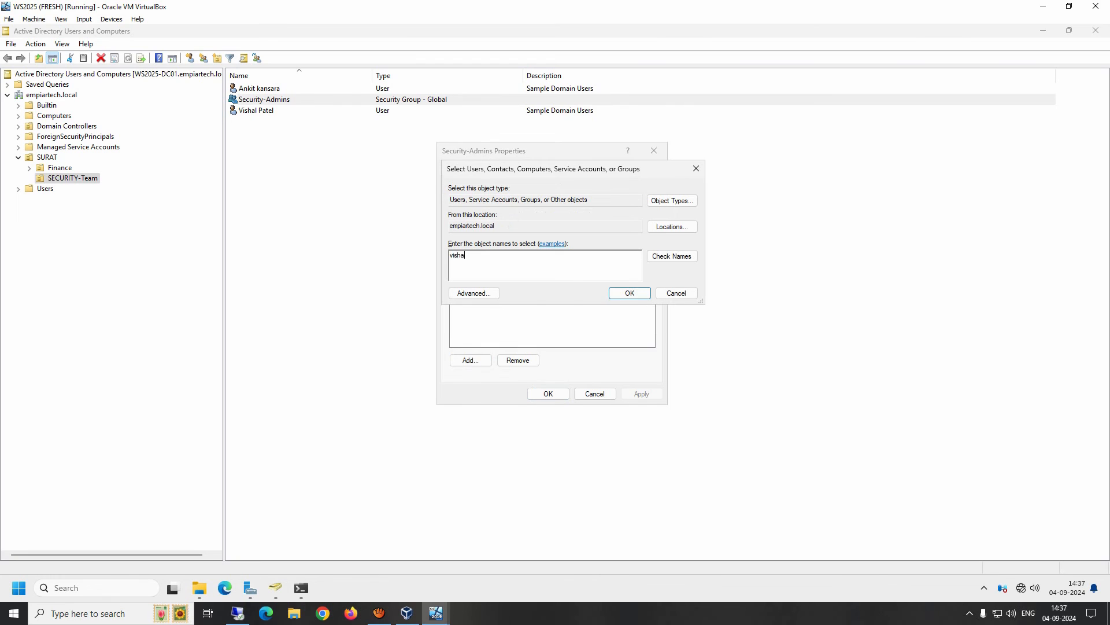
pyautogui.press('Return')
pyautogui.click(645, 394)
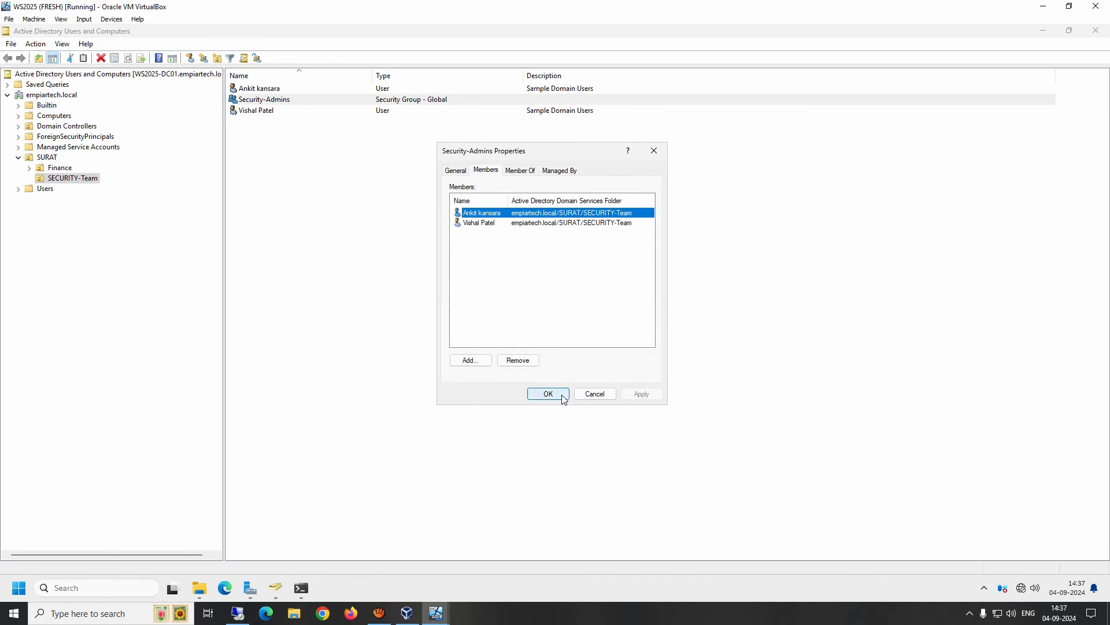
pyautogui.click(564, 399)
pyautogui.moveTo(407, 613)
pyautogui.click(492, 556)
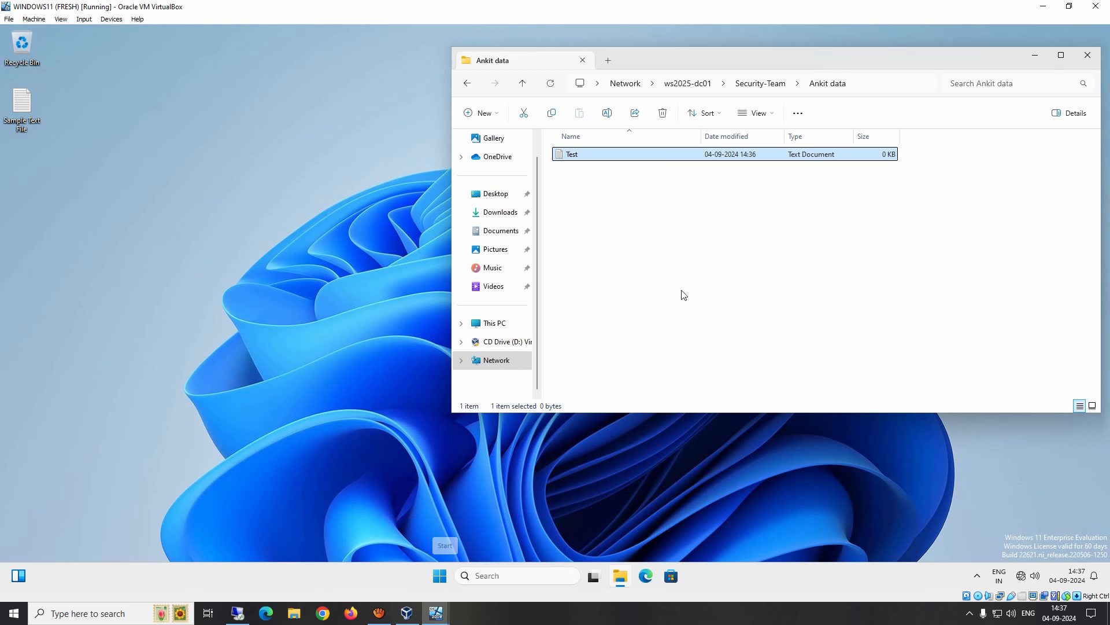
# Sign the current user out of Windows 11 with the logoff command.
pyautogui.press('super+r')
pyautogui.write('l')
pyautogui.press('Down')
pyautogui.press('Return')
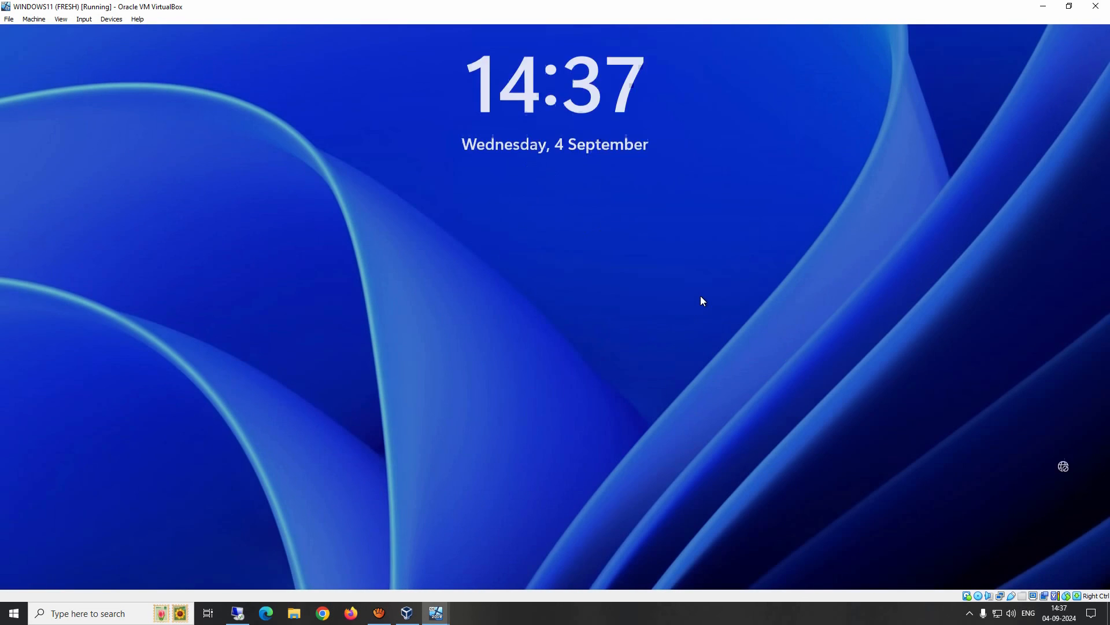
# Try signing in as the second domain user and dismiss the incorrect-password error.
pyautogui.click(700, 296)
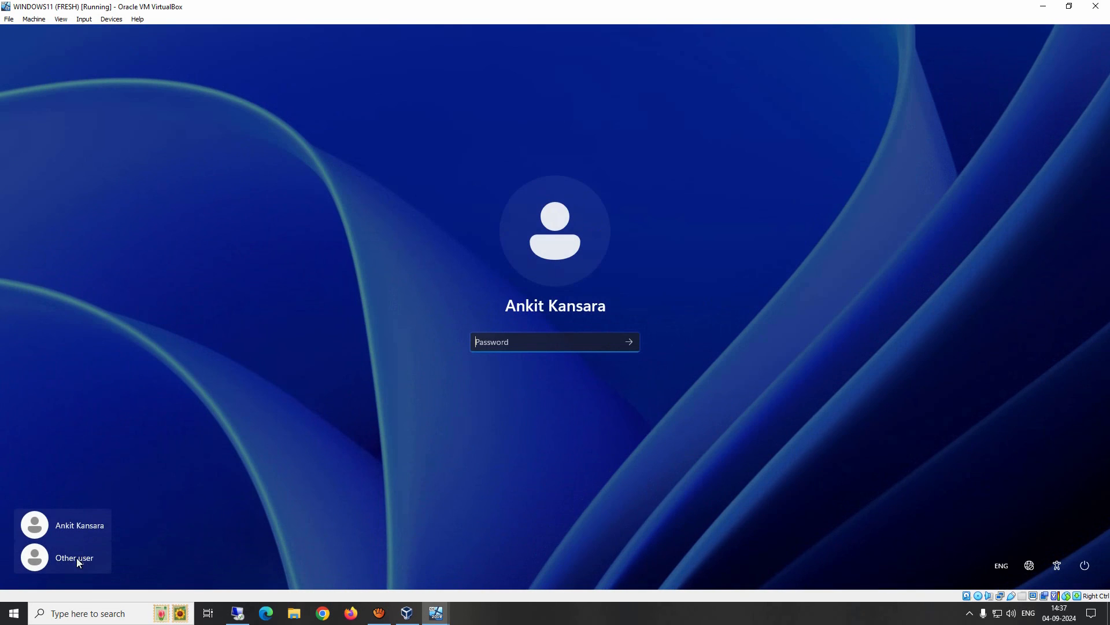
pyautogui.click(76, 557)
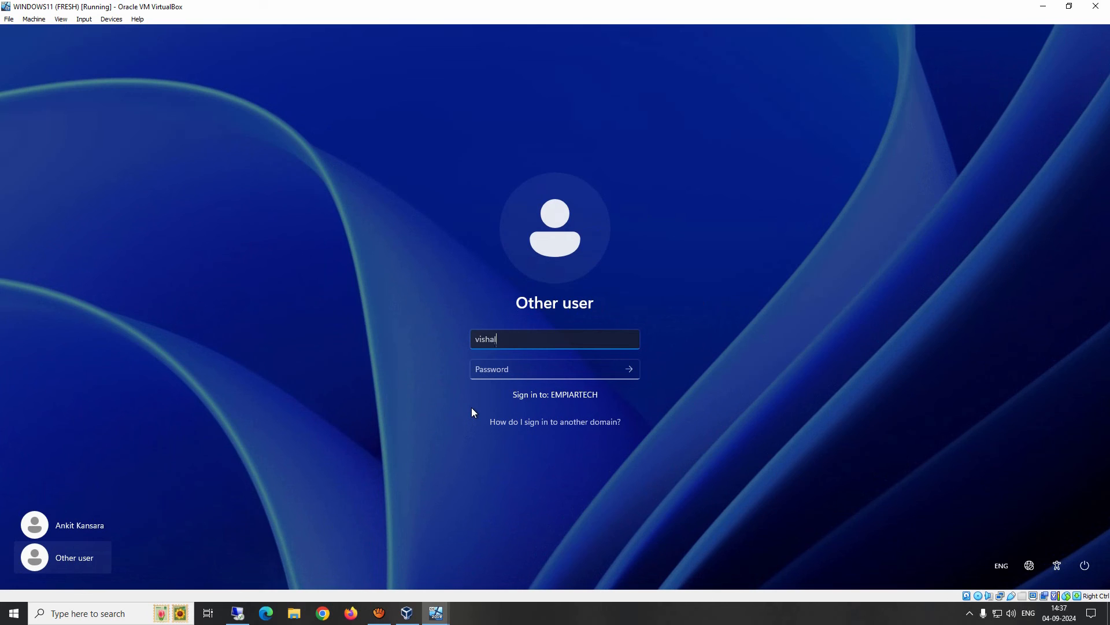
pyautogui.press('Tab')
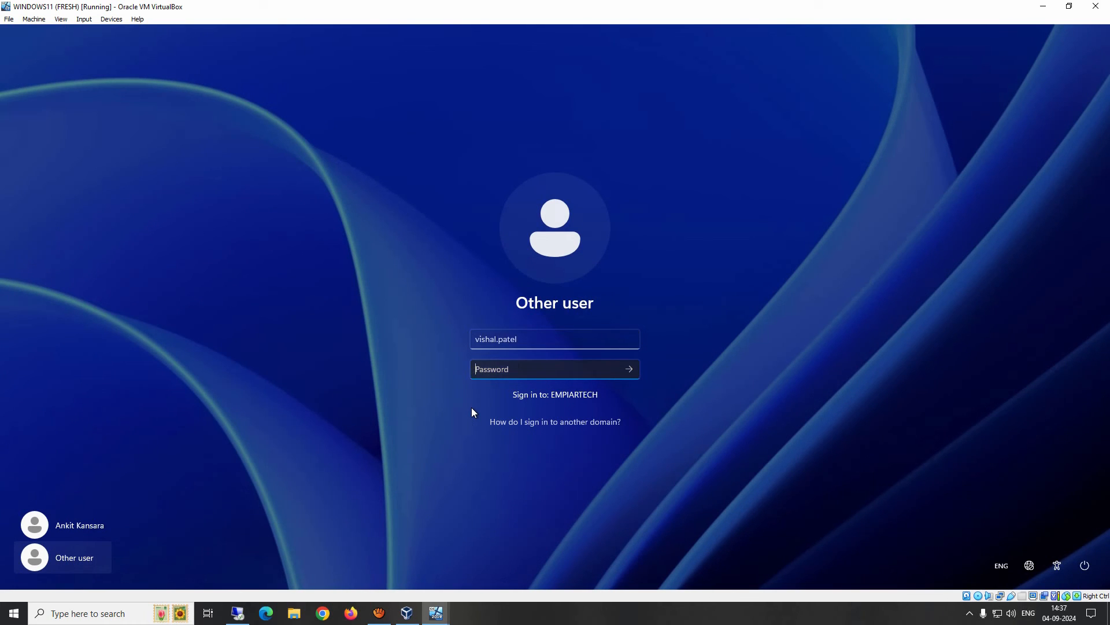
pyautogui.write('••••••••••')
pyautogui.press('Return')
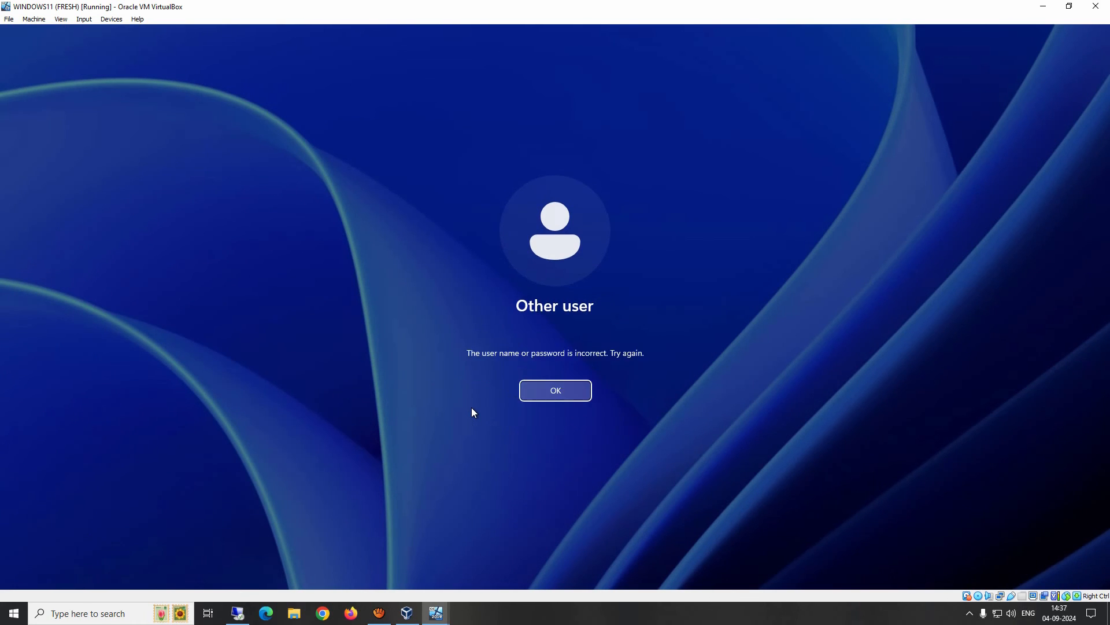
pyautogui.press('Return')
# Retry the second user's sign-in password, then go to the Windows Server VM.
pyautogui.write('•••••')
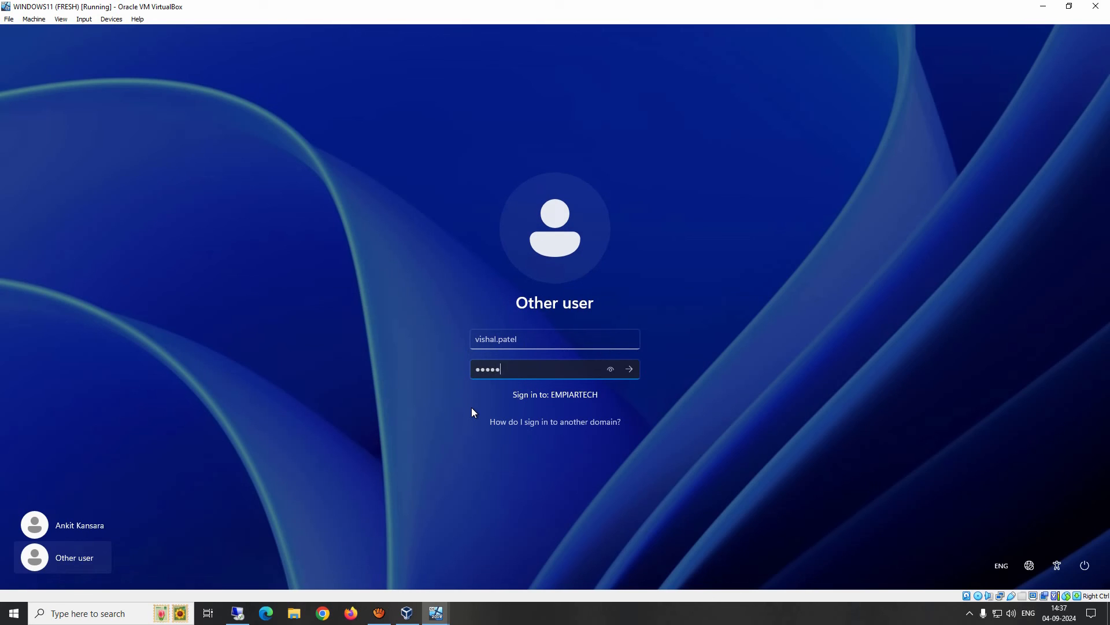
pyautogui.write('•••••')
pyautogui.press('Return')
pyautogui.press('Return')
pyautogui.moveTo(438, 607)
pyautogui.click(347, 558)
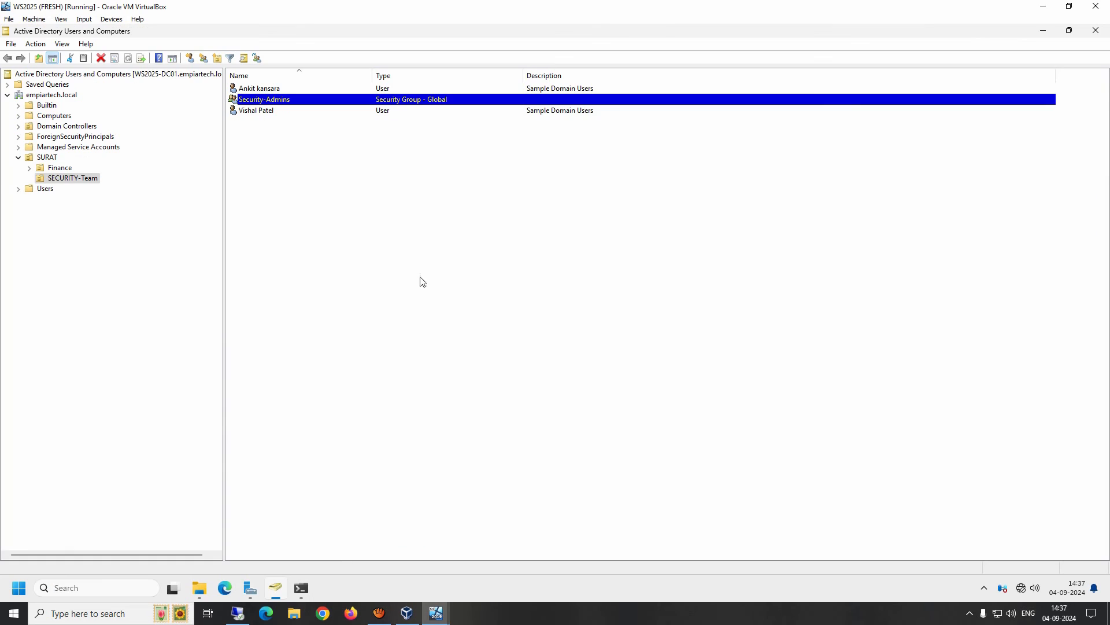
# Reset the second domain user's password in Active Directory and acknowledge the confirmation.
pyautogui.rightClick(249, 113)
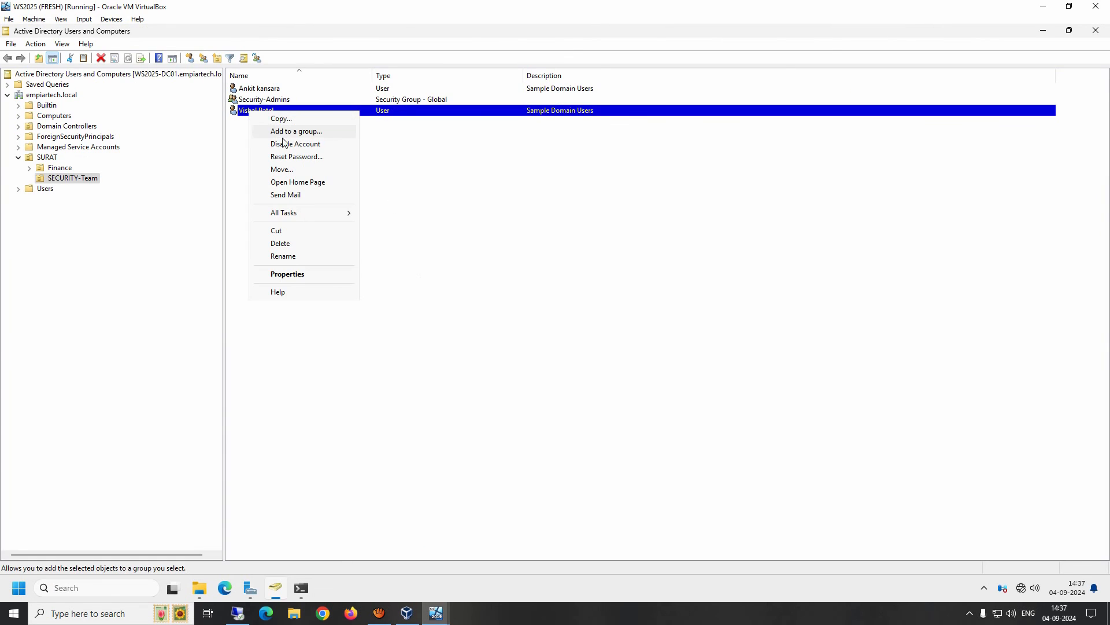
pyautogui.click(288, 157)
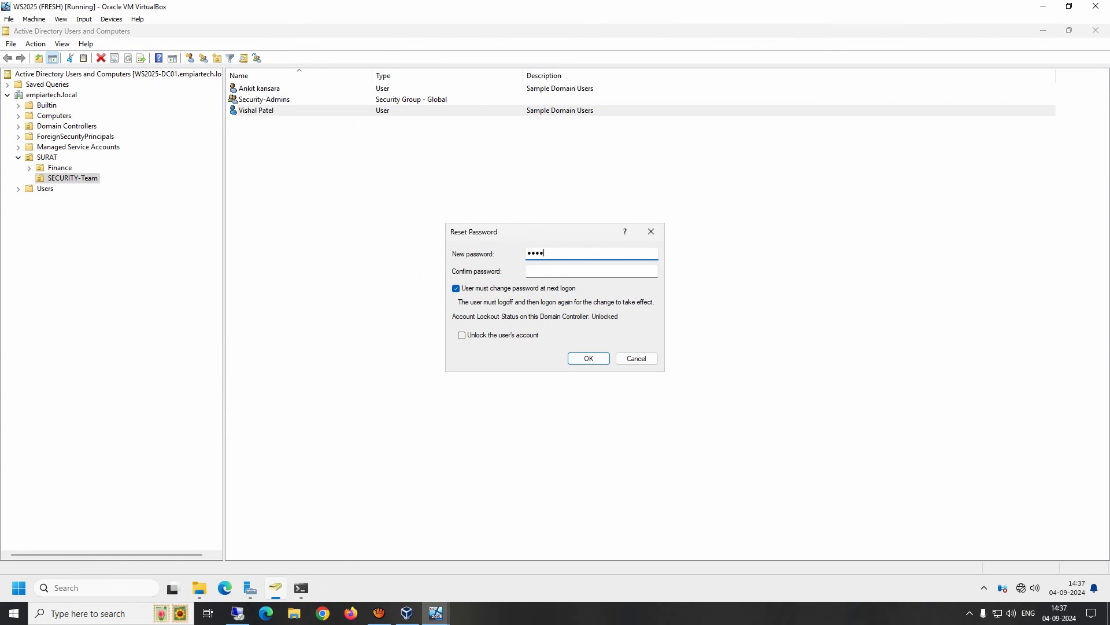
pyautogui.write('•••••••••')
pyautogui.press('Tab')
pyautogui.press('Tab')
pyautogui.press('Return')
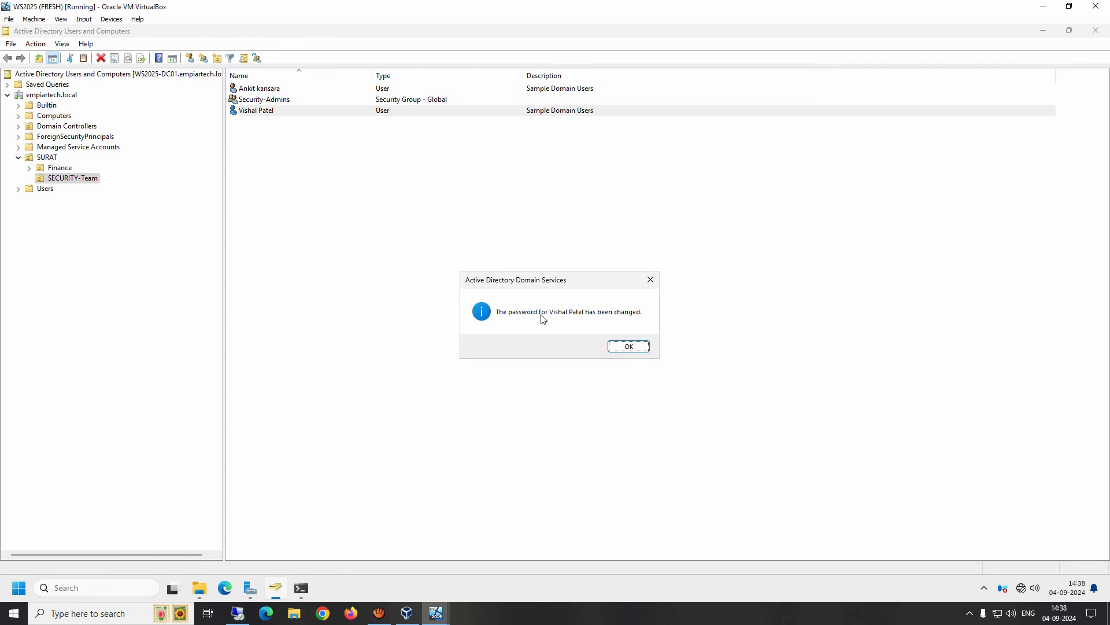
pyautogui.press('Return')
# Sign in to the Windows 11 client as the second domain user.
pyautogui.moveTo(436, 613)
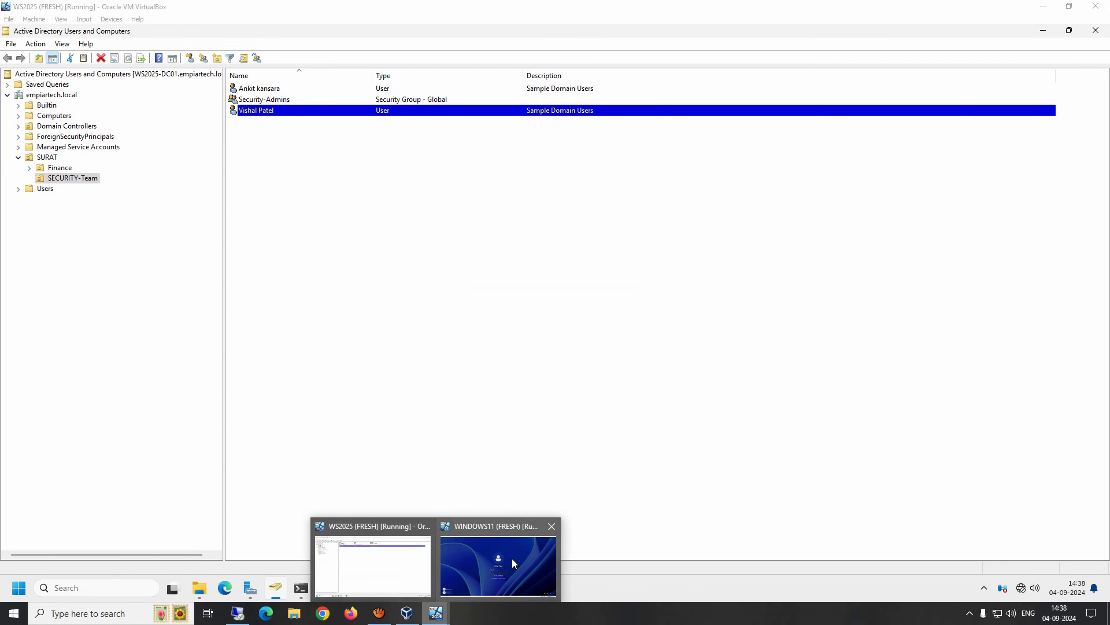
pyautogui.click(512, 558)
pyautogui.write('***')
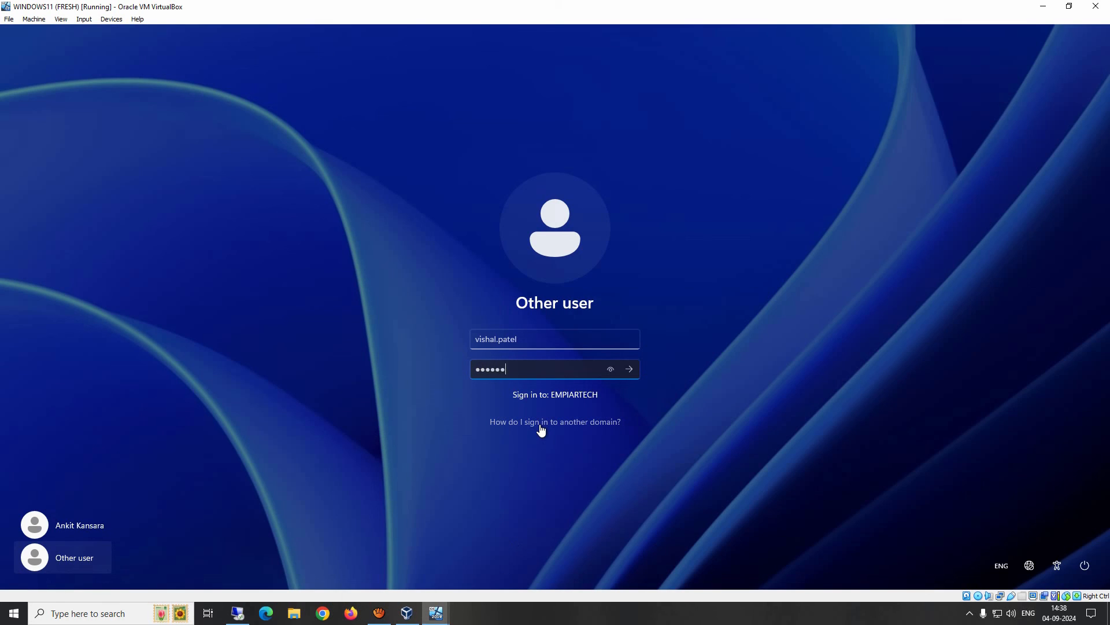
pyautogui.press('Return')
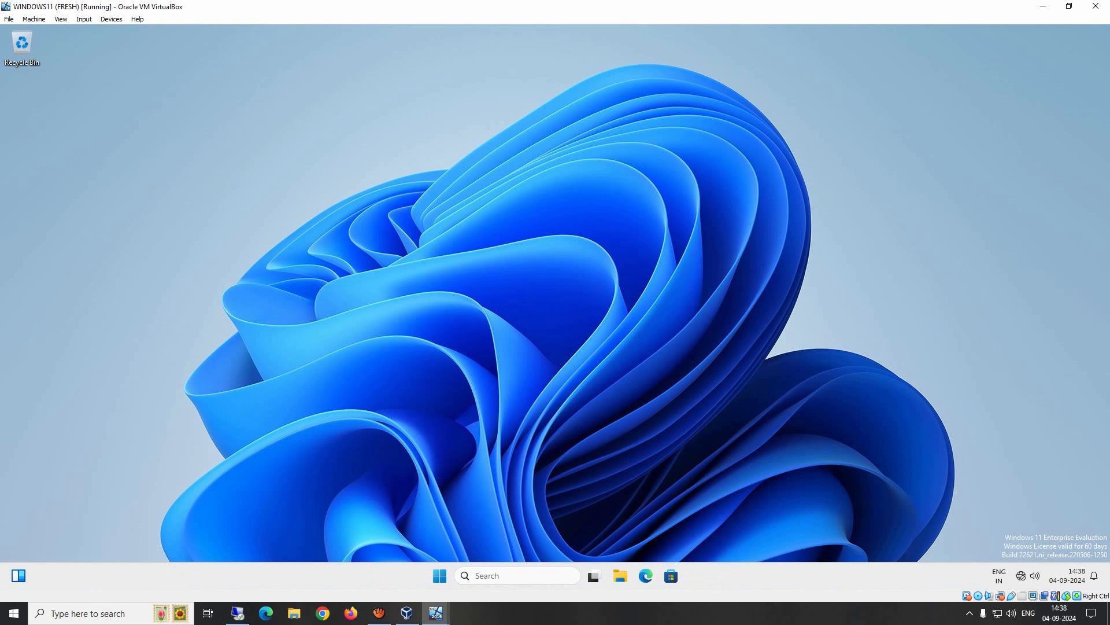
# Open the Security-Team share on \\ws2025-dc01, which appears empty.
pyautogui.press('super+r')
pyautogui.write('\\\\')
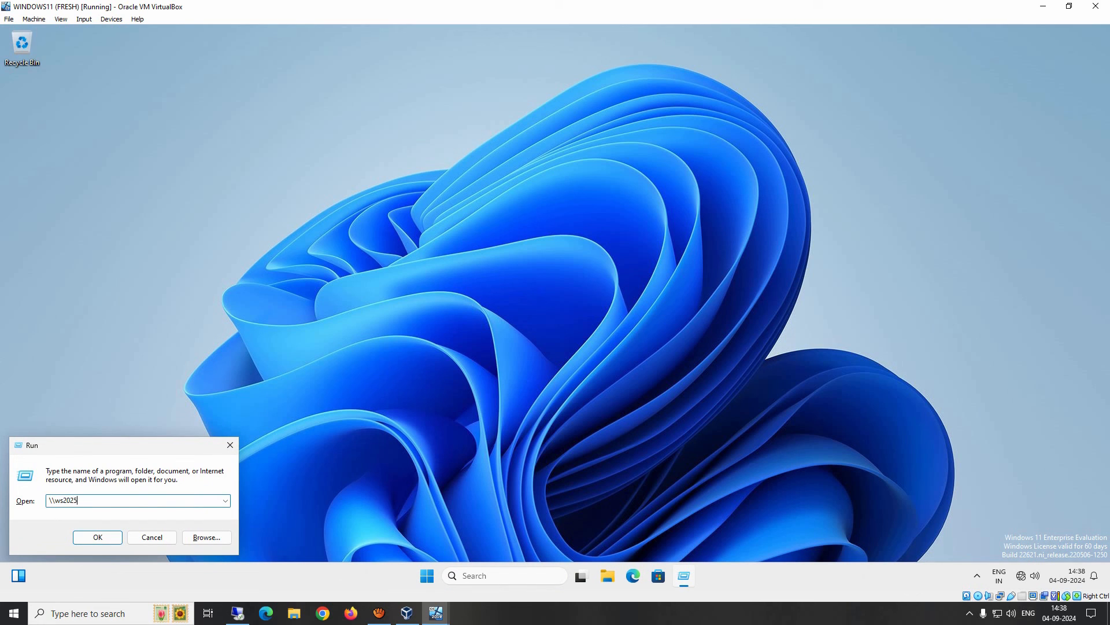
pyautogui.write('ws2025-dc01')
pyautogui.press('Return')
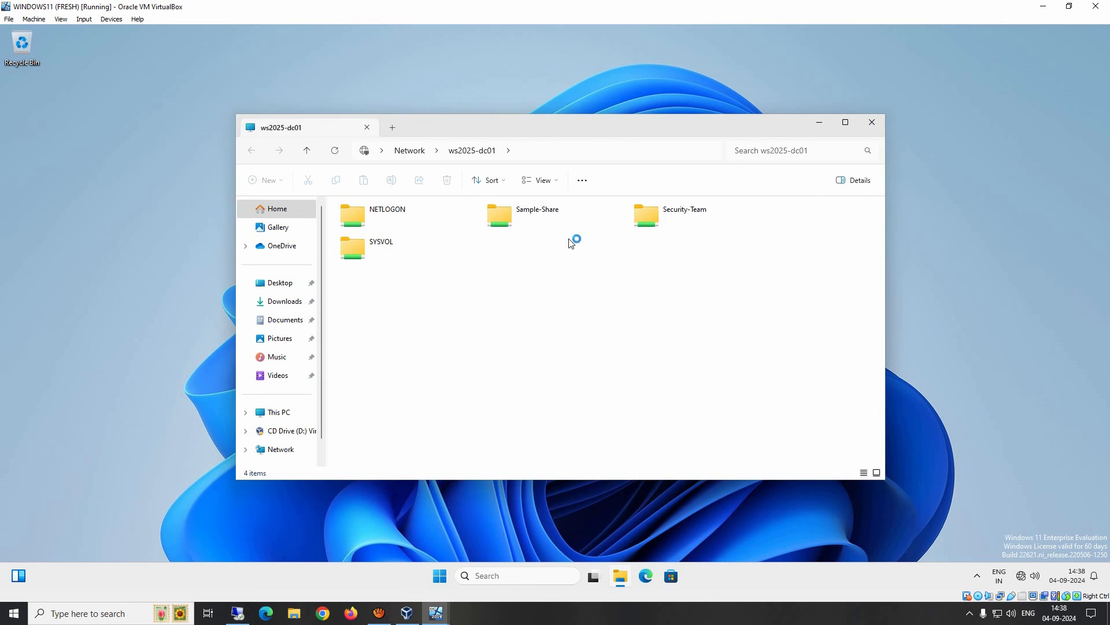
pyautogui.doubleClick(651, 215)
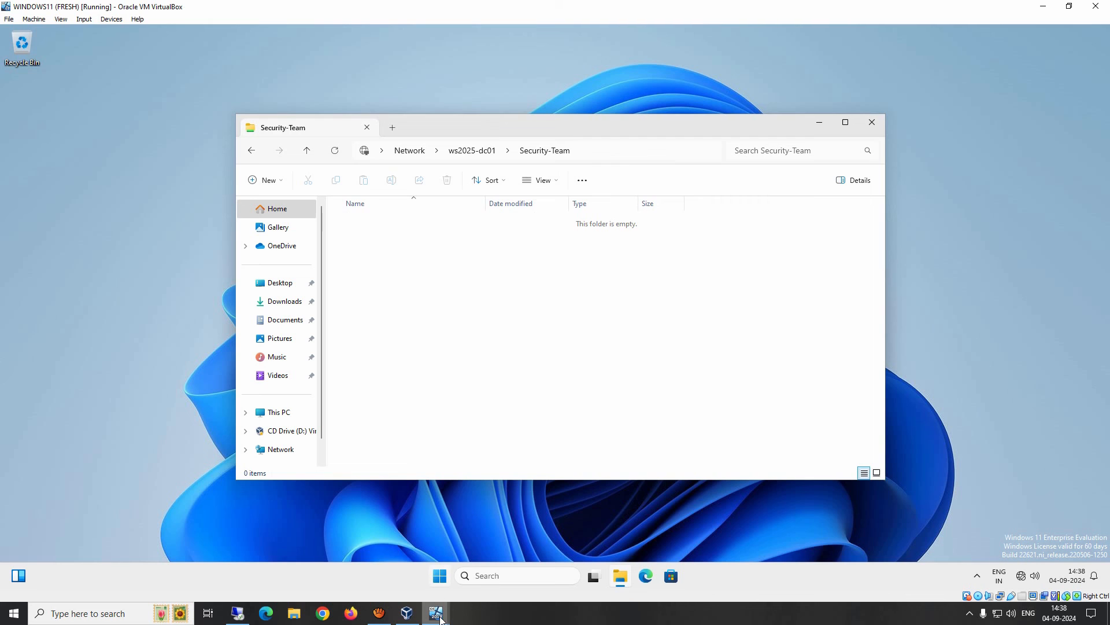
# Check D:\Security-Team on the server, which holds Ankit data, then return to the client.
pyautogui.moveTo(436, 613)
pyautogui.click(386, 555)
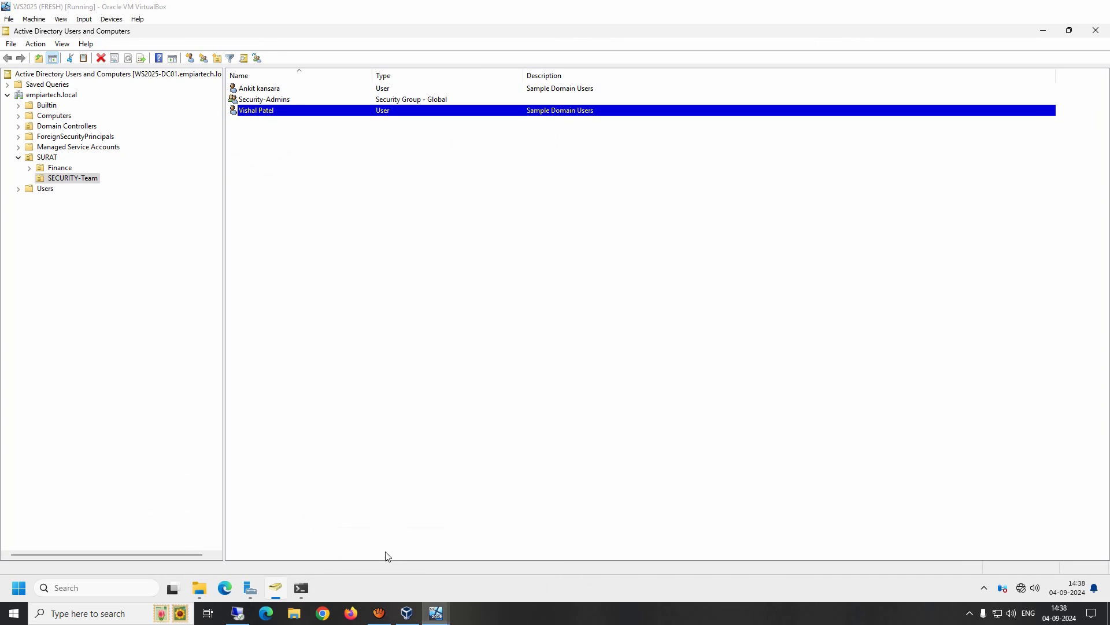
pyautogui.click(199, 588)
pyautogui.doubleClick(389, 245)
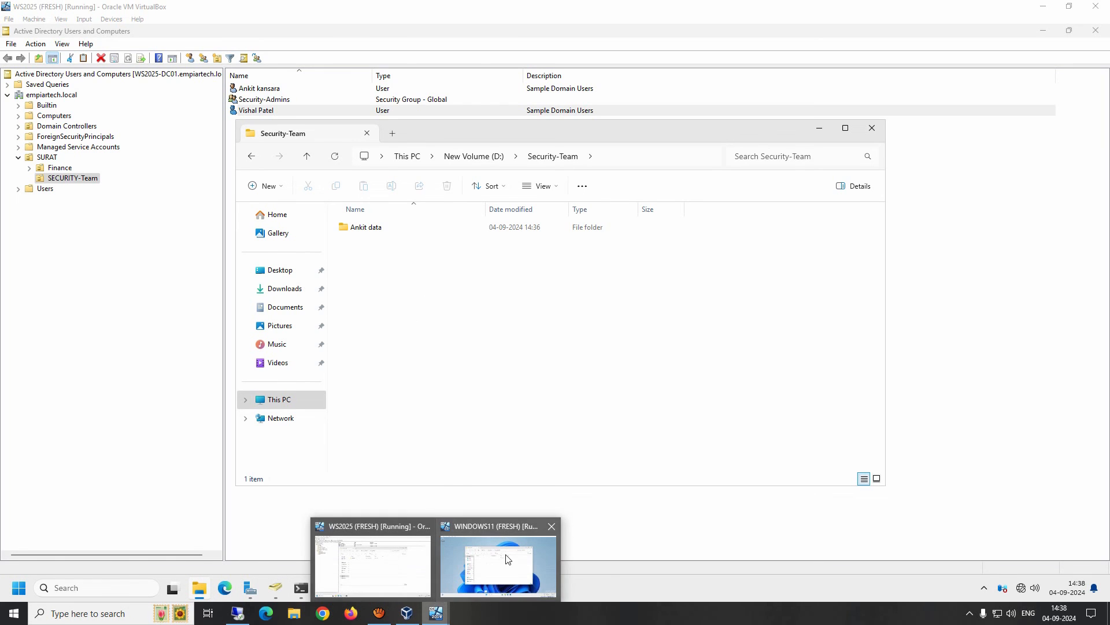
pyautogui.click(499, 564)
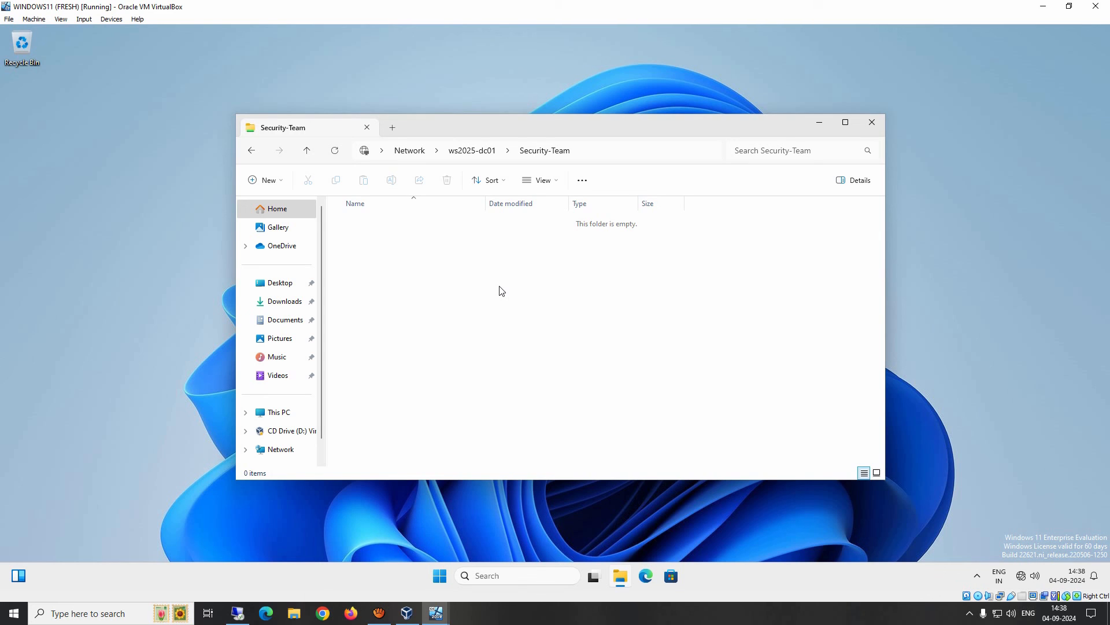
# Create a new folder in the Security-Team share named with the second user's first name.
pyautogui.rightClick(430, 275)
pyautogui.moveTo(565, 345)
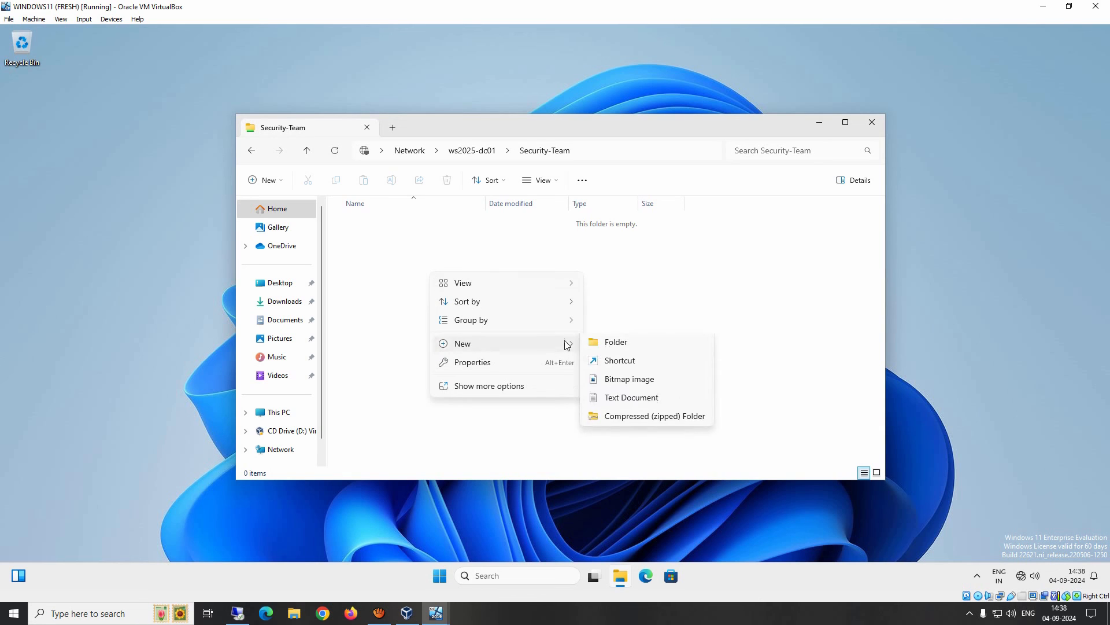
pyautogui.click(614, 346)
pyautogui.write('Vishal')
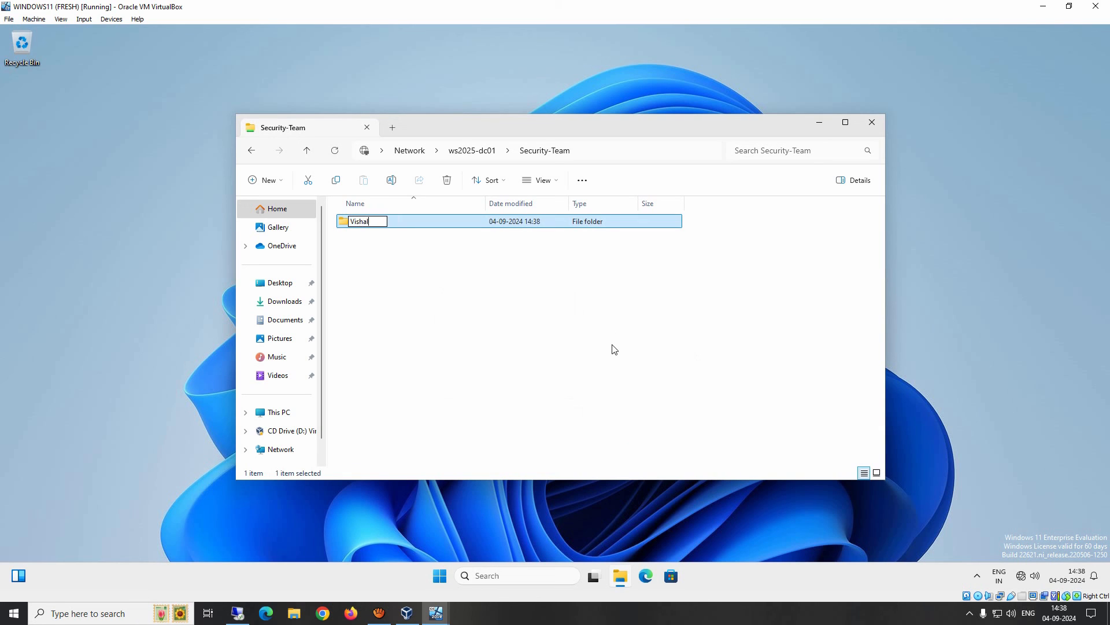
pyautogui.press('Return')
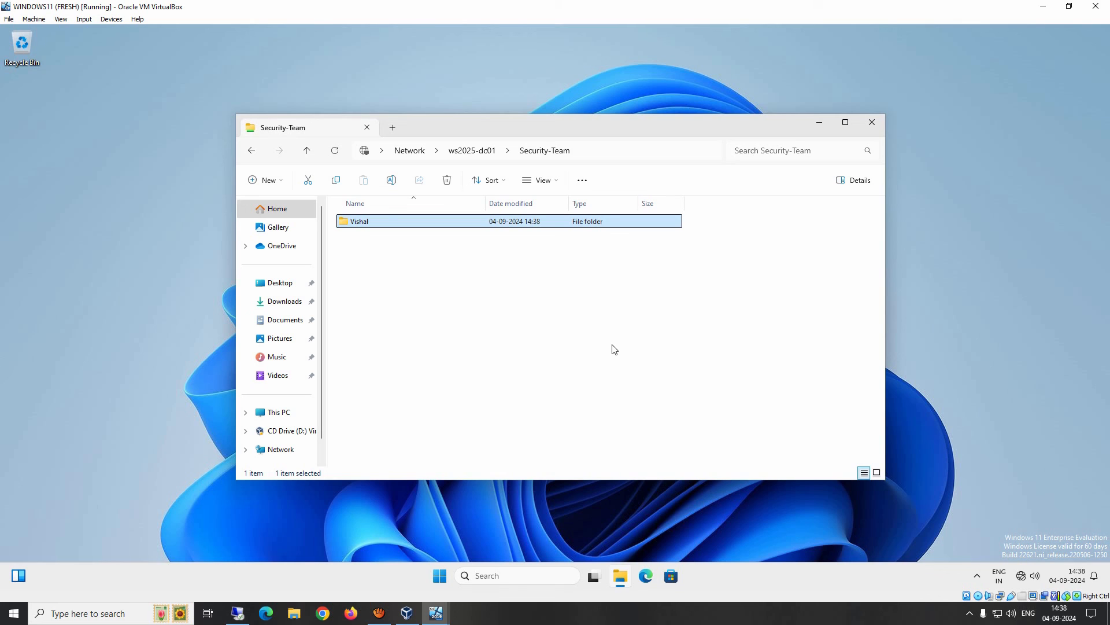
# Start typing the logoff command in the Run box, correcting a typo.
pyautogui.press('super+r')
pyautogui.write('loo')
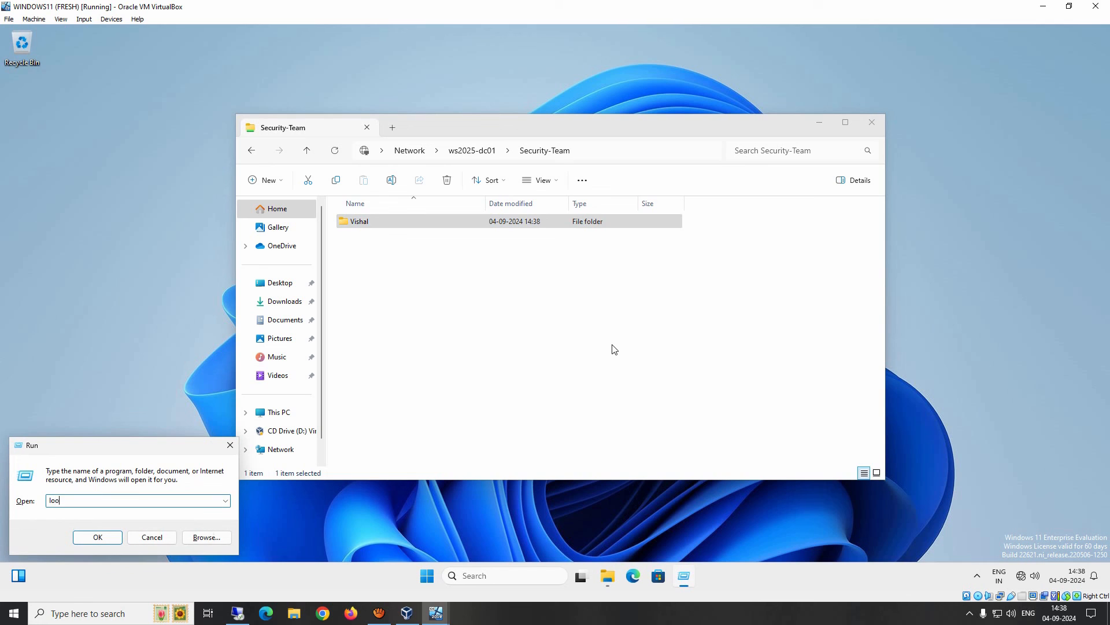
pyautogui.write('ff')
pyautogui.press('BackSpace')
pyautogui.press('BackSpace')
pyautogui.press('BackSpace')
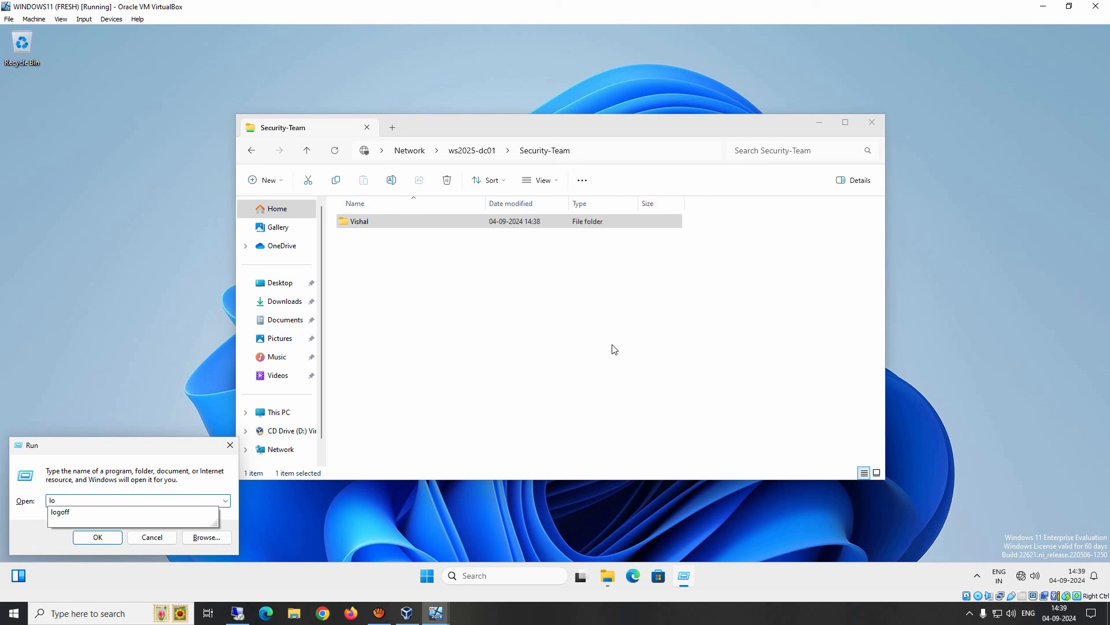
# Log off and sign back in as the first domain user.
pyautogui.press('Down')
pyautogui.press('Return')
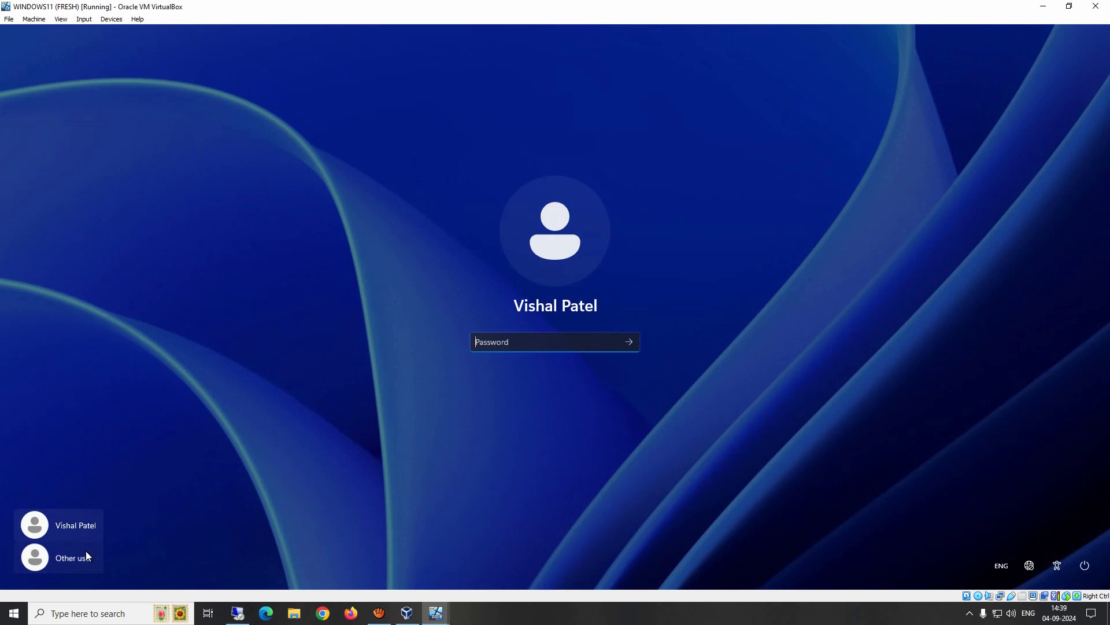
pyautogui.click(81, 555)
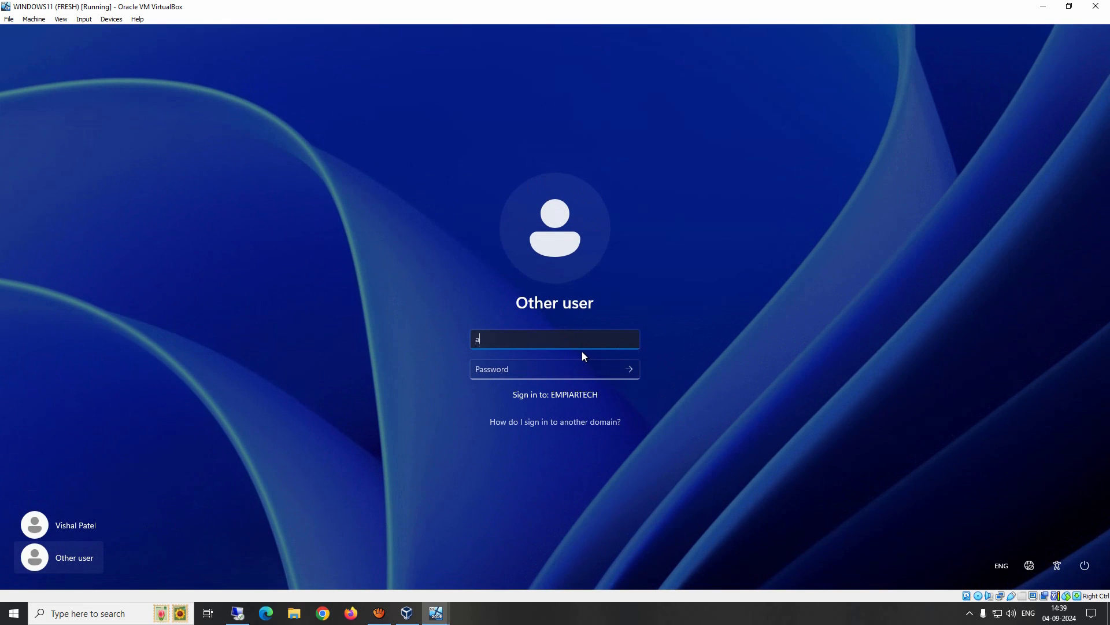
pyautogui.press('Tab')
pyautogui.write('*****')
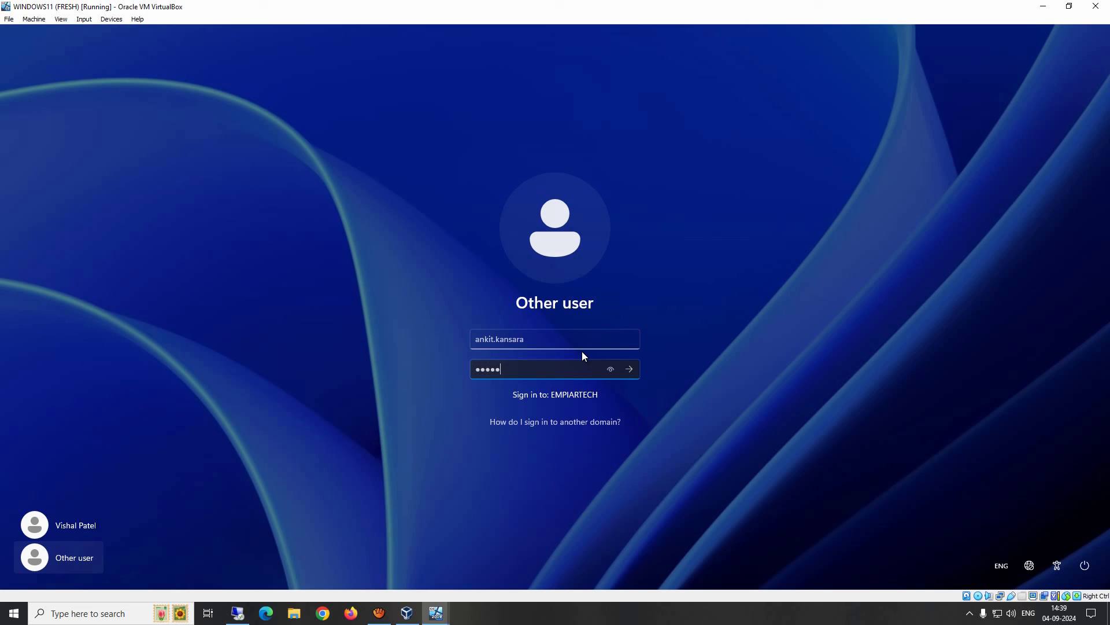
pyautogui.write('****')
pyautogui.press('Return')
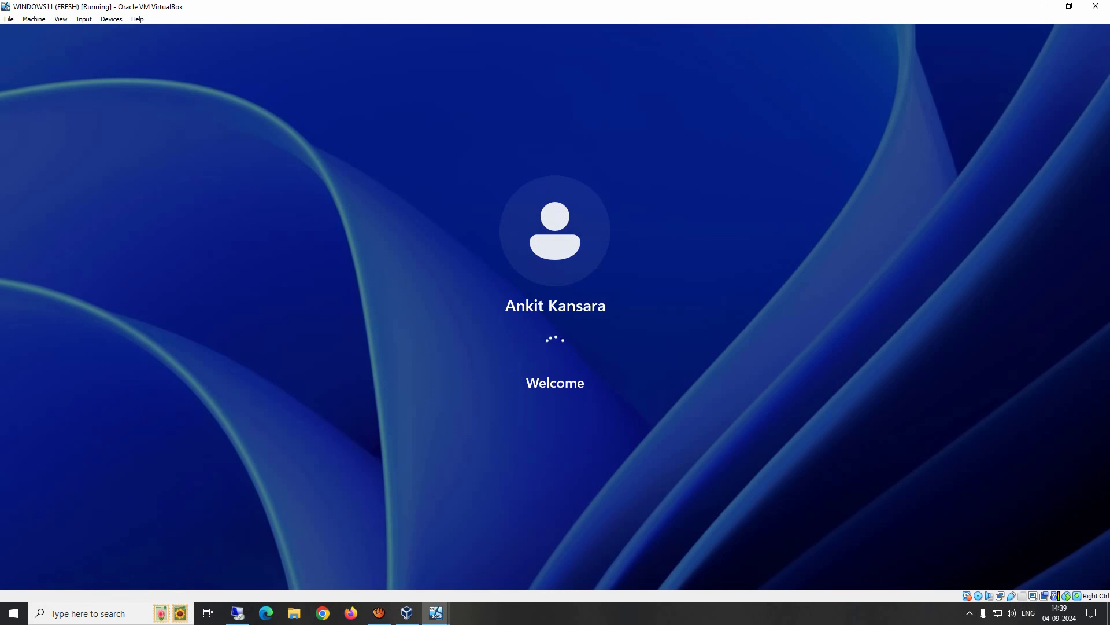
# Open the Security-Team share on the server, showing only the Ankit data folder.
pyautogui.press('super+r')
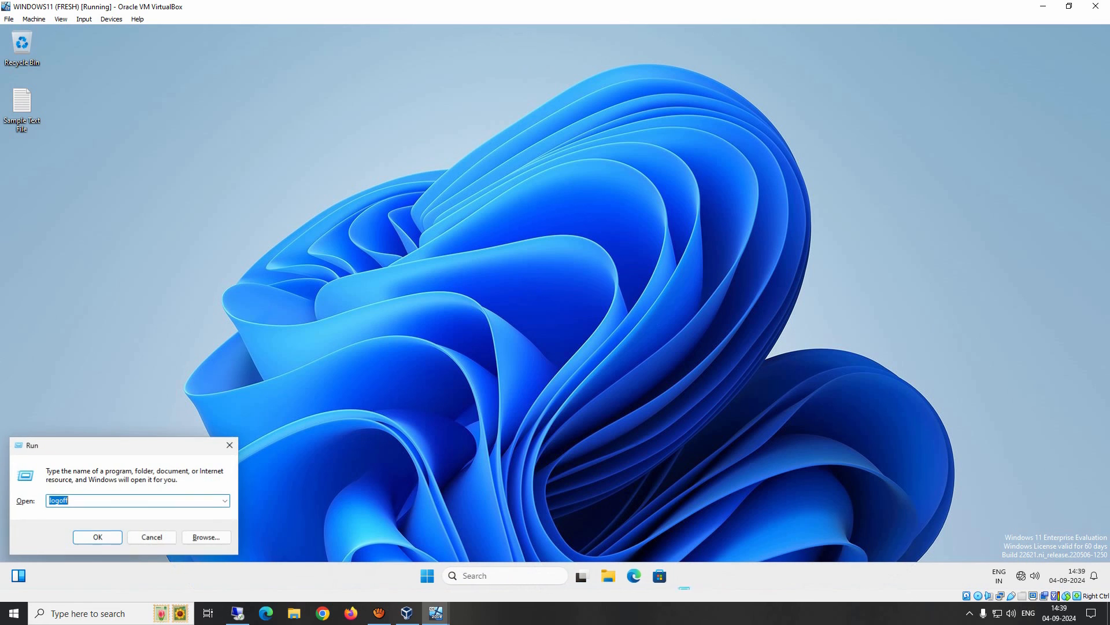
pyautogui.write('\\\\')
pyautogui.press('Down')
pyautogui.press('Return')
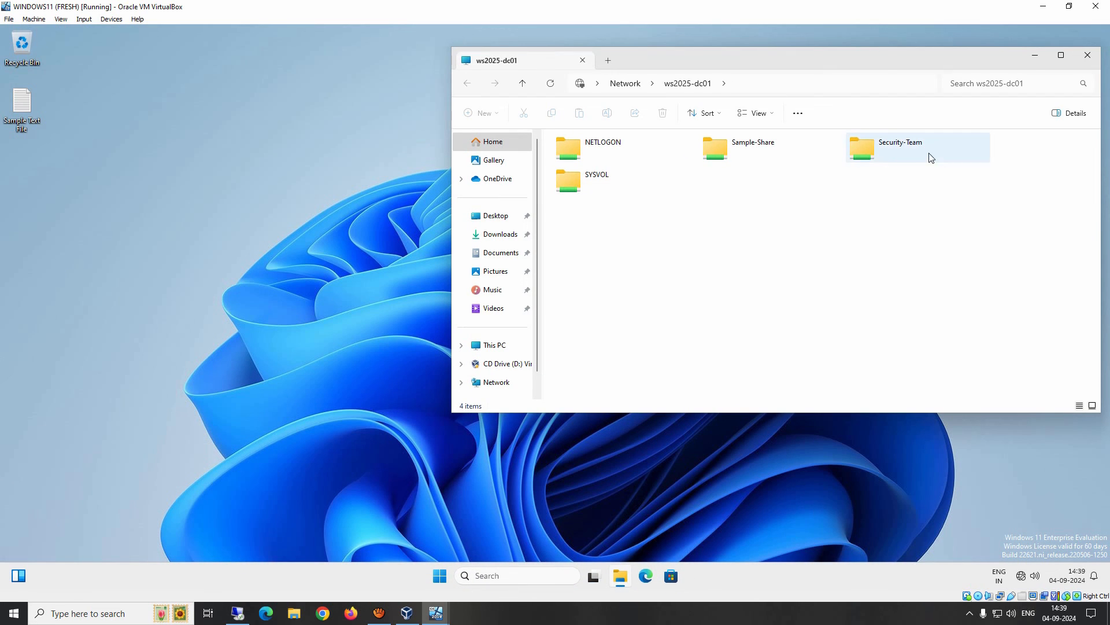
pyautogui.doubleClick(888, 152)
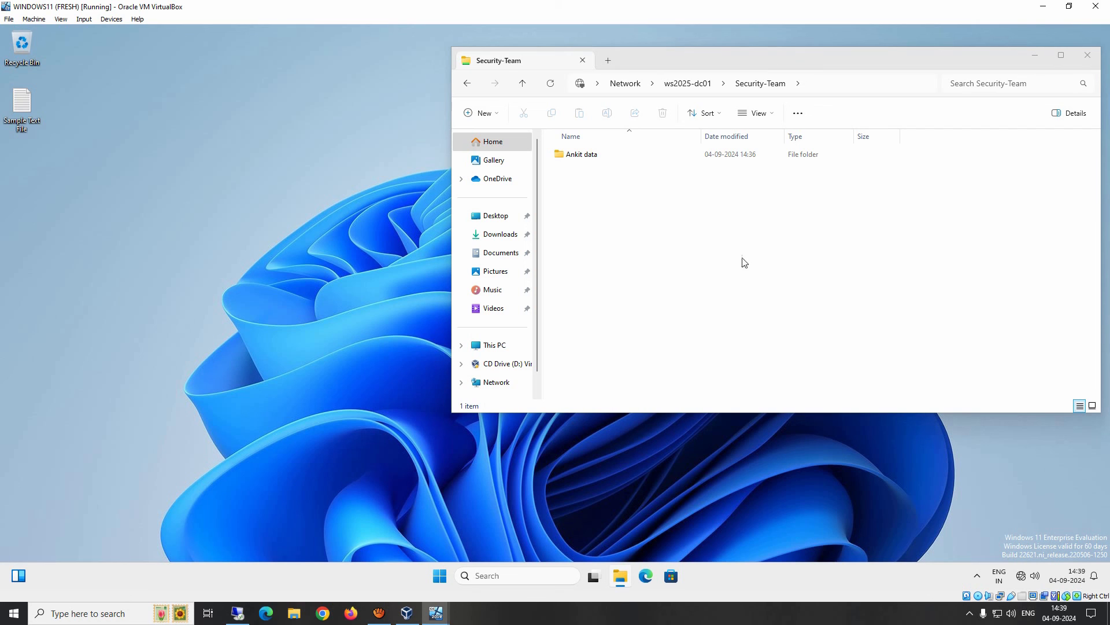
# On the server, view the Ankit data folder's security permissions and close its properties.
pyautogui.click(438, 612)
pyautogui.click(334, 558)
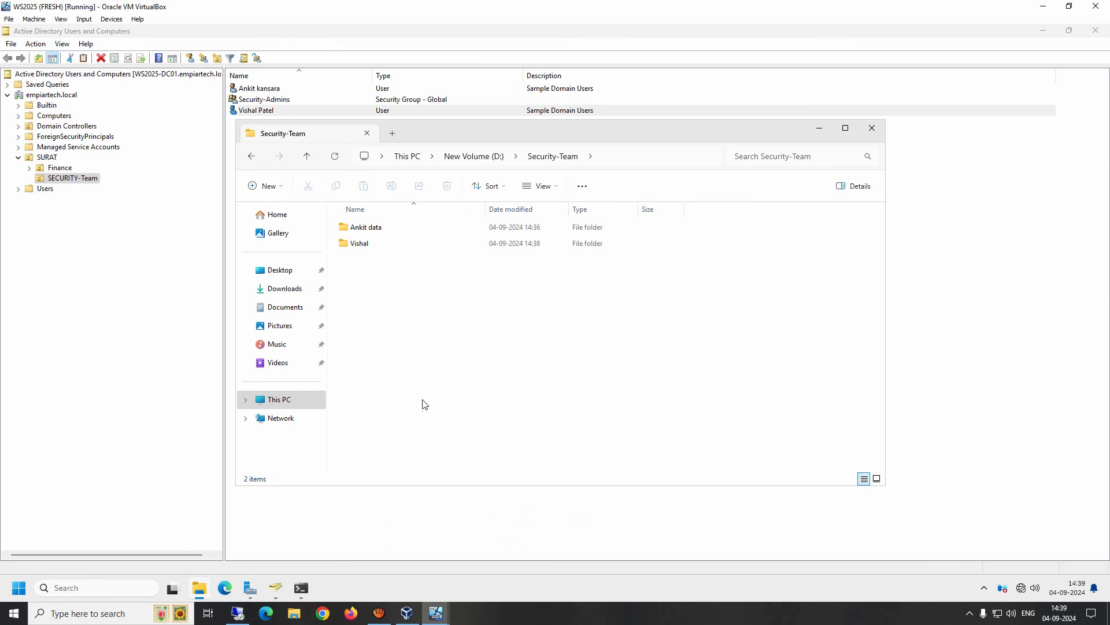
pyautogui.moveTo(427, 325); pyautogui.dragTo(350, 221)
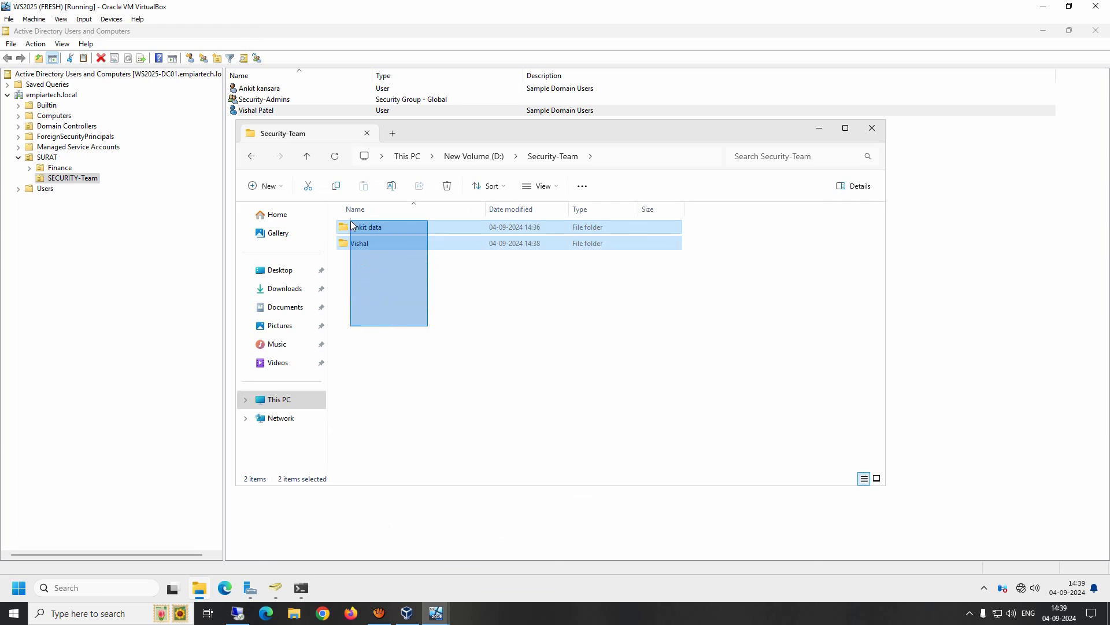
pyautogui.click(418, 336)
pyautogui.rightClick(386, 224)
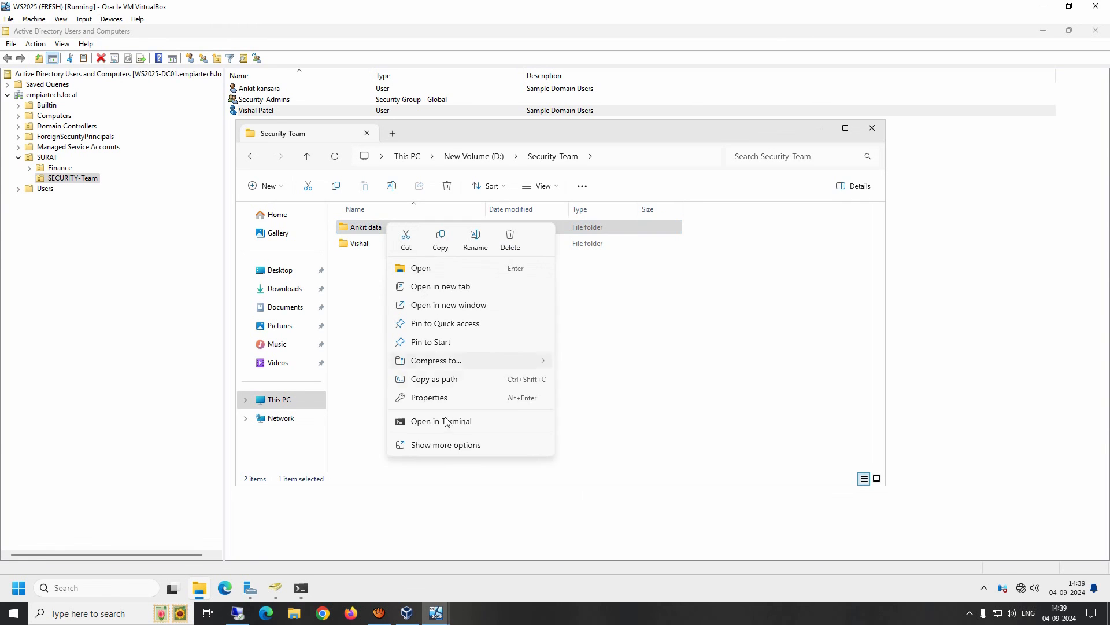
pyautogui.click(428, 398)
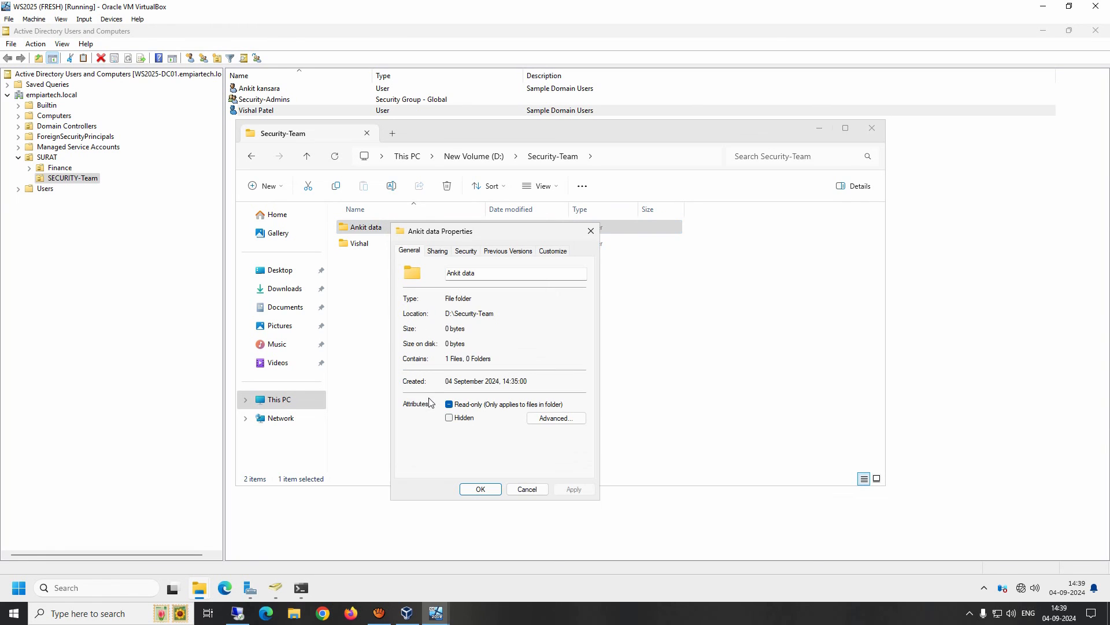
pyautogui.click(468, 253)
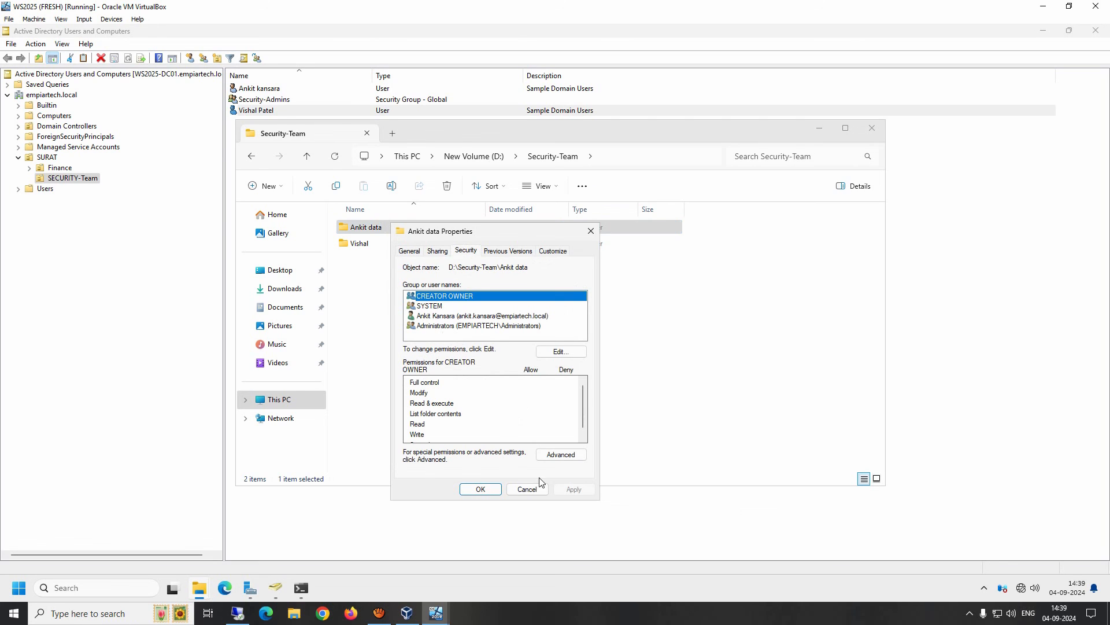
pyautogui.click(527, 489)
pyautogui.click(459, 346)
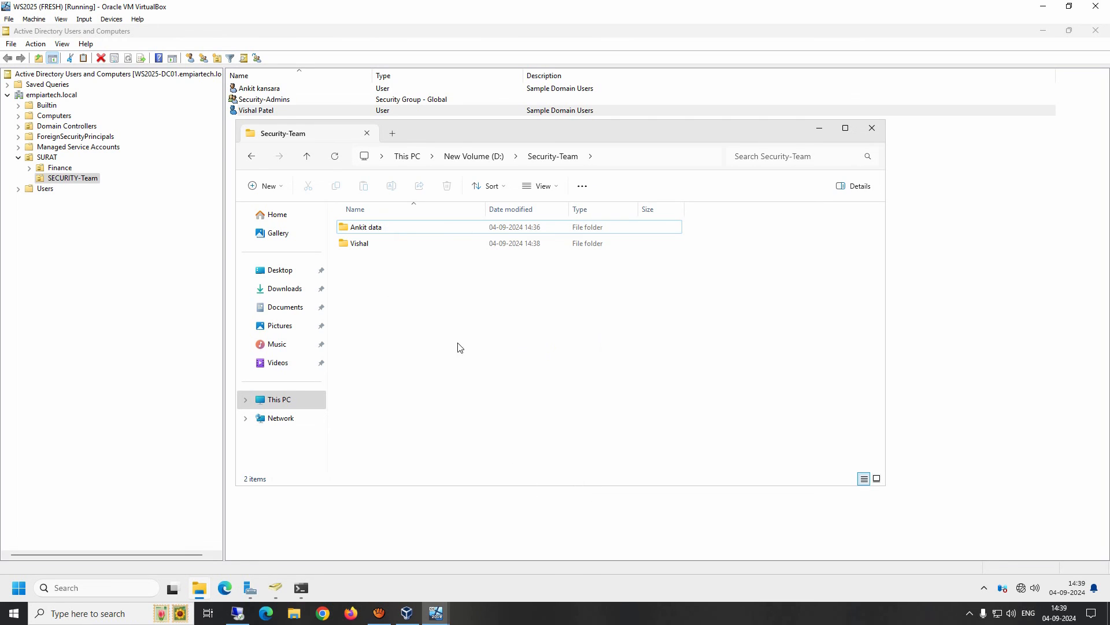
# View the Security-Team folder's share permissions under Advanced Sharing.
pyautogui.click(483, 156)
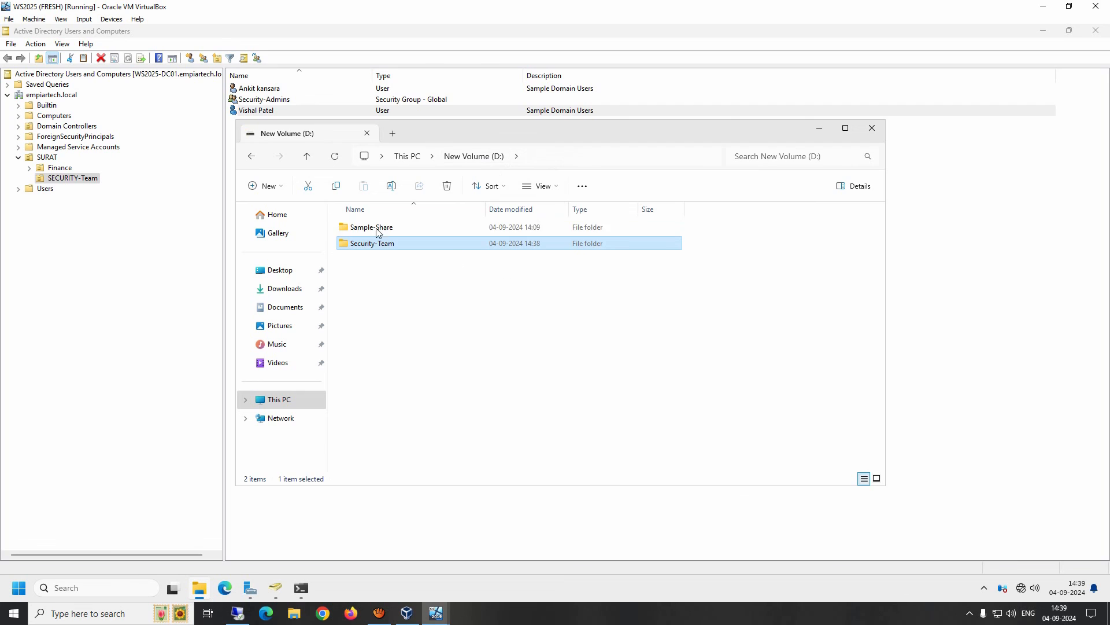
pyautogui.rightClick(365, 247)
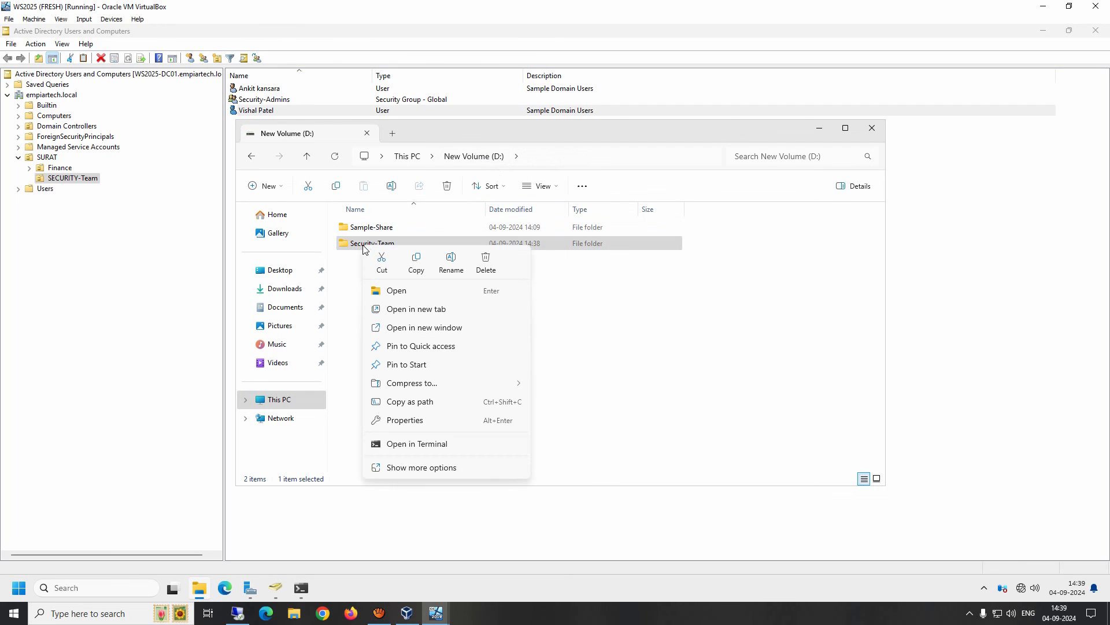
pyautogui.click(406, 421)
pyautogui.click(416, 273)
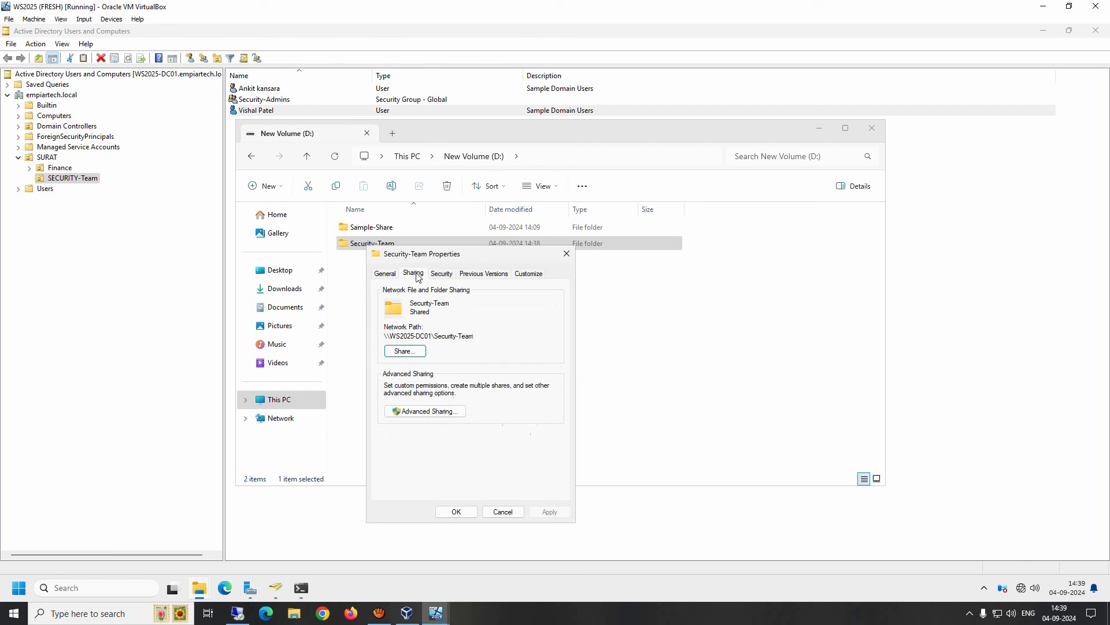
pyautogui.click(438, 412)
pyautogui.click(414, 431)
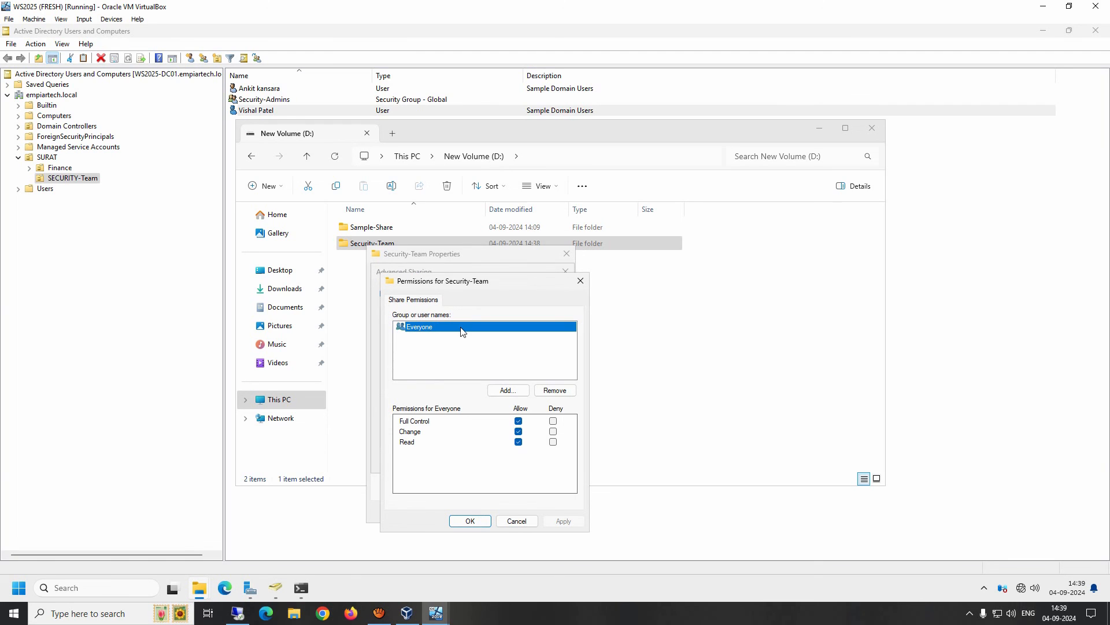
# Close the sharing windows and show Security-Admins on the Security-Team Security tab.
pyautogui.press('Return')
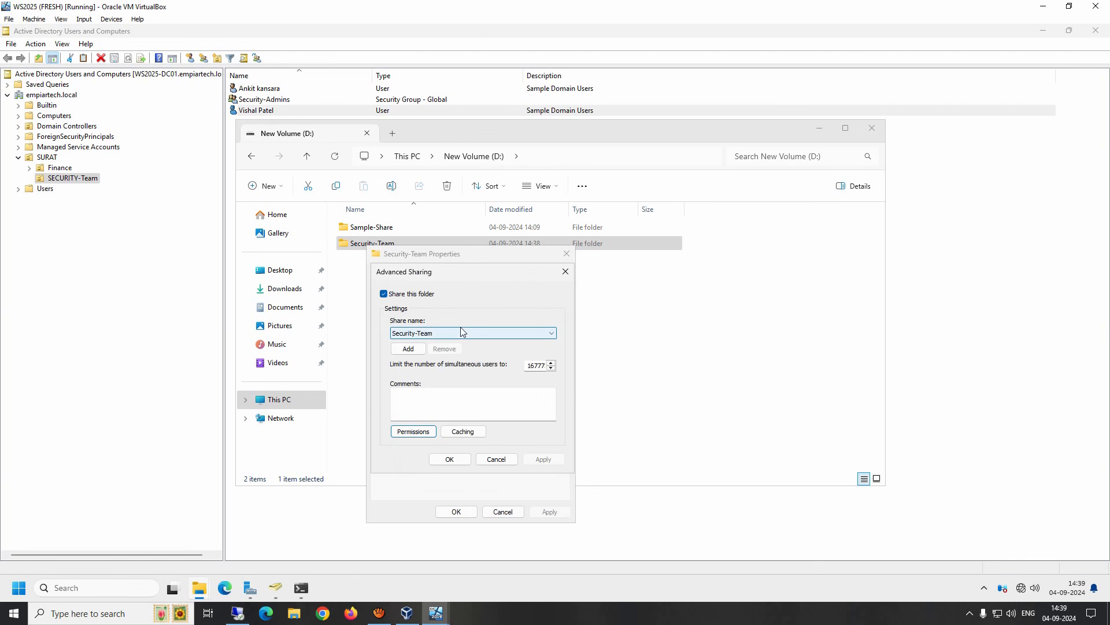
pyautogui.press('Return')
pyautogui.click(442, 274)
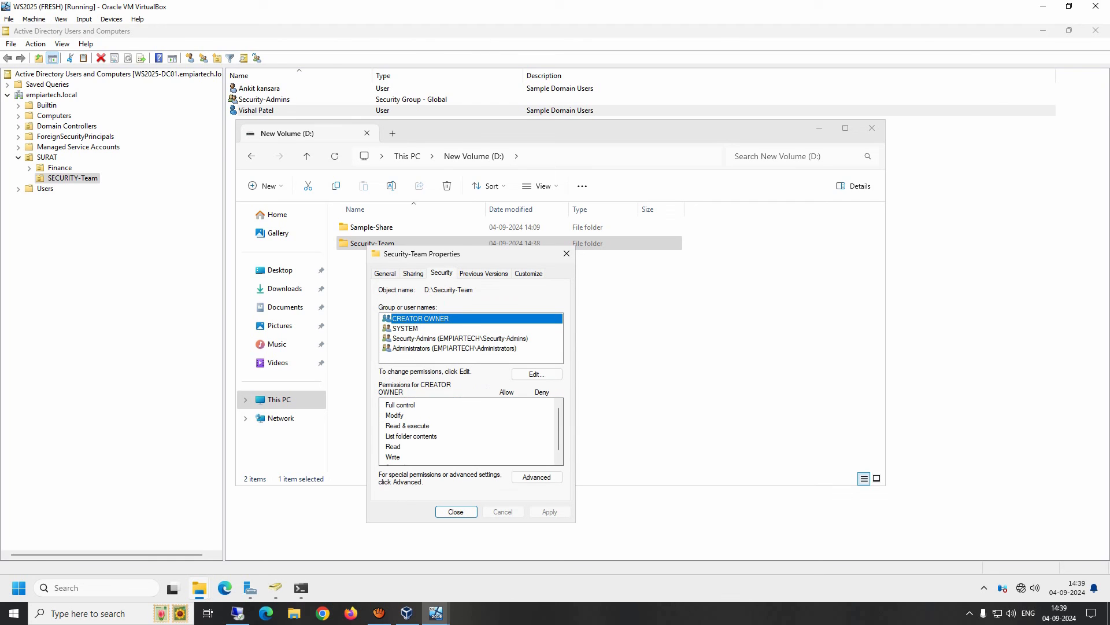
pyautogui.click(417, 340)
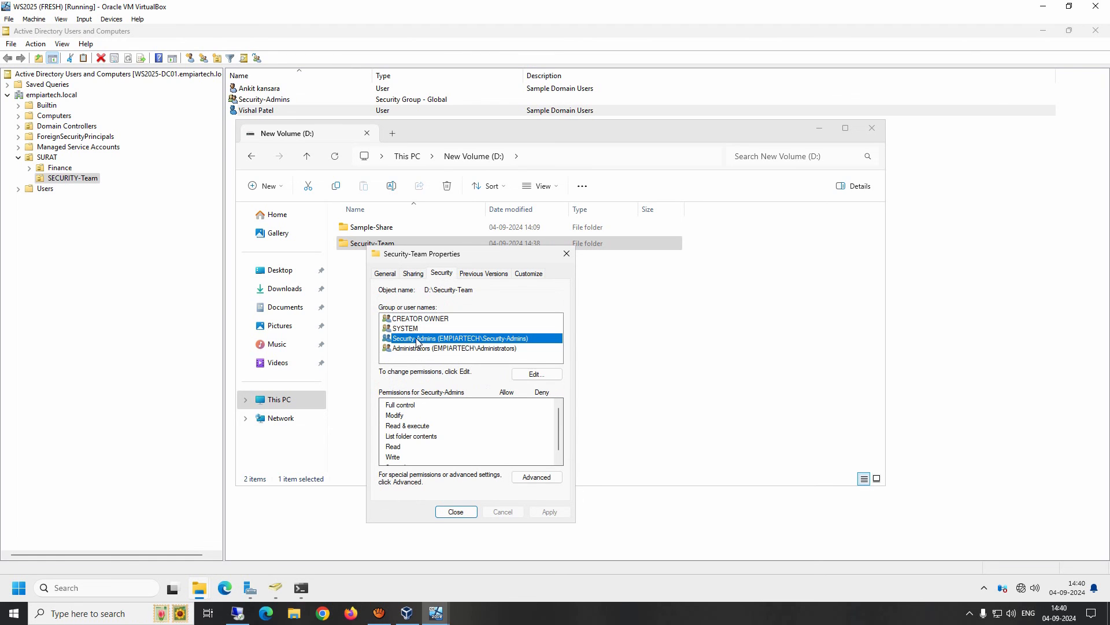